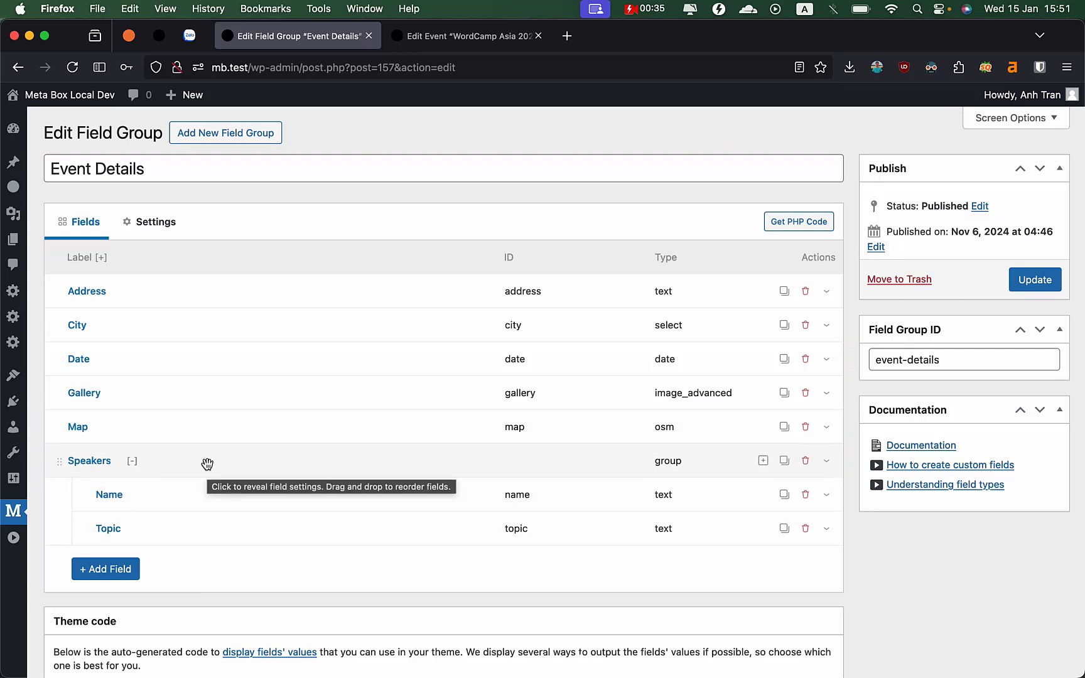
# Check the field group's location settings, then open Event Details in the new builder.
pyautogui.click(158, 232)
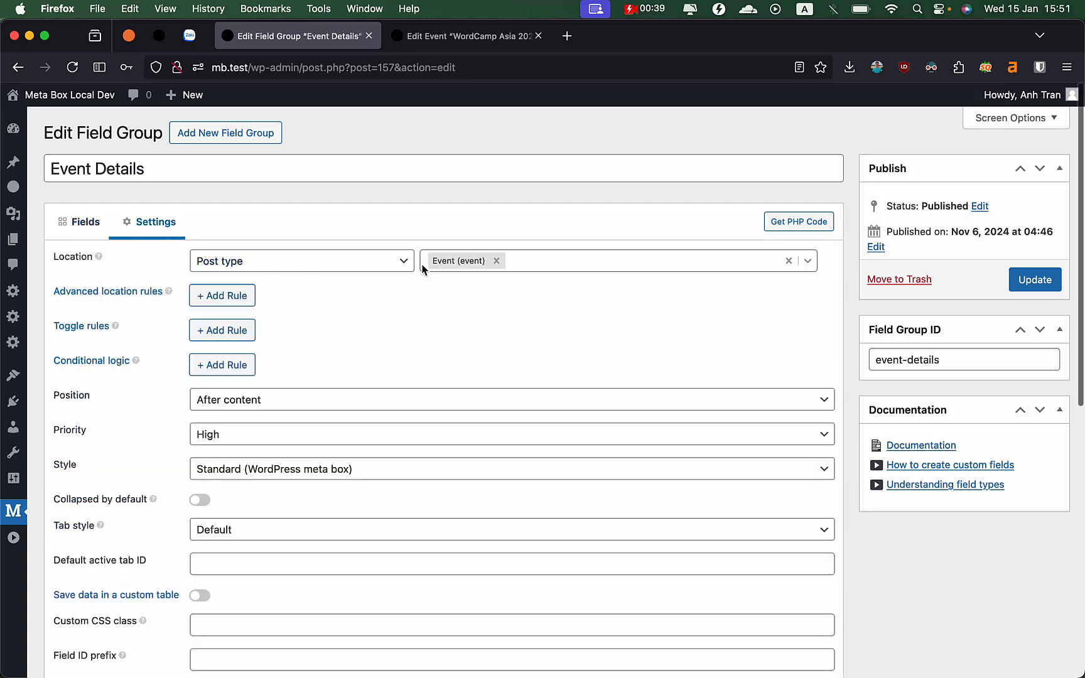
pyautogui.click(86, 224)
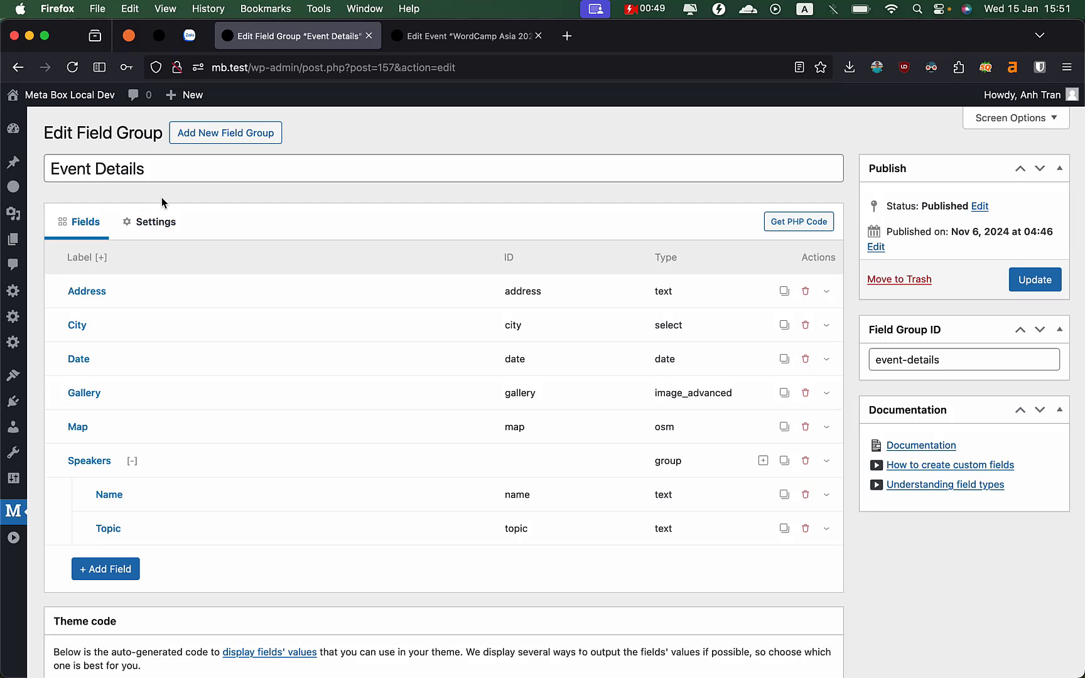
pyautogui.click(159, 39)
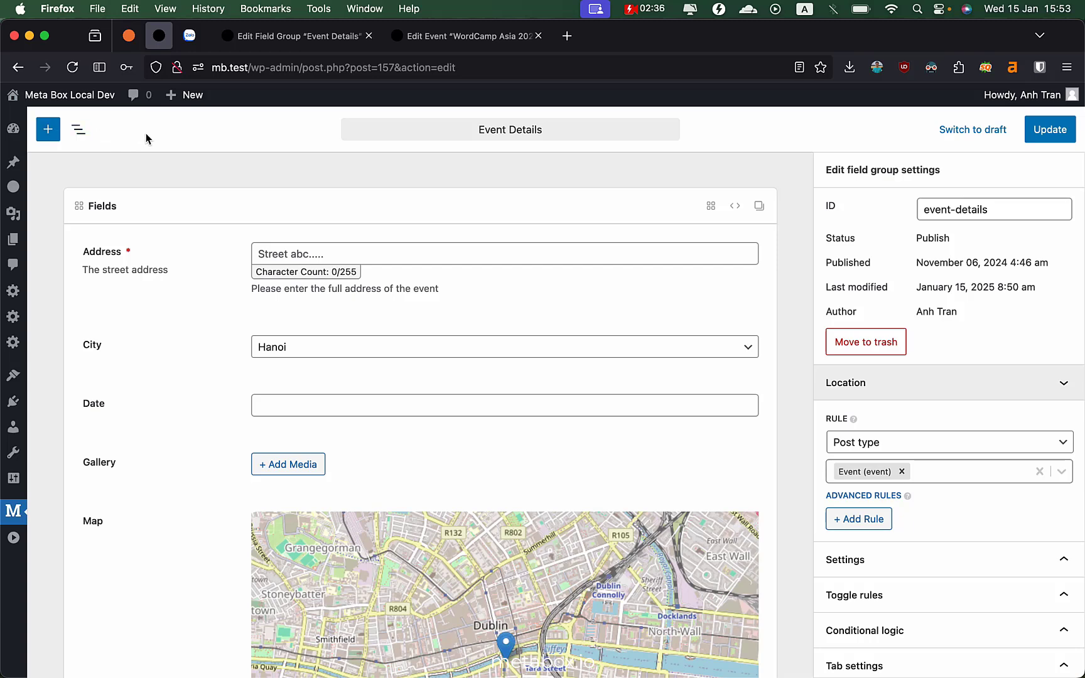
pyautogui.click(49, 137)
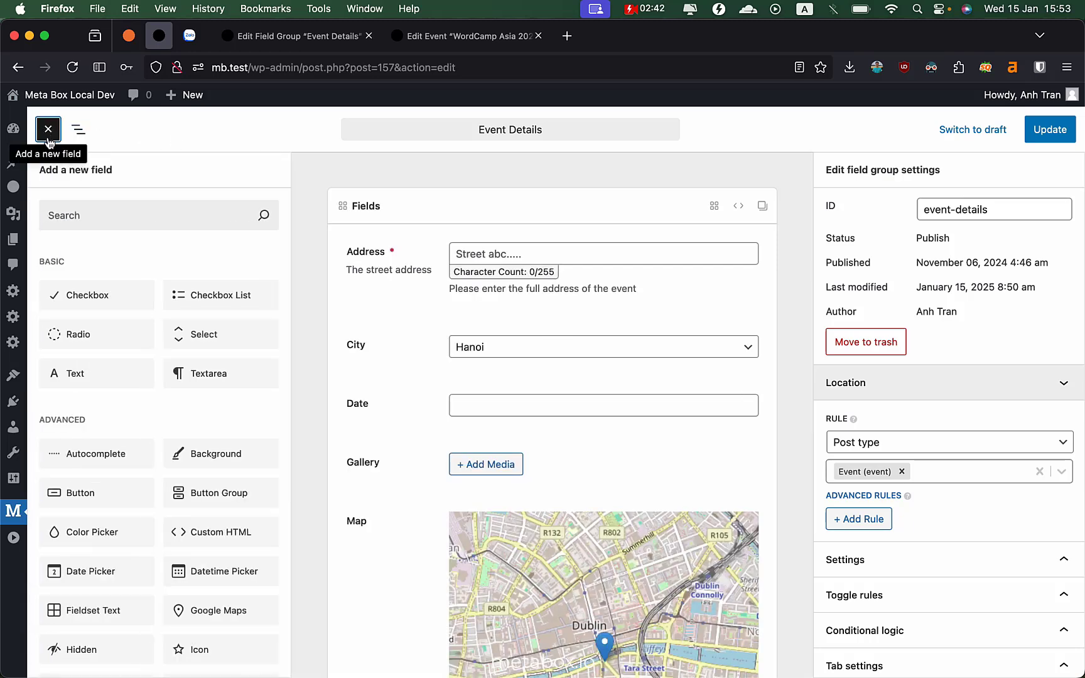
pyautogui.click(49, 138)
pyautogui.click(78, 129)
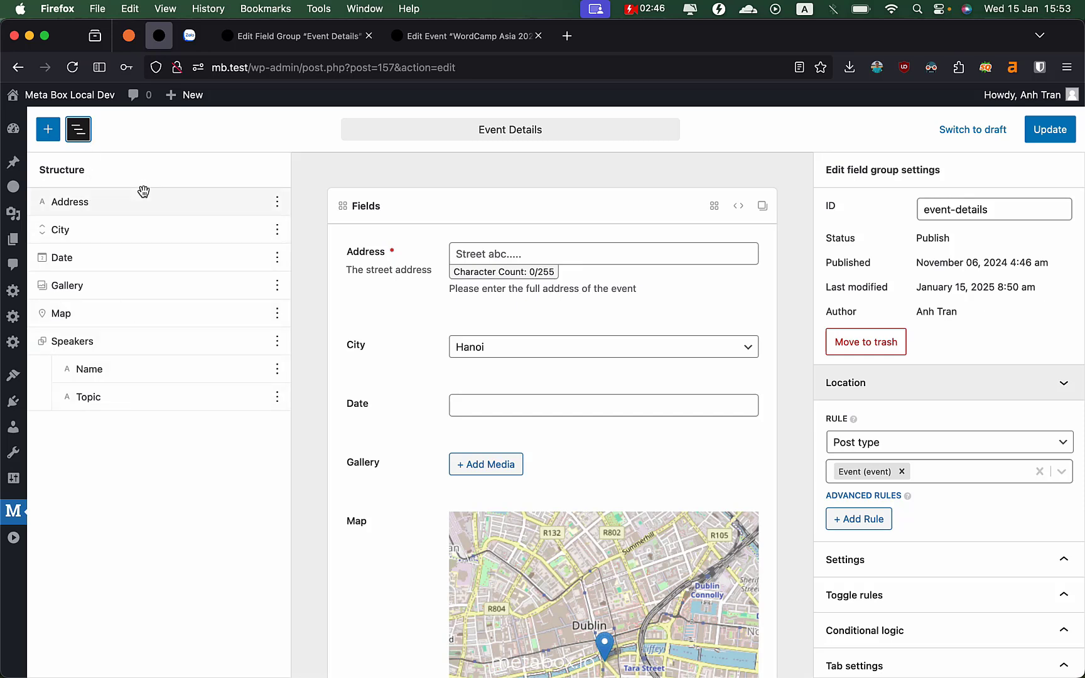
pyautogui.click(80, 130)
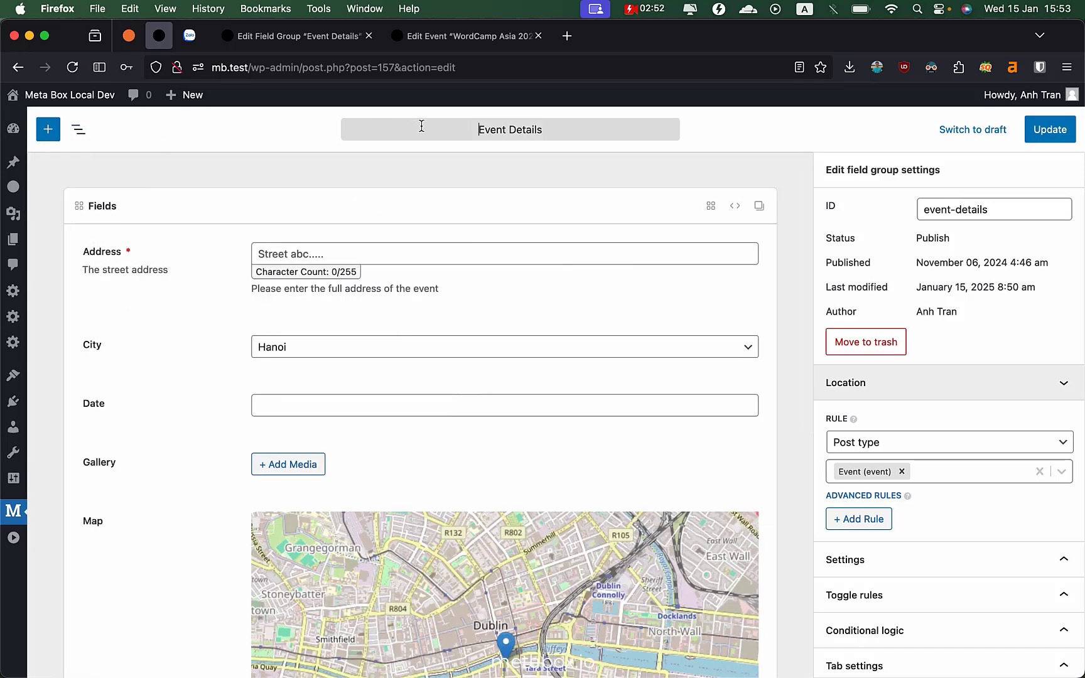
pyautogui.tripleClick(518, 133)
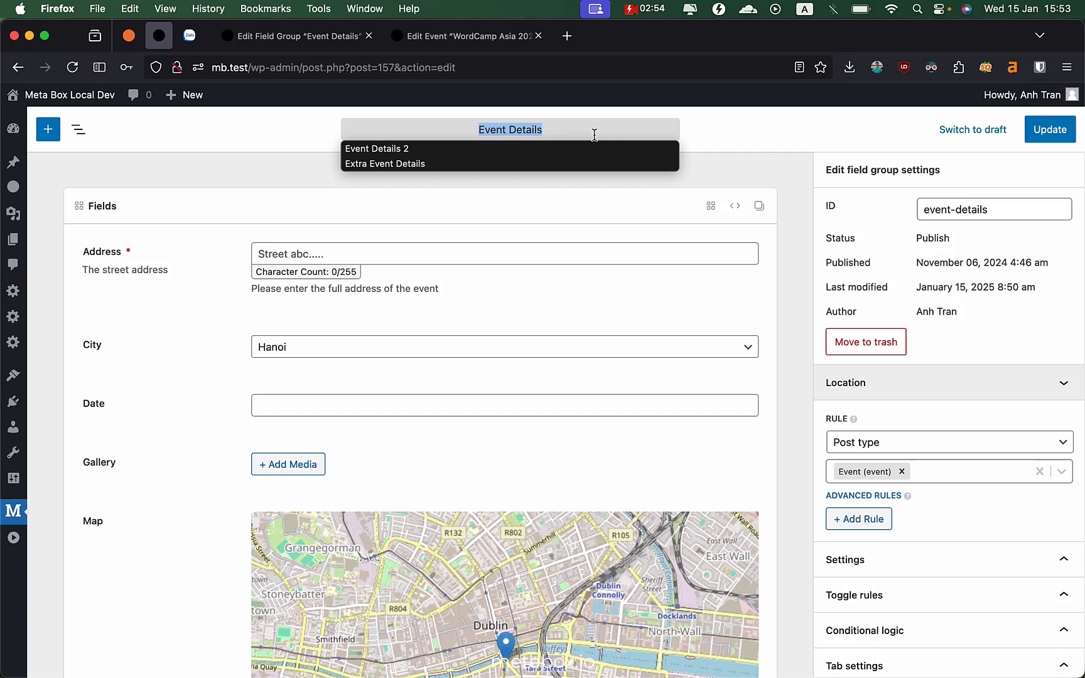
pyautogui.click(595, 135)
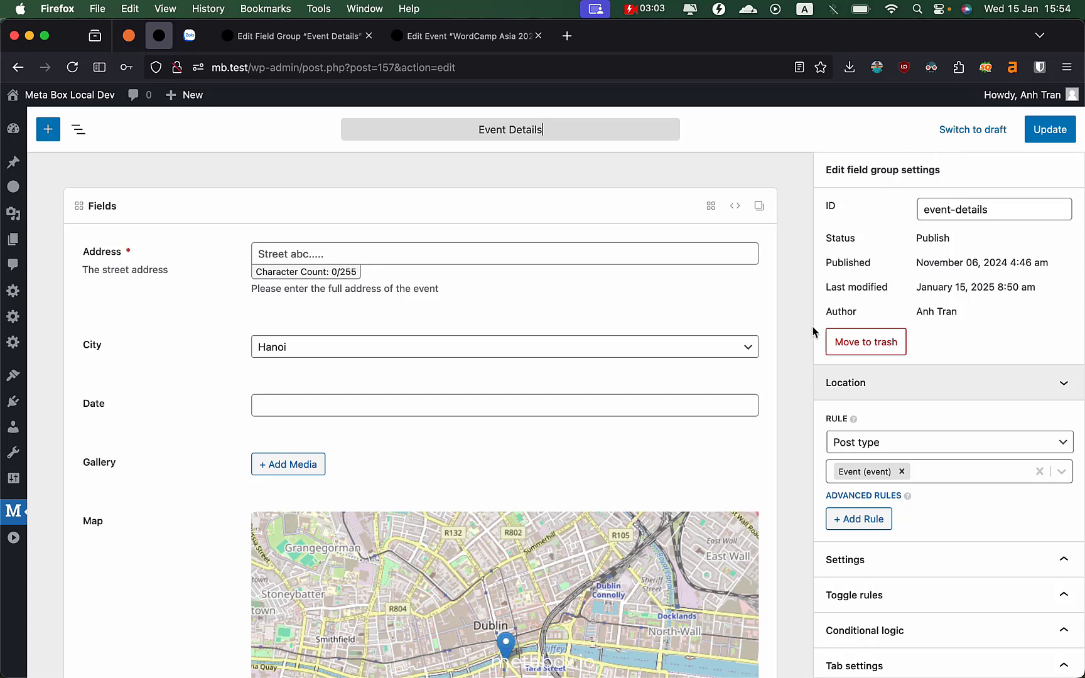
pyautogui.scroll(-2, 942, 399)
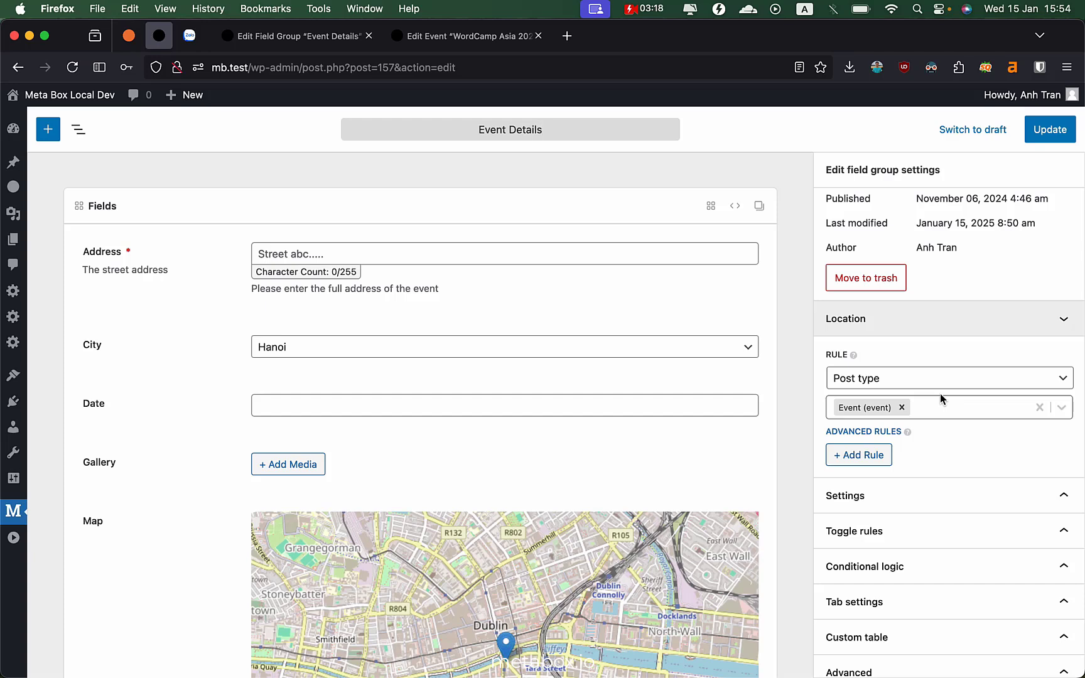
pyautogui.click(937, 388)
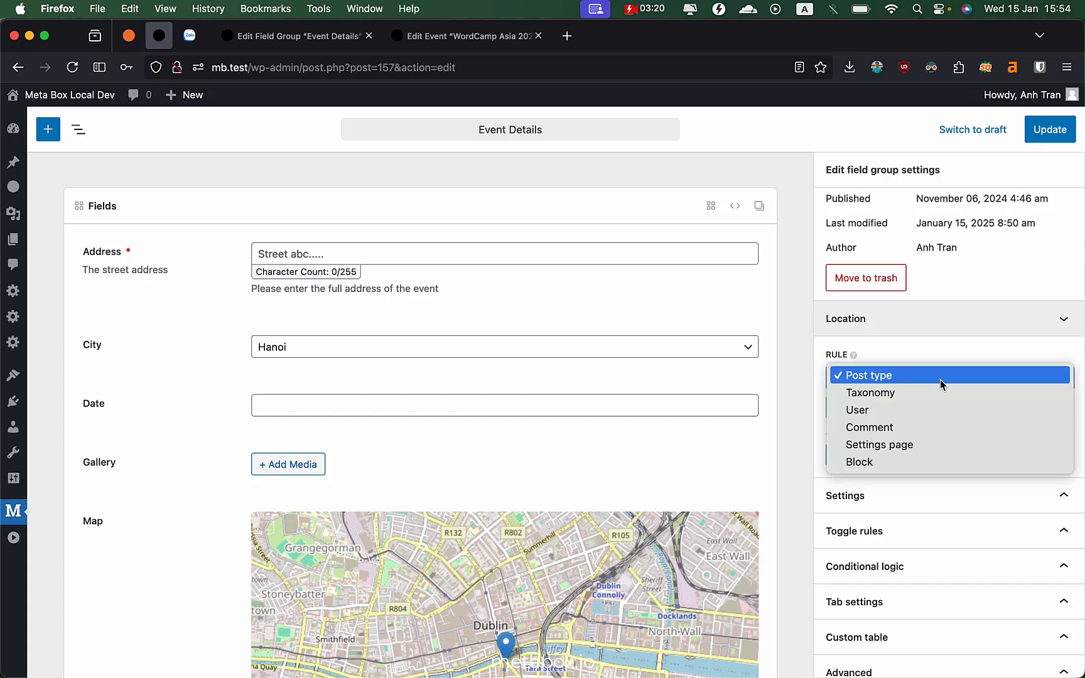
pyautogui.click(916, 365)
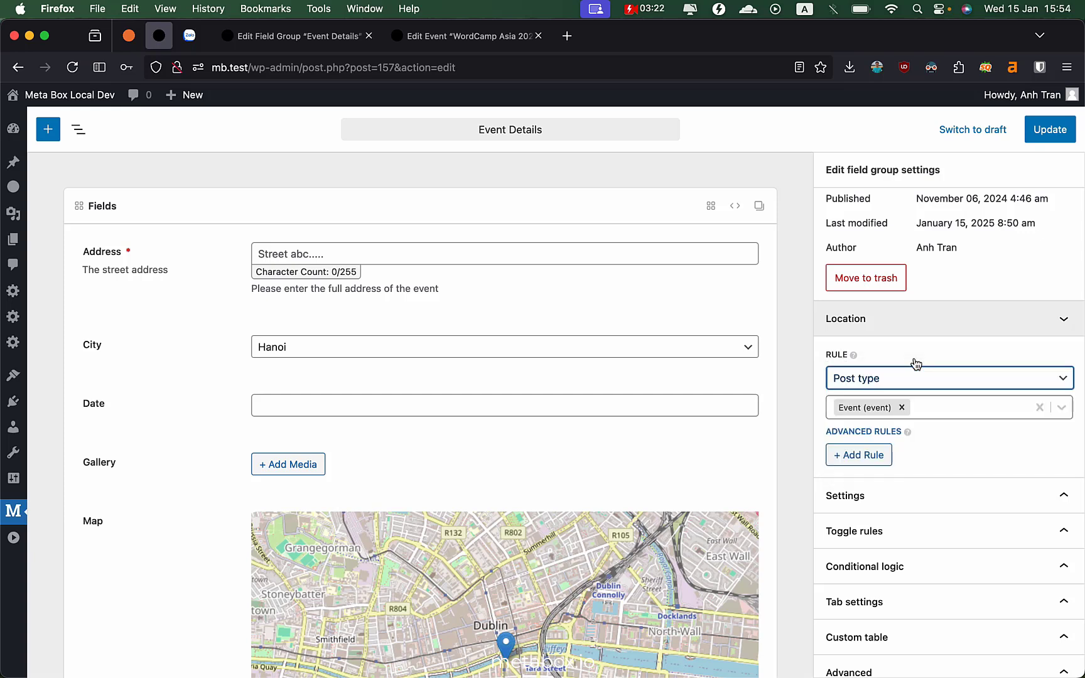
pyautogui.click(939, 415)
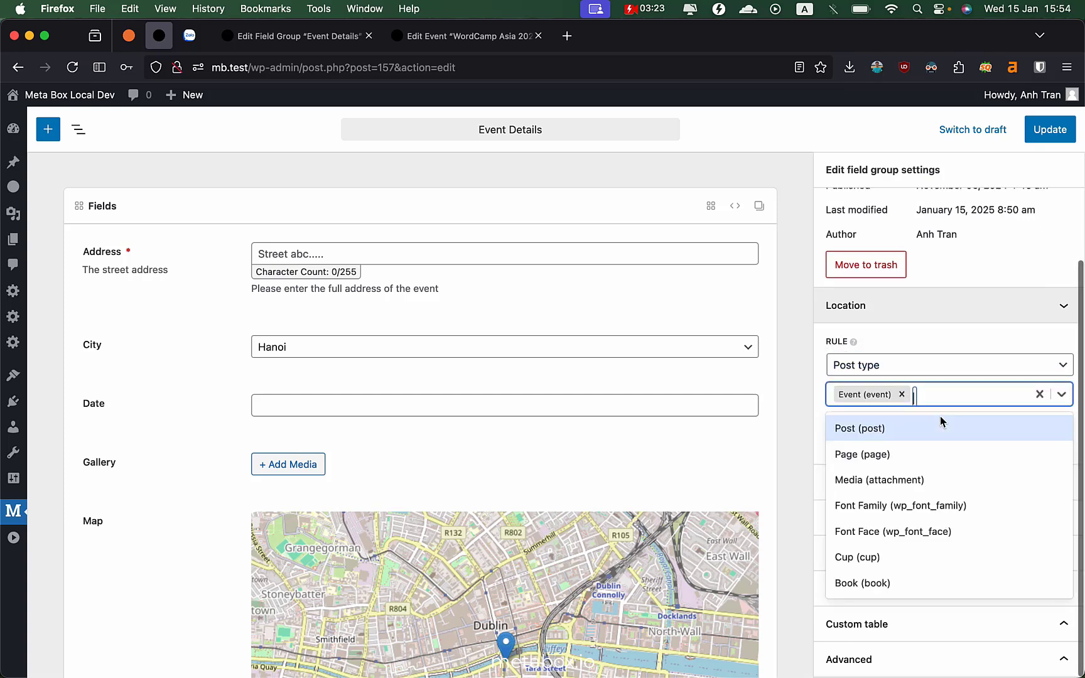
pyautogui.click(949, 359)
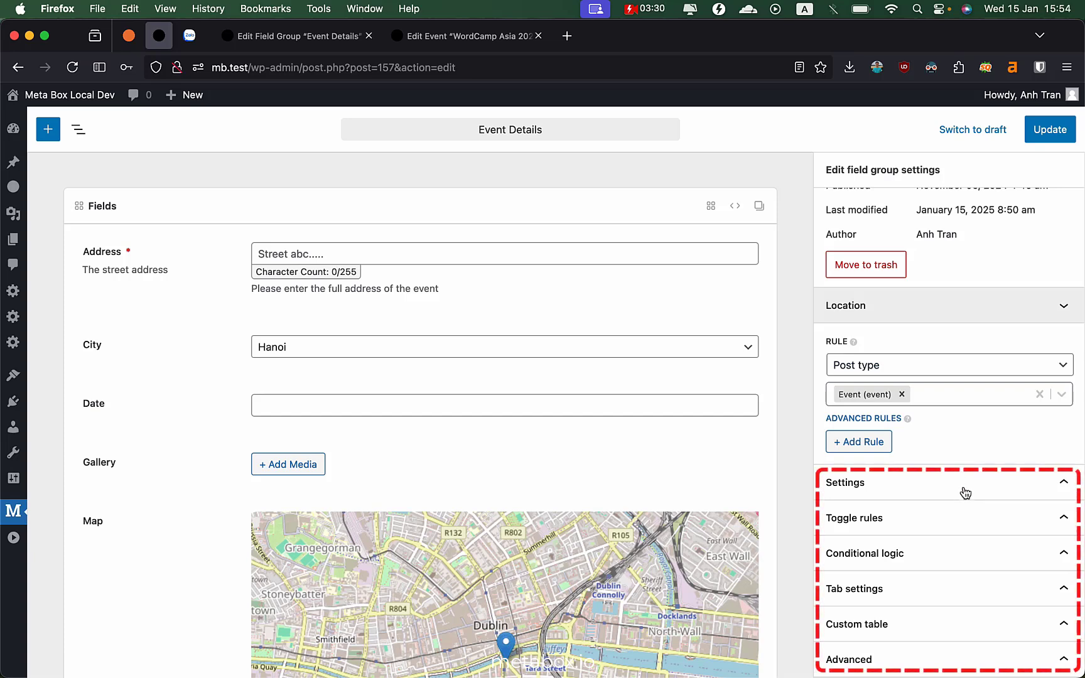
pyautogui.click(938, 499)
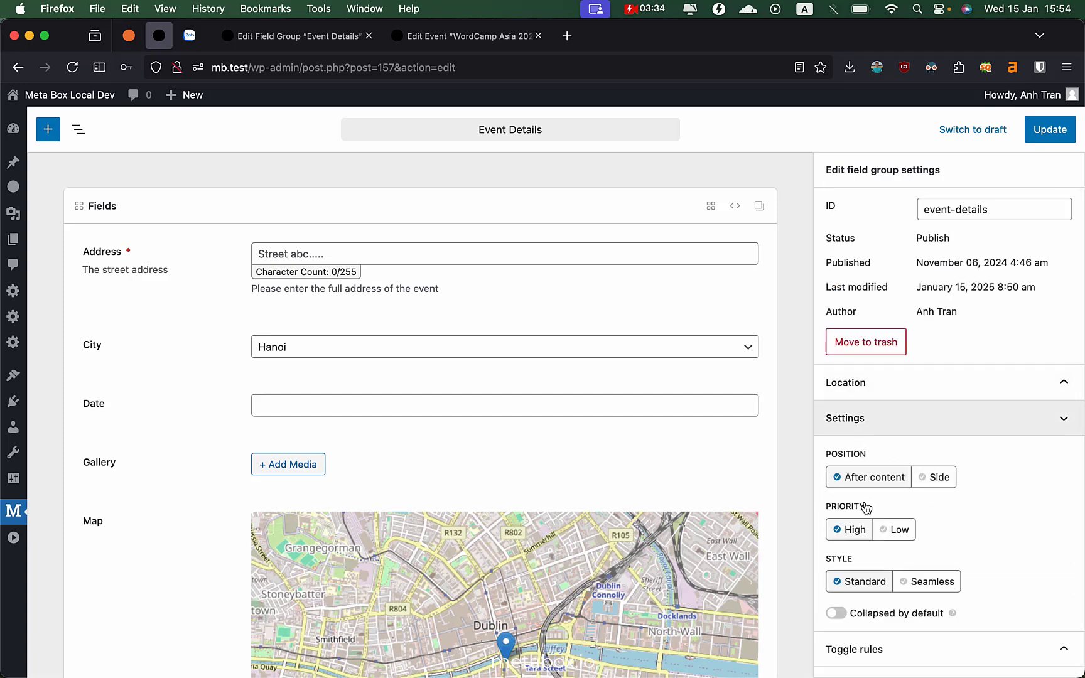
pyautogui.click(888, 433)
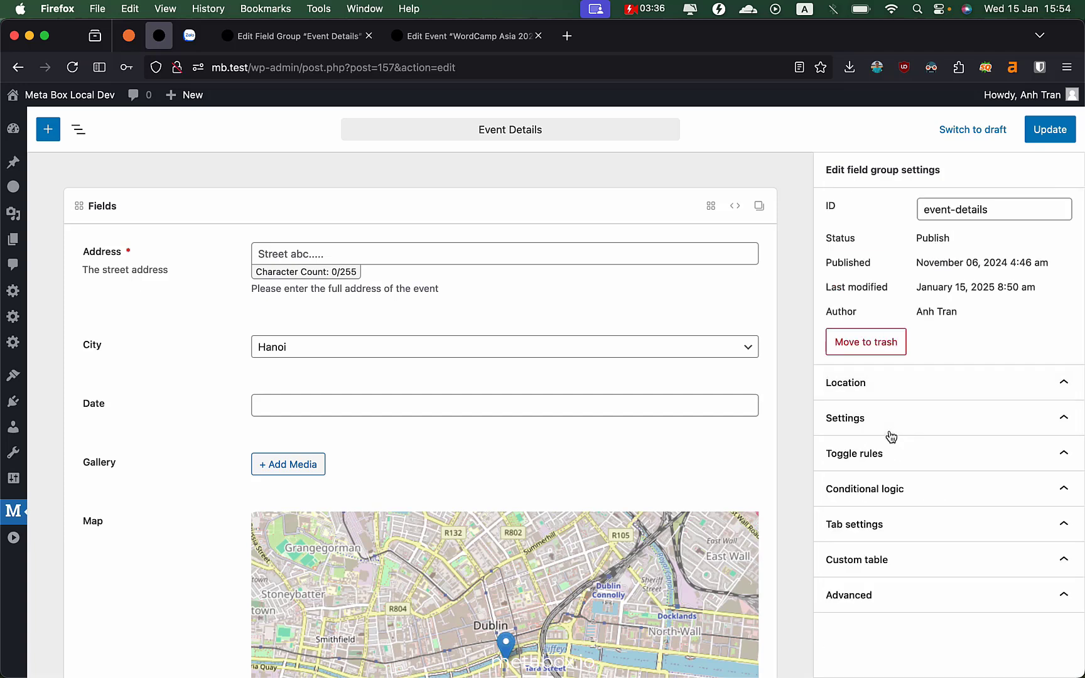
pyautogui.click(898, 494)
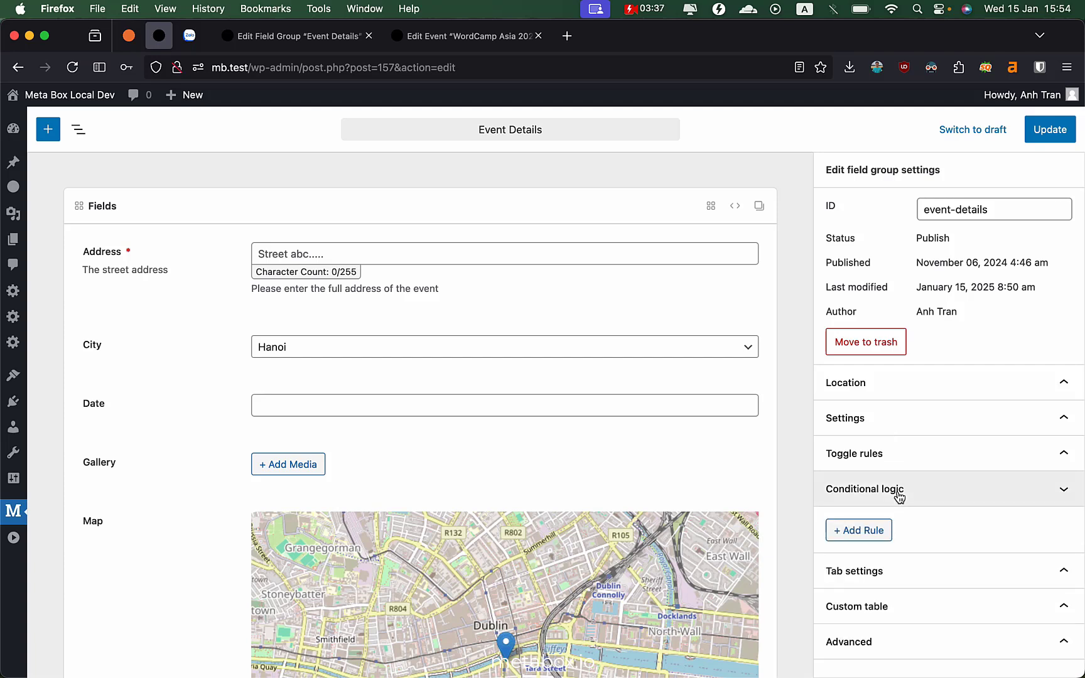
pyautogui.click(881, 604)
pyautogui.click(871, 646)
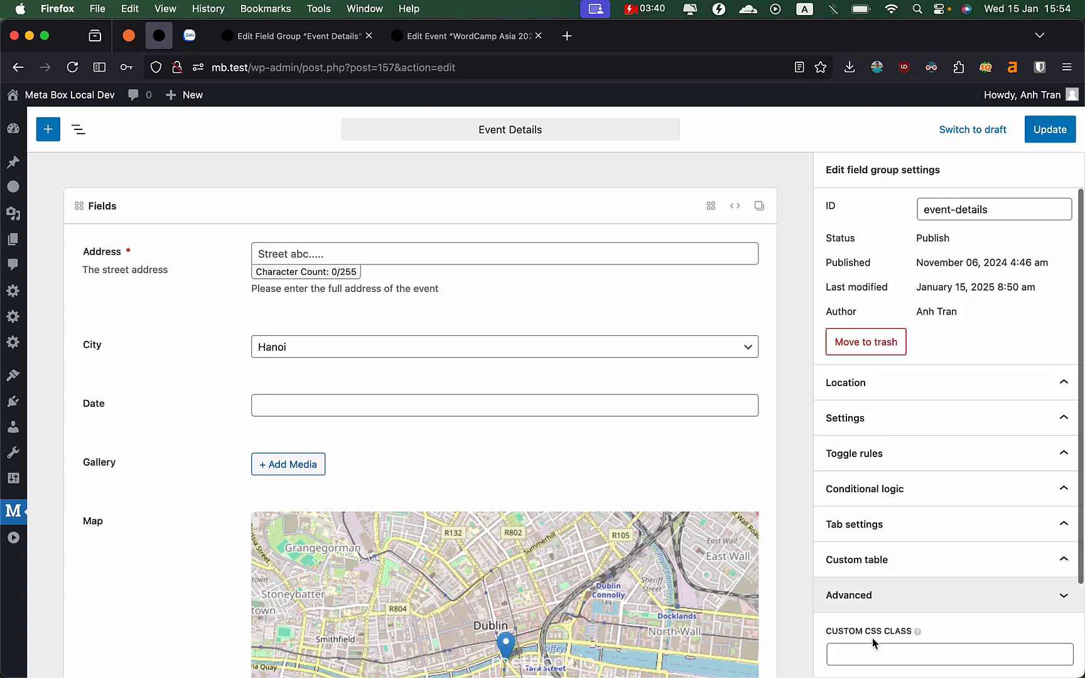
pyautogui.scroll(-3, 915, 620)
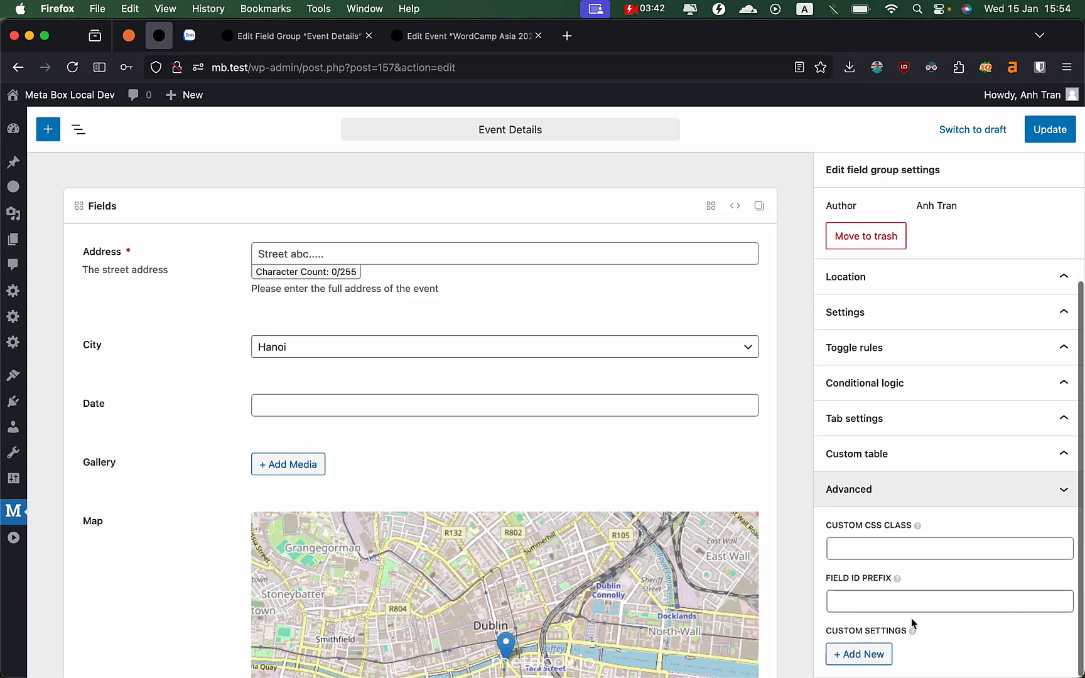
pyautogui.click(873, 490)
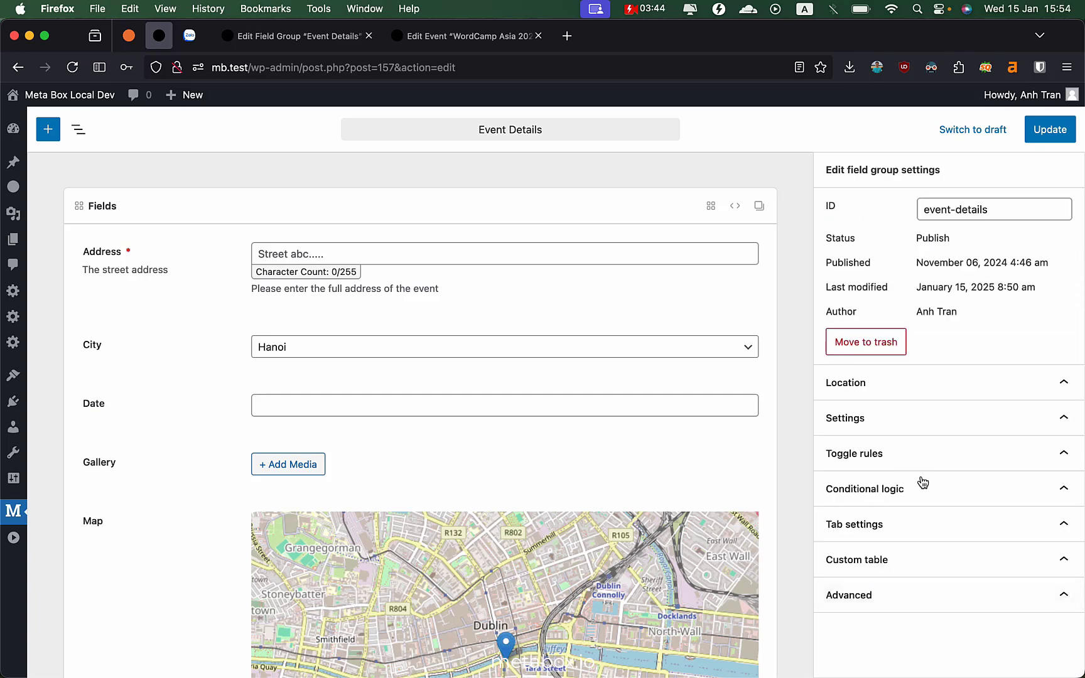
pyautogui.click(929, 388)
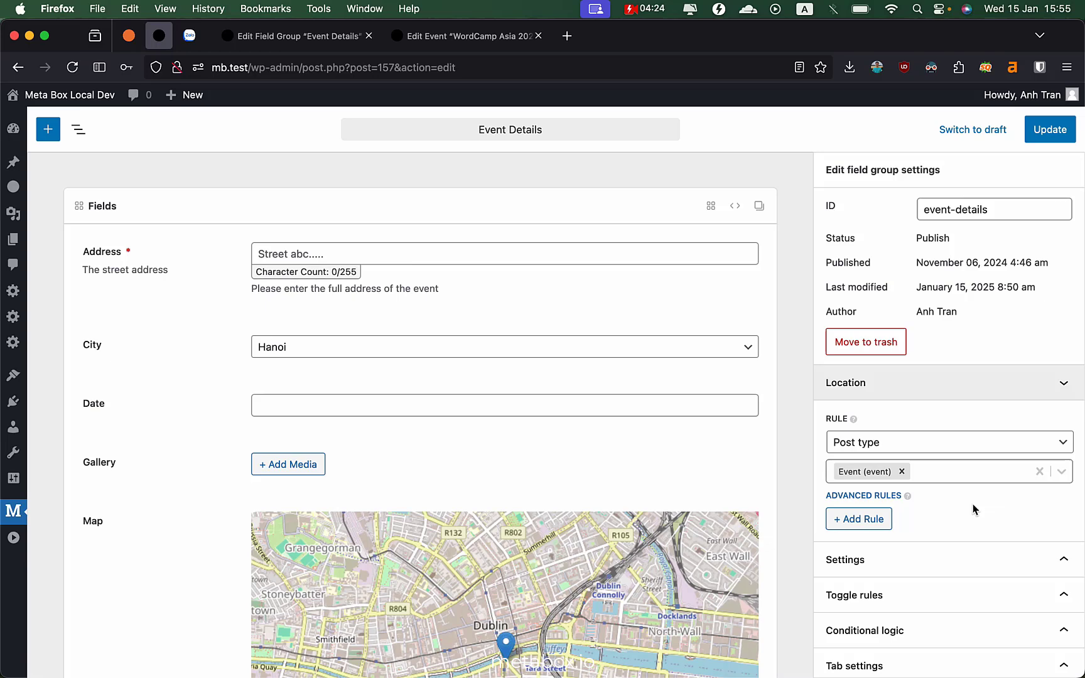
# Scroll through the Event Details settings sidebar to review it.
pyautogui.scroll(-3, 974, 509)
pyautogui.scroll(3, 974, 450)
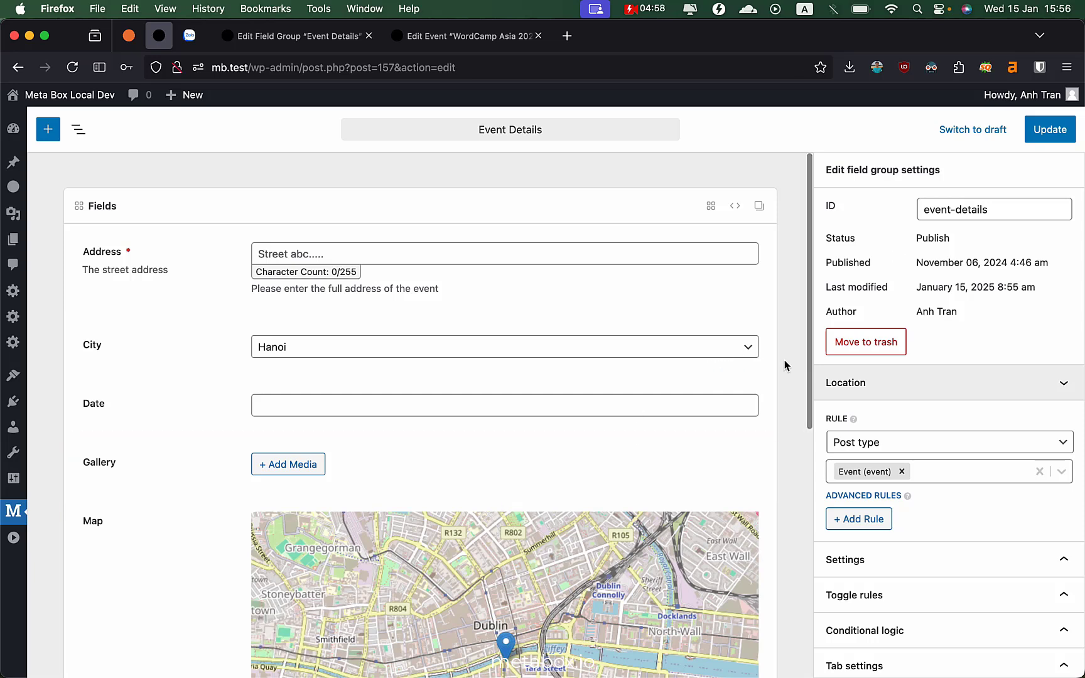
# Save the field group and reload the WordCamp Asia 2025 event editor.
pyautogui.click(1050, 131)
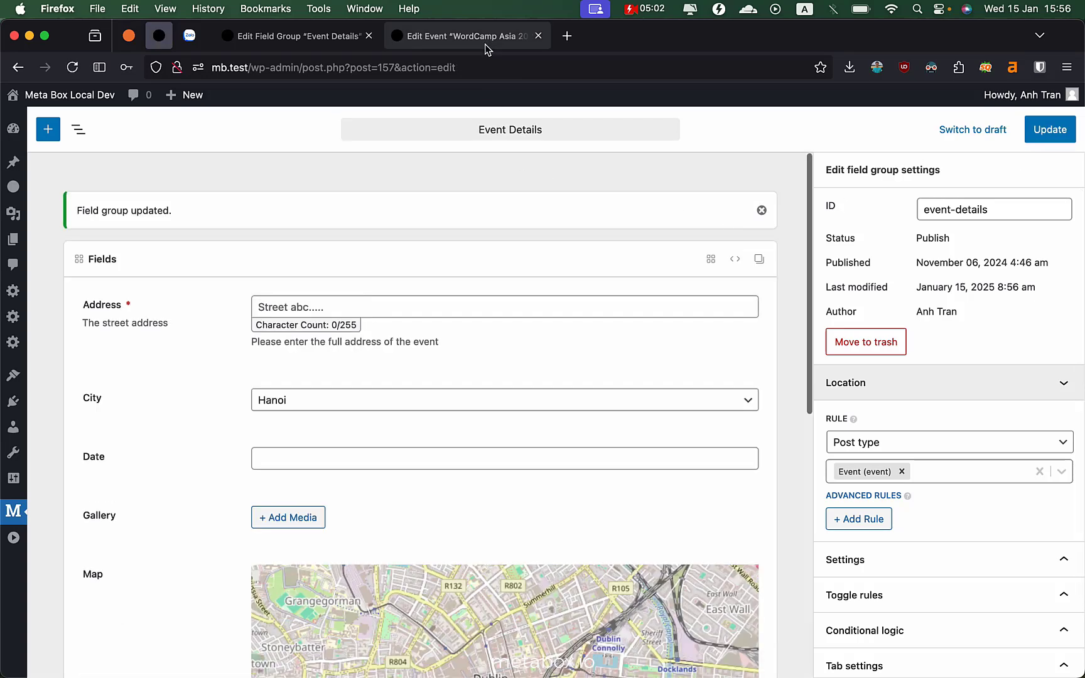
pyautogui.click(487, 48)
pyautogui.press('super+r')
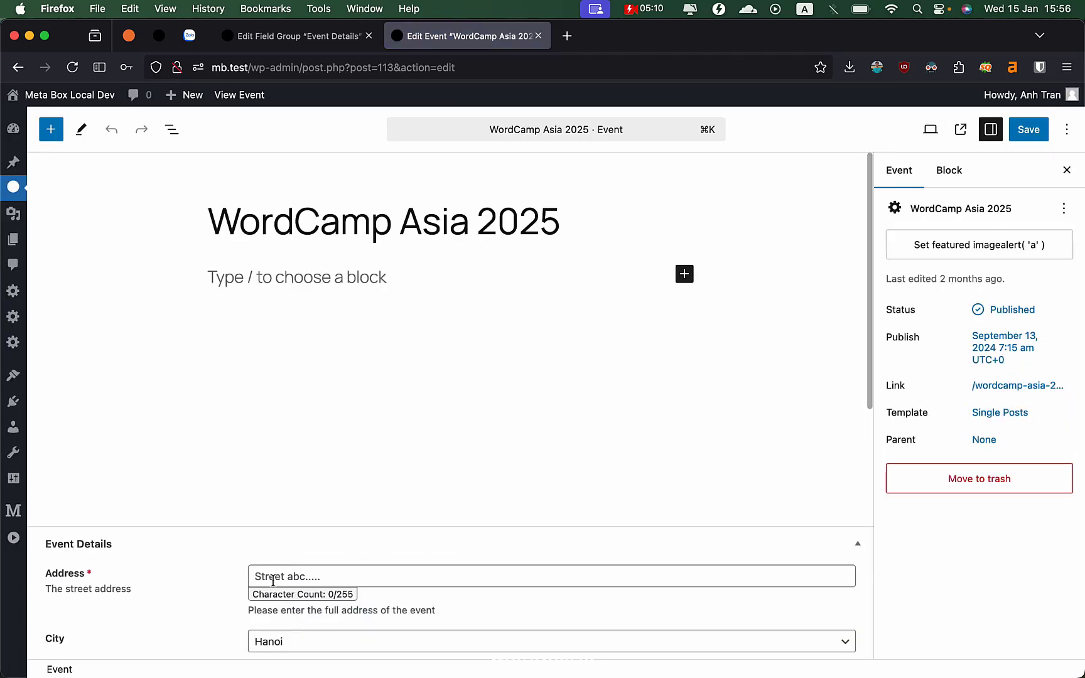
# Review the event's Event Details box, then return to the updated field group editor.
pyautogui.scroll(-2, 273, 580)
pyautogui.scroll(-5, 273, 580)
pyautogui.scroll(1, 133, 412)
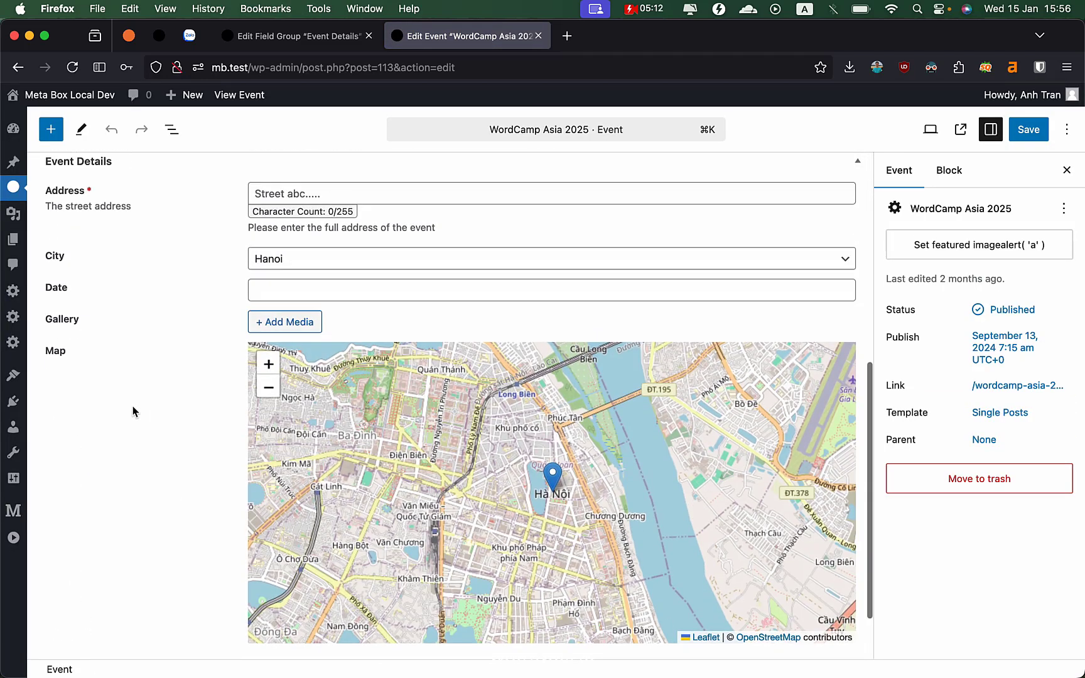
pyautogui.scroll(-2, 200, 473)
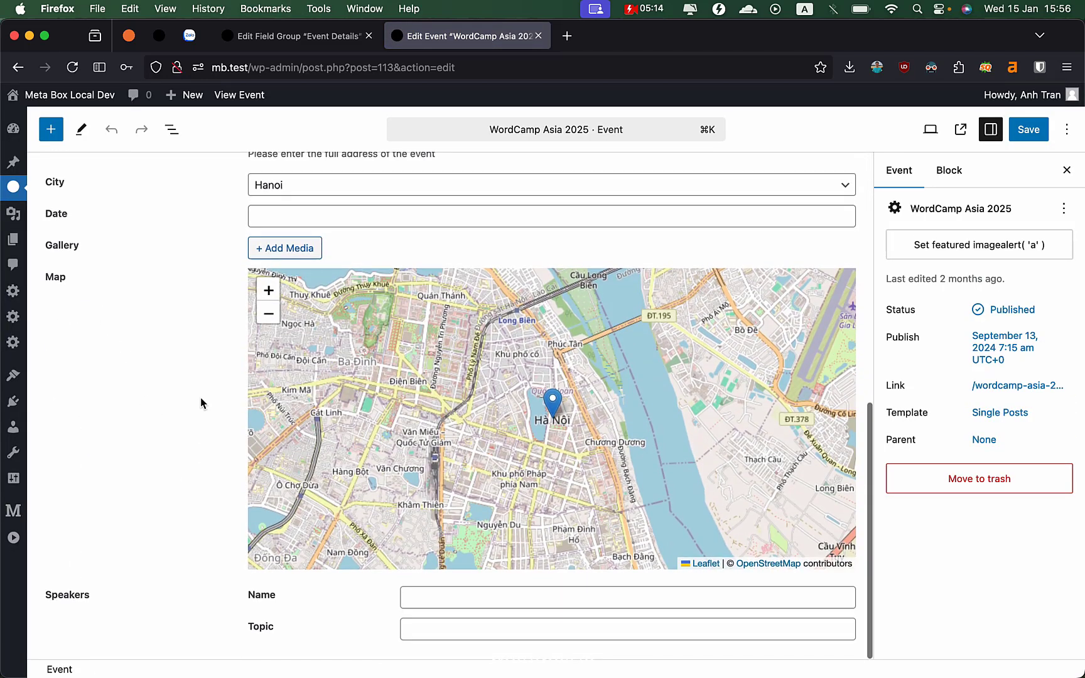
pyautogui.scroll(2, 206, 285)
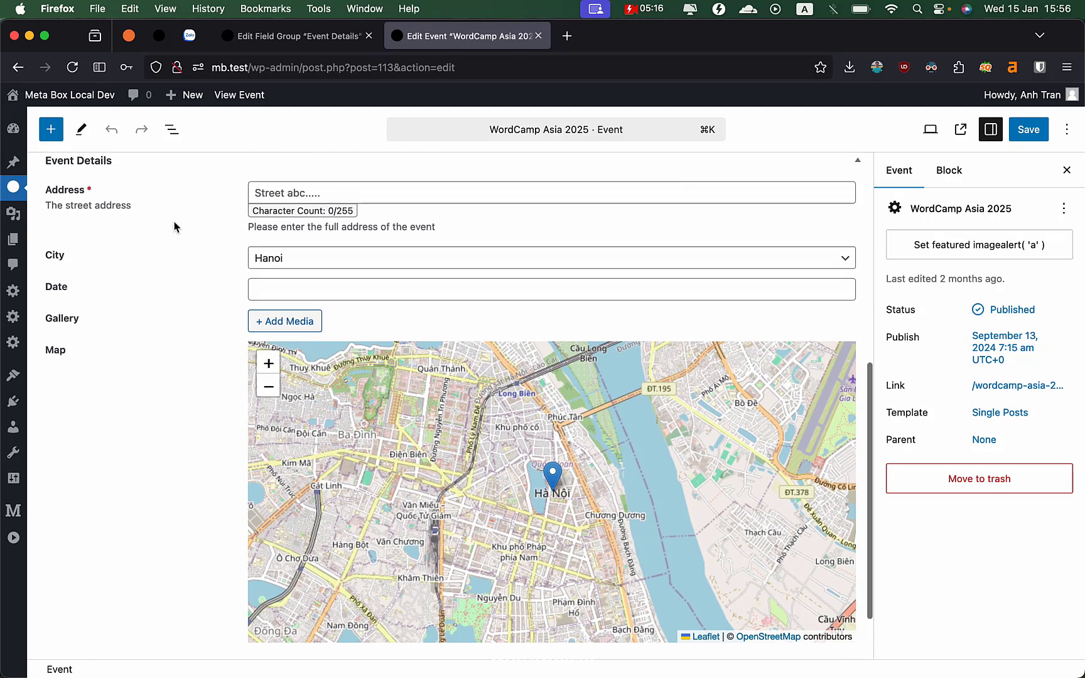
pyautogui.doubleClick(87, 205)
pyautogui.doubleClick(113, 205)
pyautogui.click(303, 39)
pyautogui.click(164, 39)
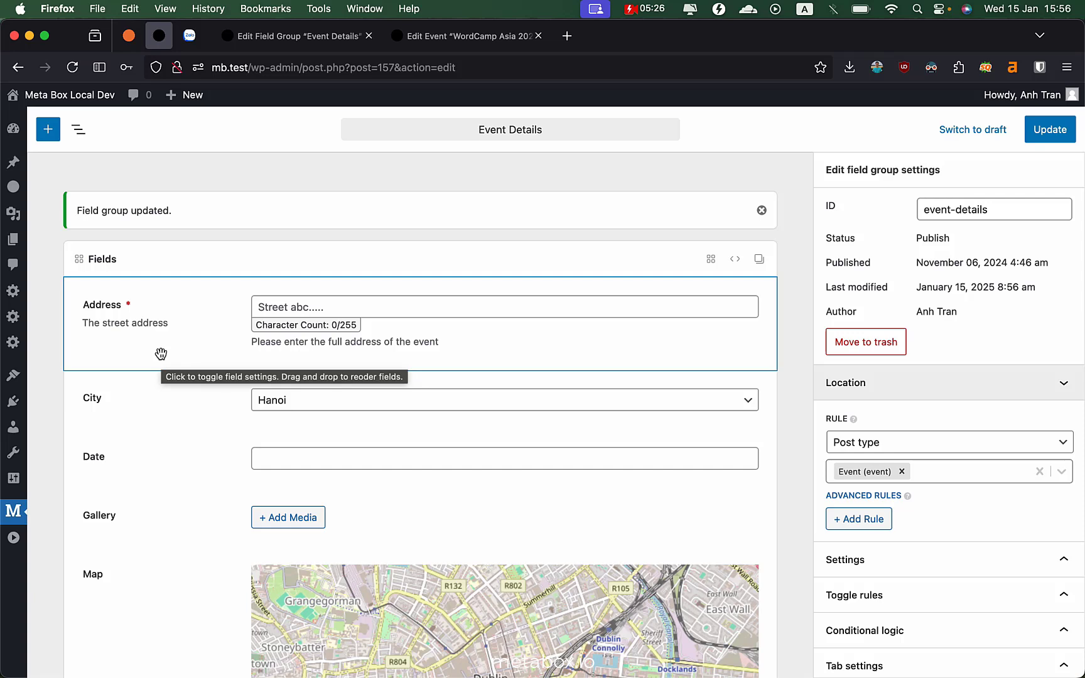
# Change the Address field's text limit from 255 to 200 characters.
pyautogui.click(524, 361)
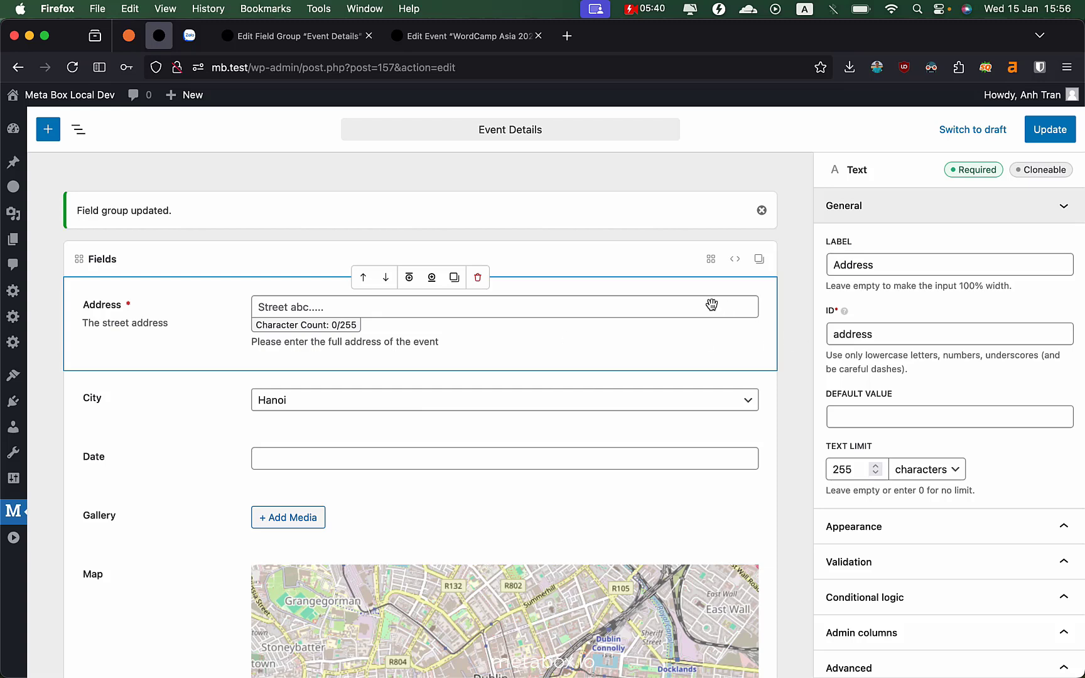
pyautogui.doubleClick(847, 477)
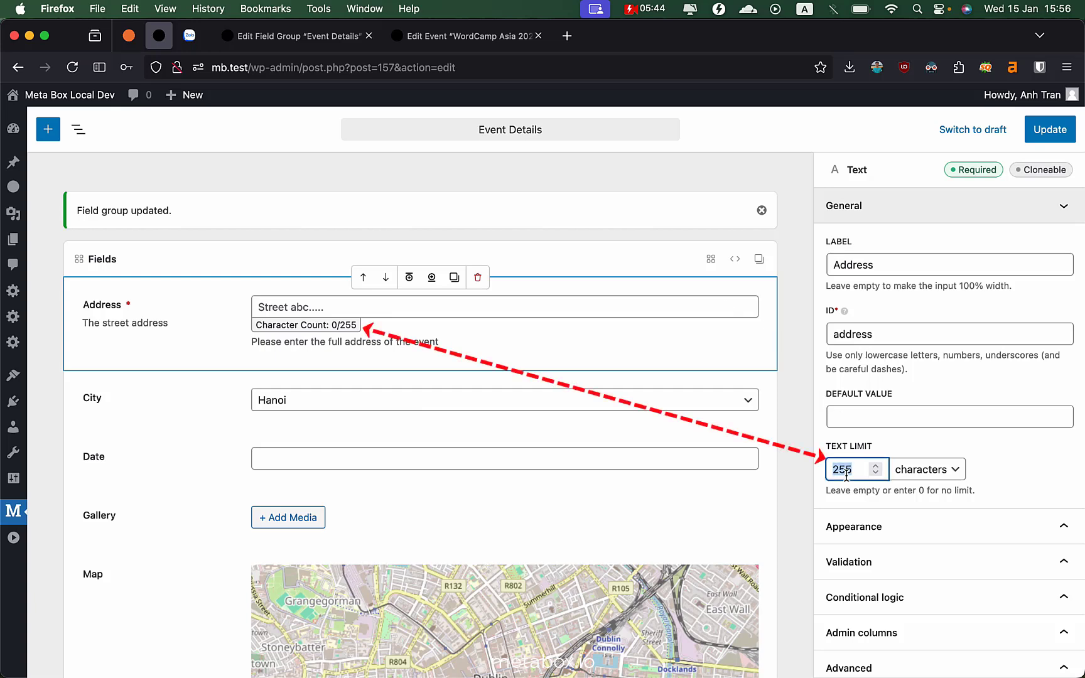
pyautogui.press('BackSpace')
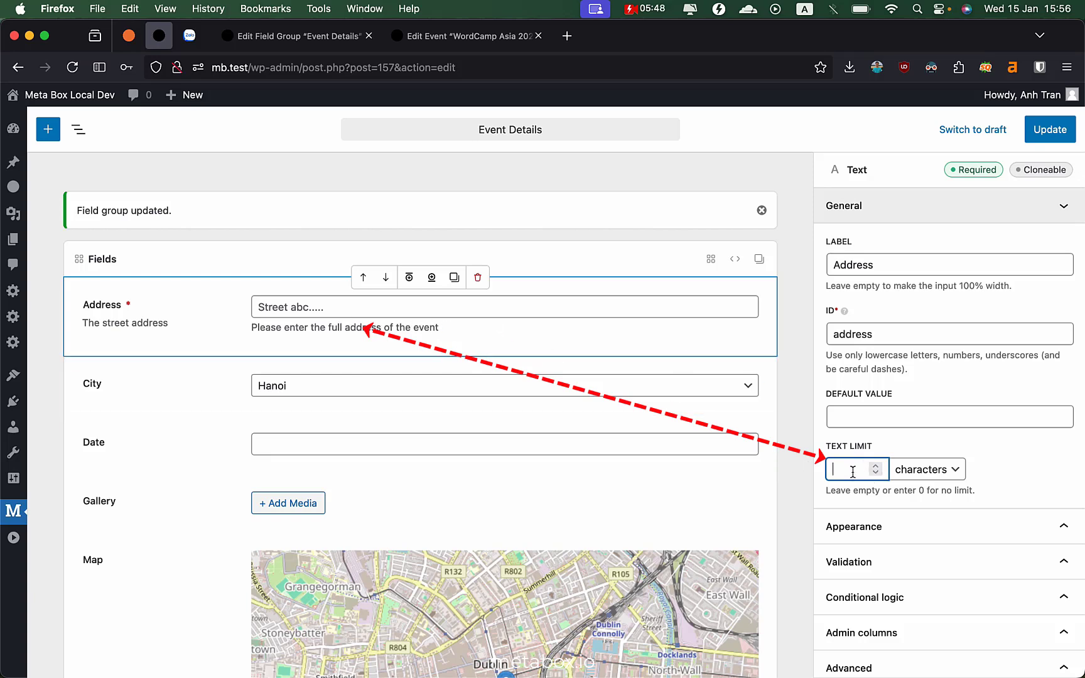
pyautogui.write('200')
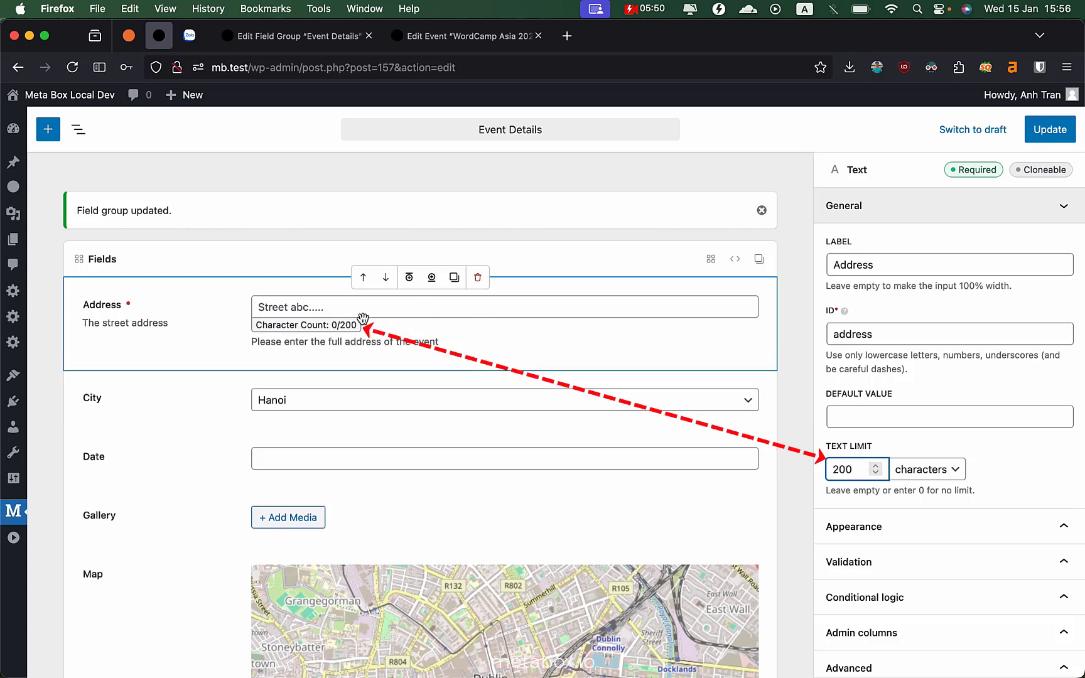
pyautogui.click(848, 521)
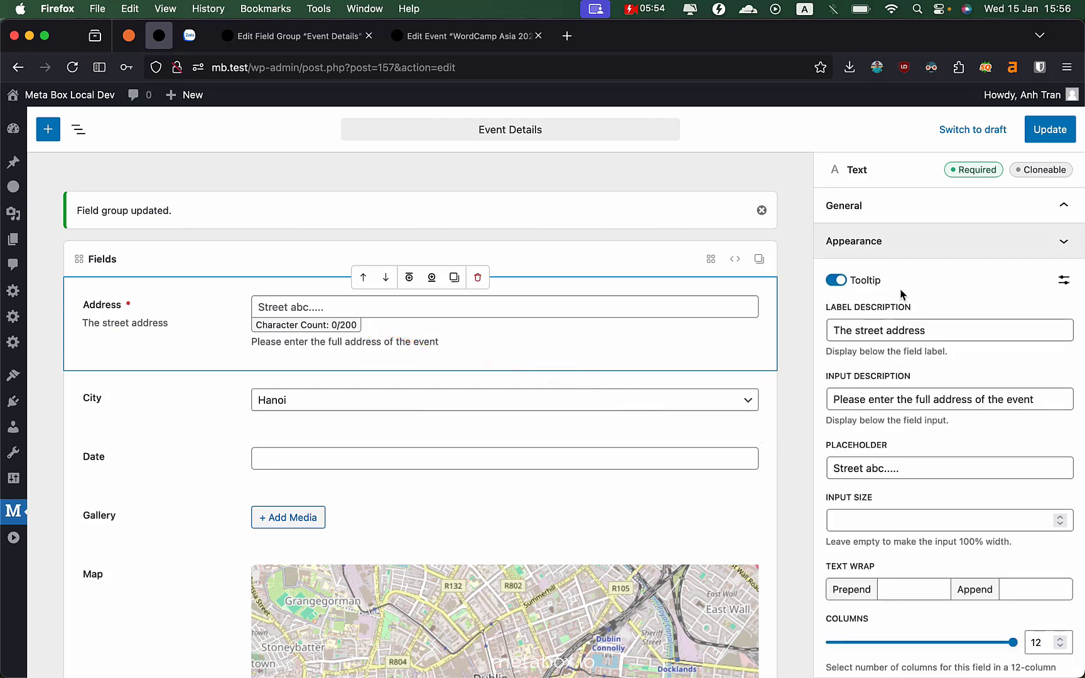
# Set the Address tooltip to 'Enter your address here' and search icons for 'help'.
pyautogui.click(1062, 280)
pyautogui.click(923, 334)
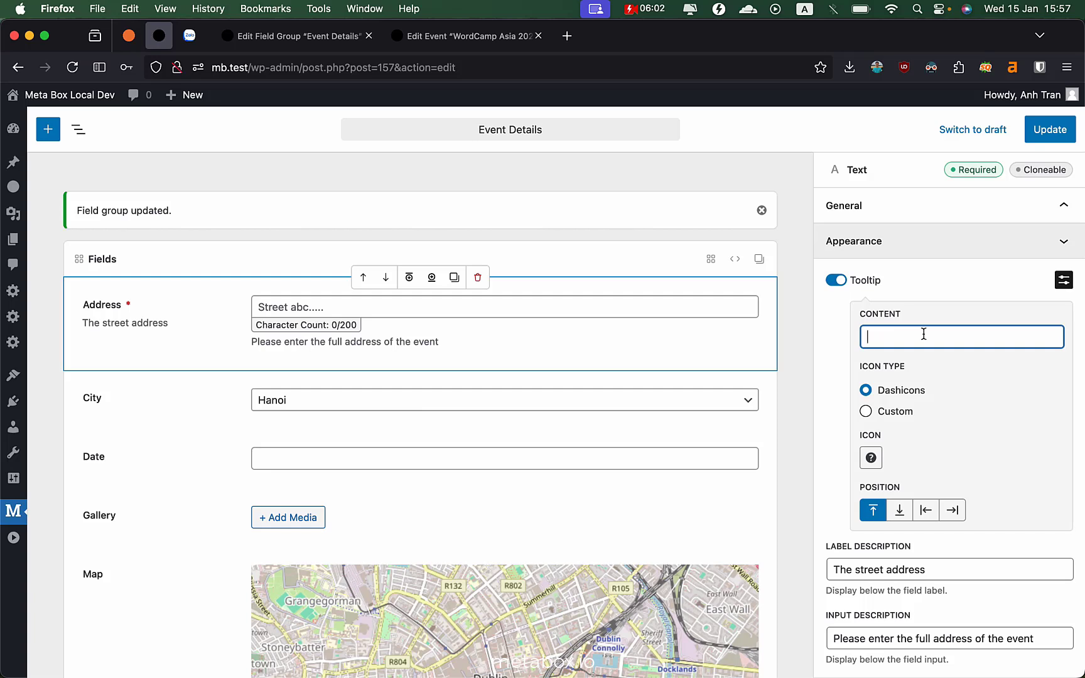
pyautogui.write('Enter your')
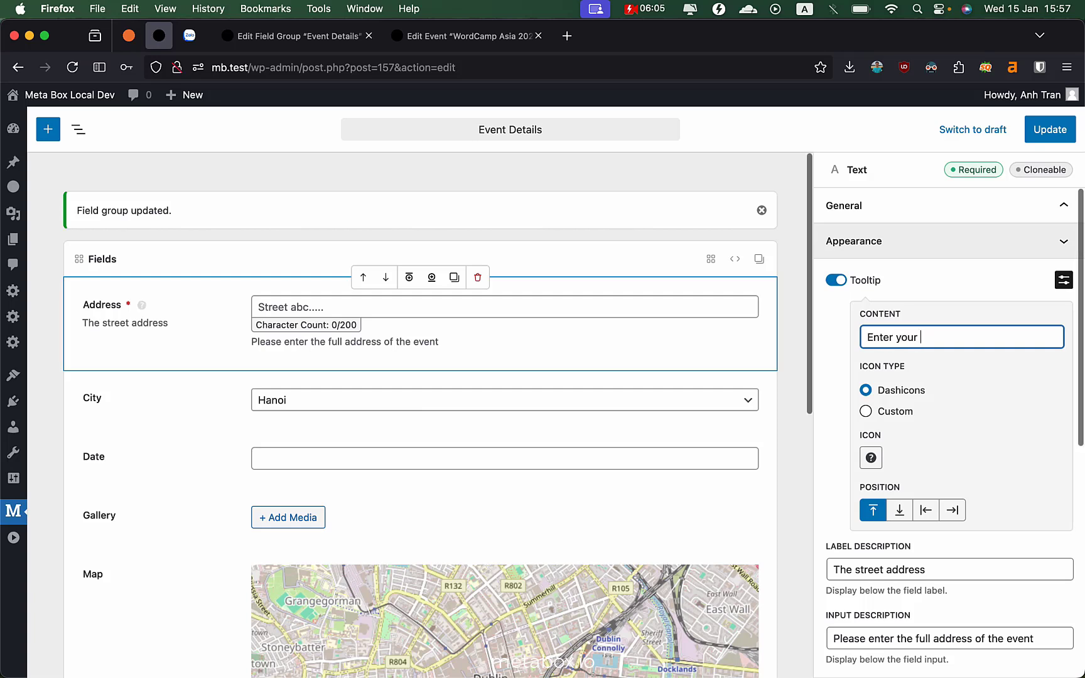
pyautogui.write(' address here')
pyautogui.press('Tab')
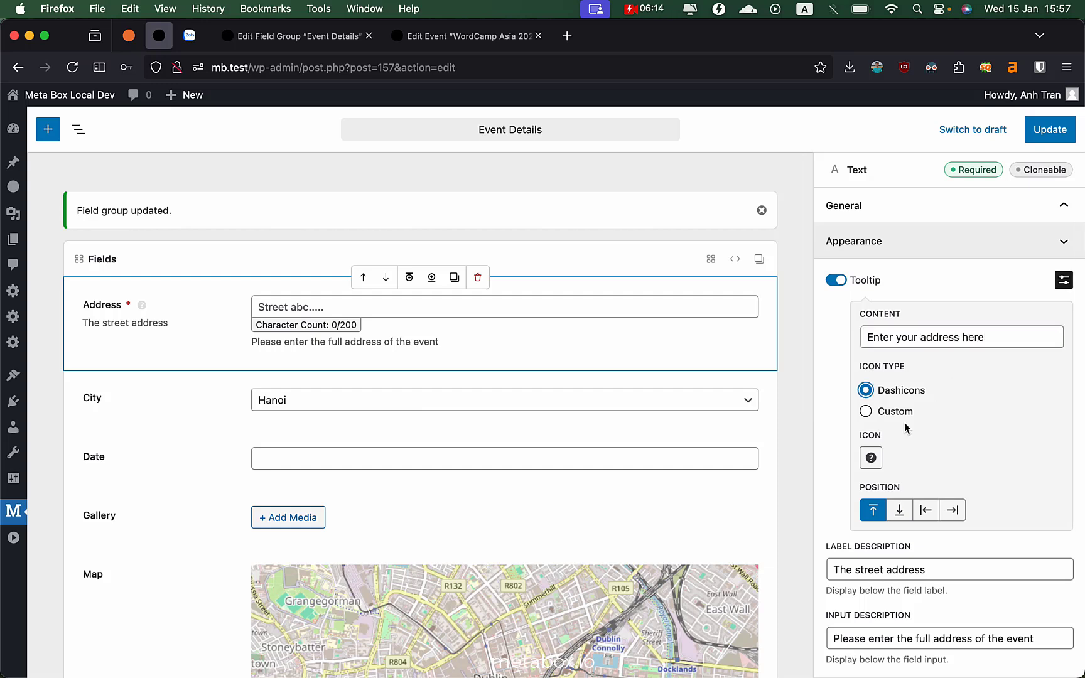
pyautogui.click(872, 458)
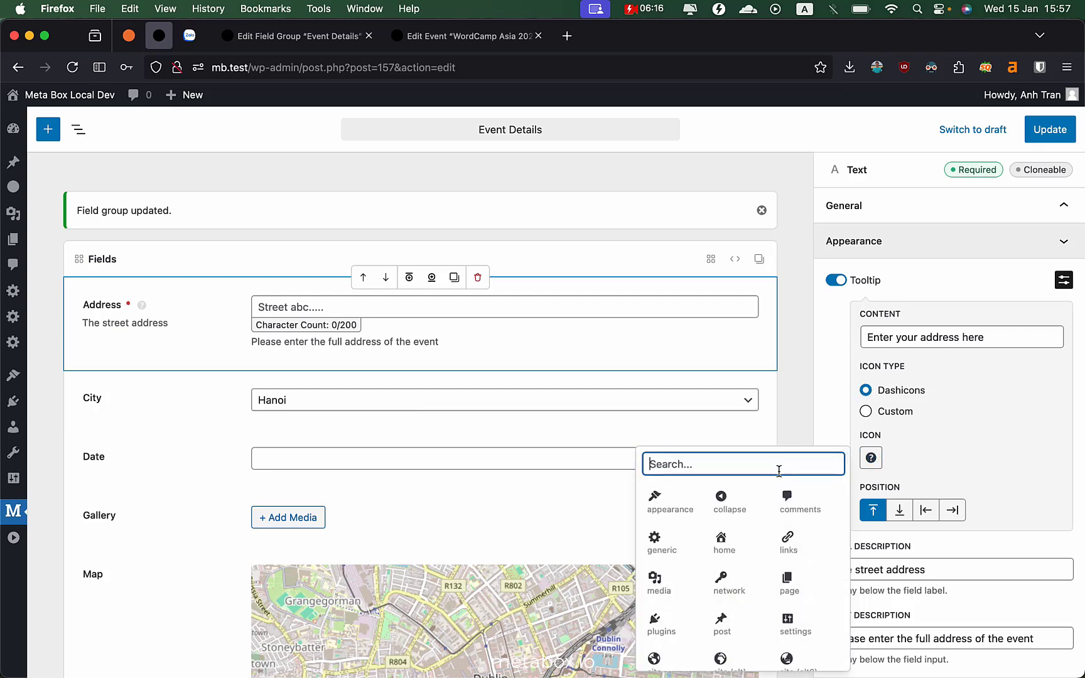
pyautogui.write('help')
pyautogui.click(669, 509)
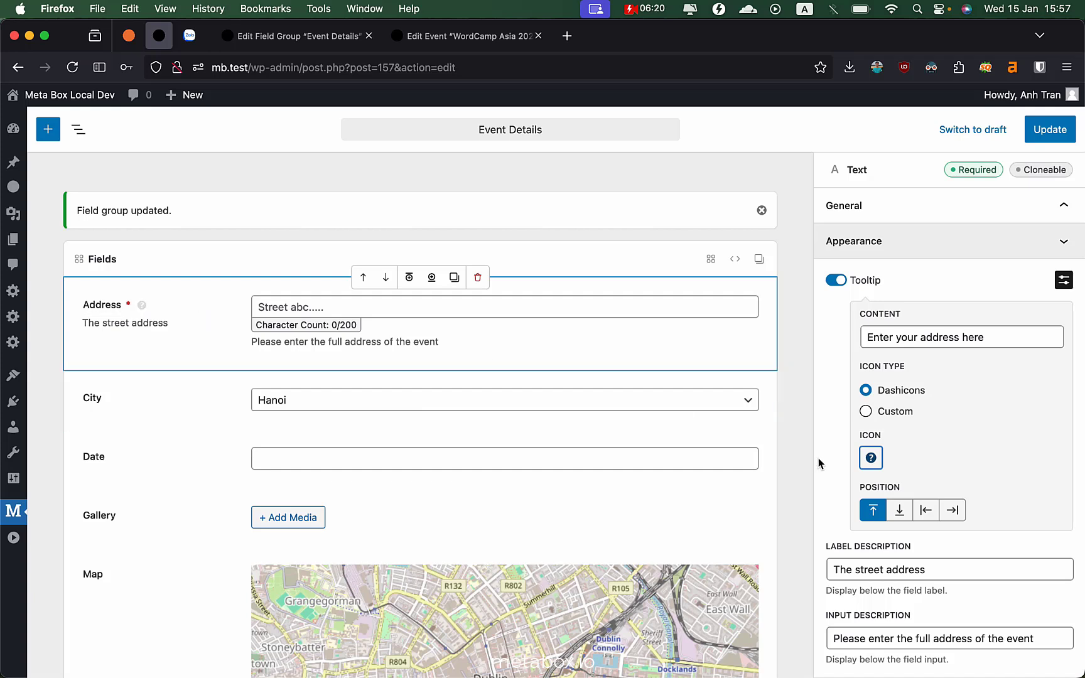
pyautogui.click(1062, 284)
pyautogui.doubleClick(905, 399)
pyautogui.tripleClick(905, 405)
pyautogui.press('Right')
pyautogui.write('.askjdhfalkjdhfl')
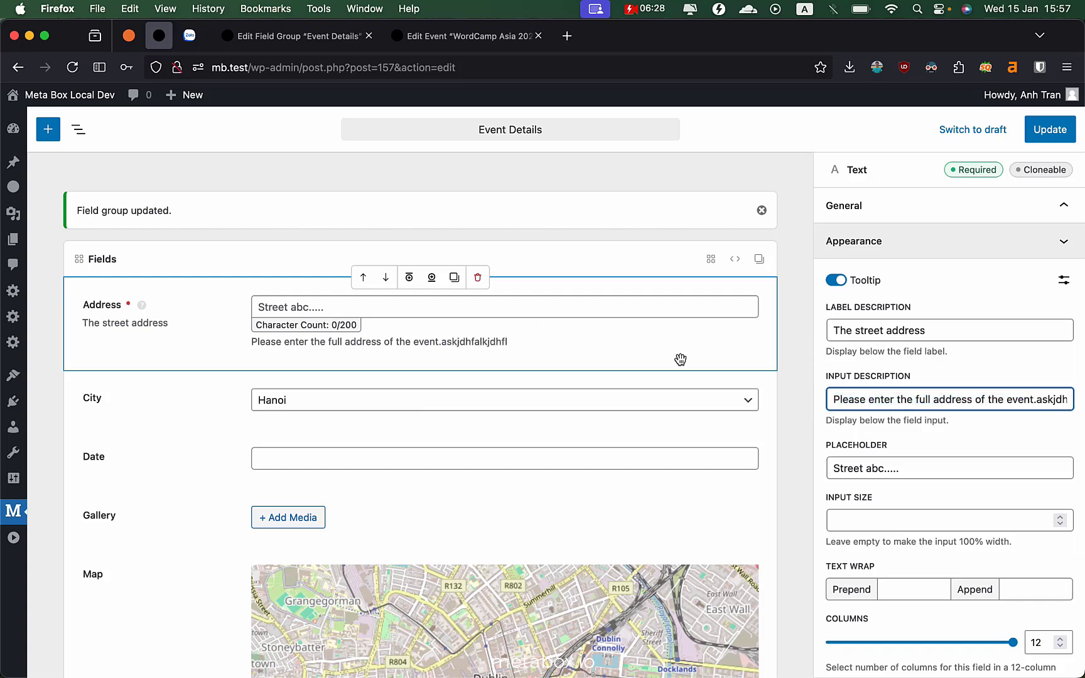
pyautogui.click(1031, 400)
pyautogui.press('shift+super+Right')
pyautogui.press('BackSpace')
pyautogui.click(907, 468)
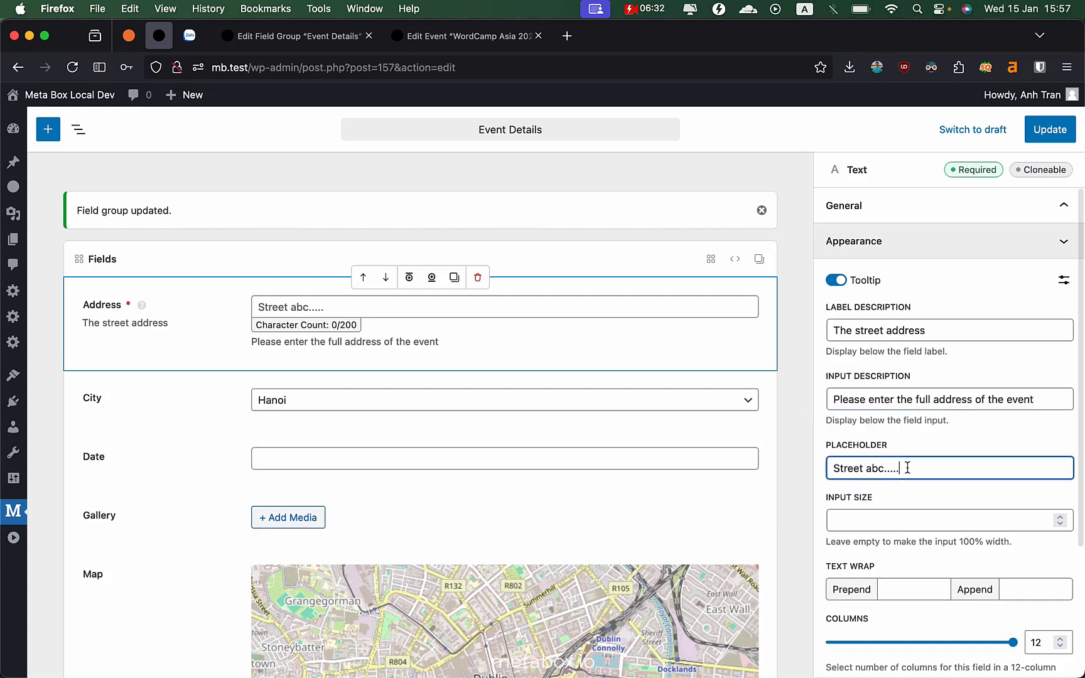
pyautogui.click(878, 521)
pyautogui.write('20')
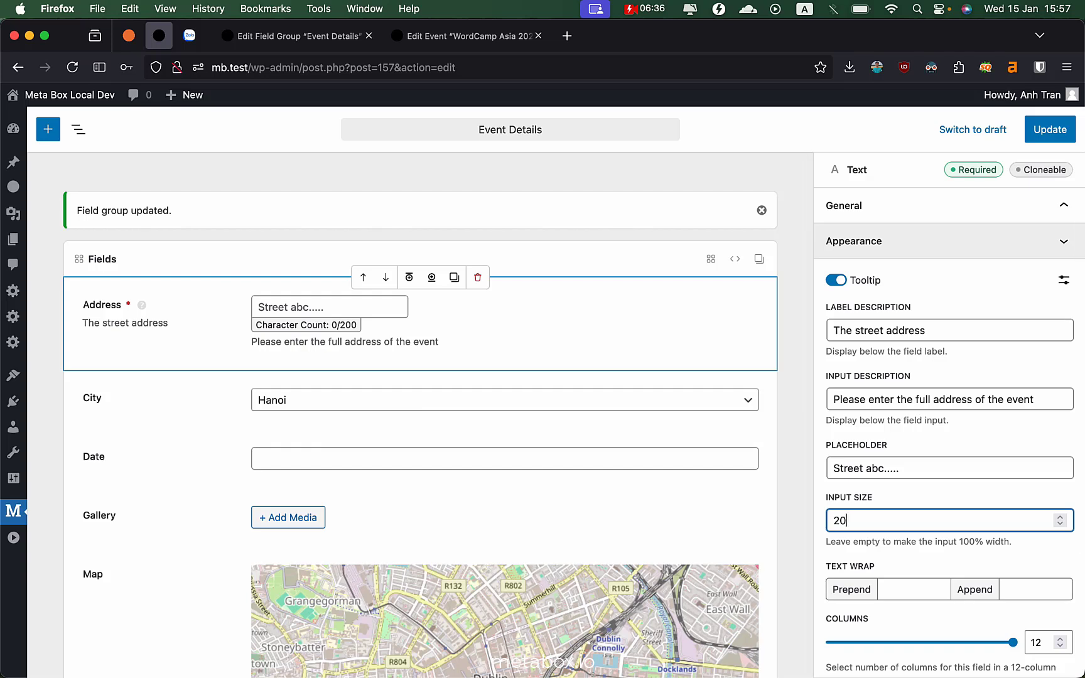
pyautogui.press('BackSpace')
pyautogui.press('BackSpace')
pyautogui.write('40')
pyautogui.press('super+a')
pyautogui.press('BackSpace')
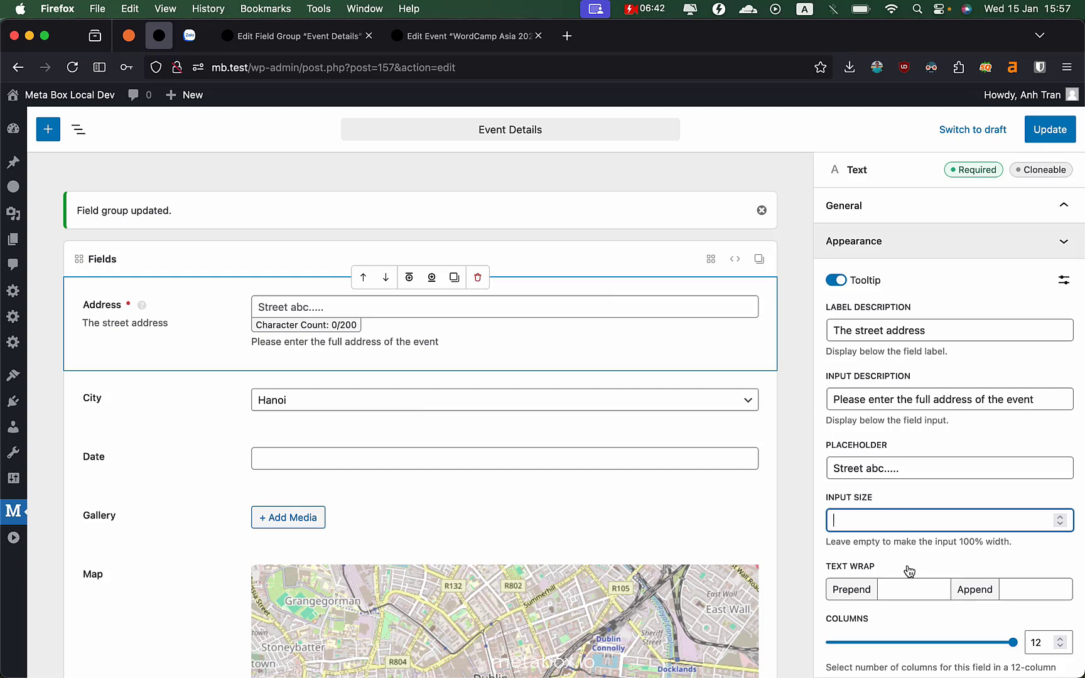
pyautogui.click(902, 593)
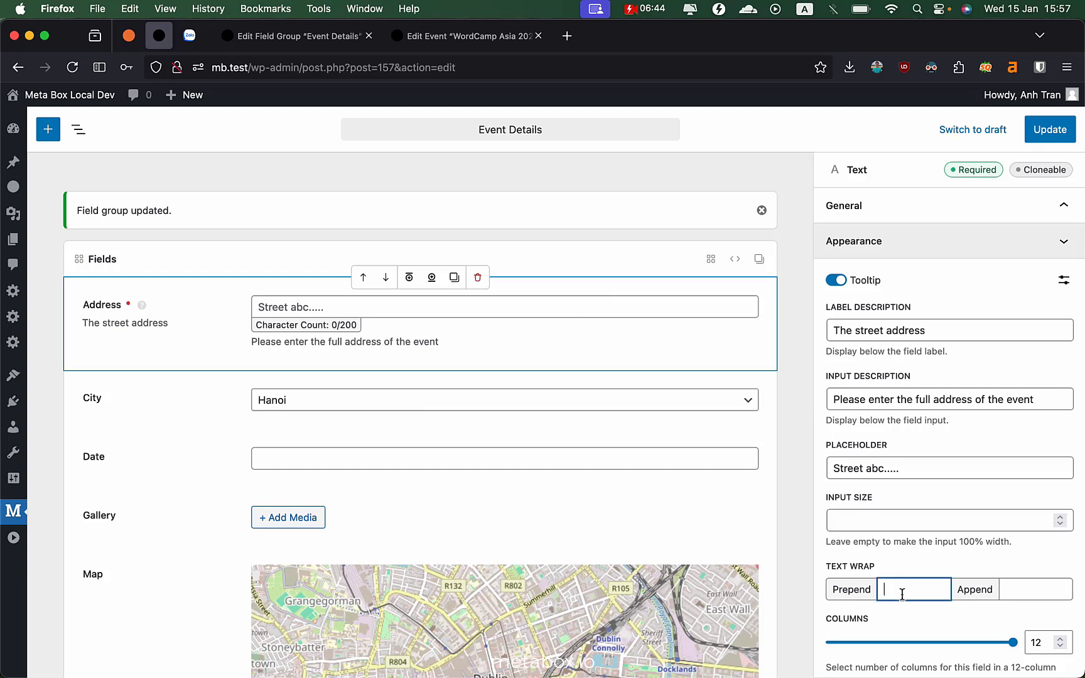
pyautogui.write('City')
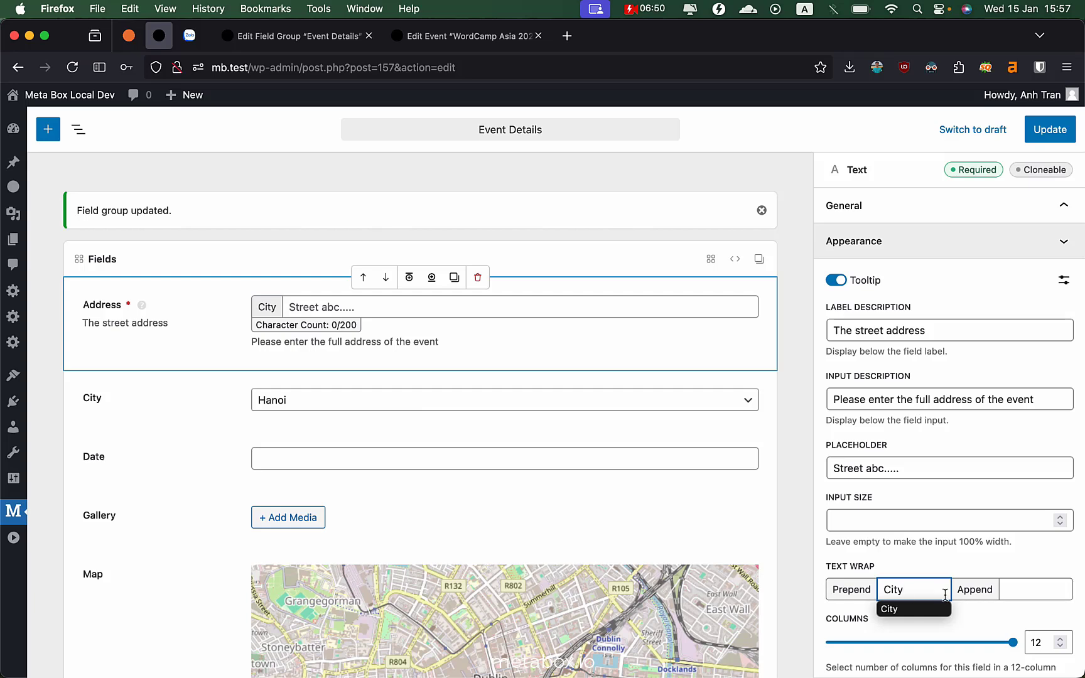
pyautogui.click(1027, 588)
pyautogui.write('State')
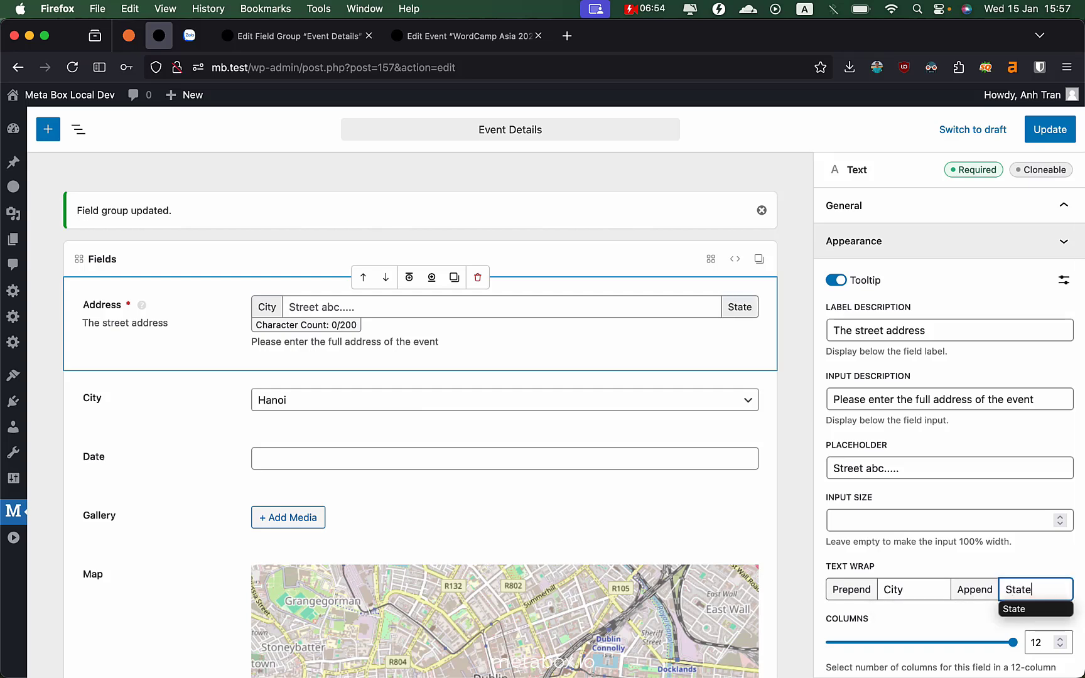
pyautogui.press('super+a')
pyautogui.press('BackSpace')
pyautogui.hotkey('shift', 'Tab')
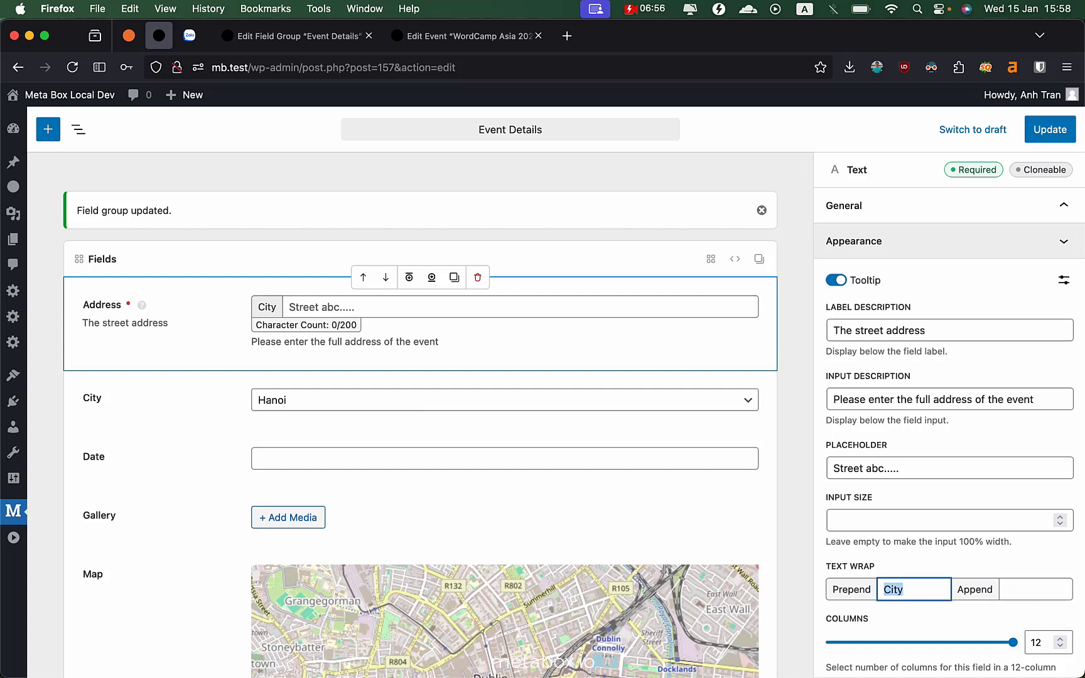
pyautogui.press('BackSpace')
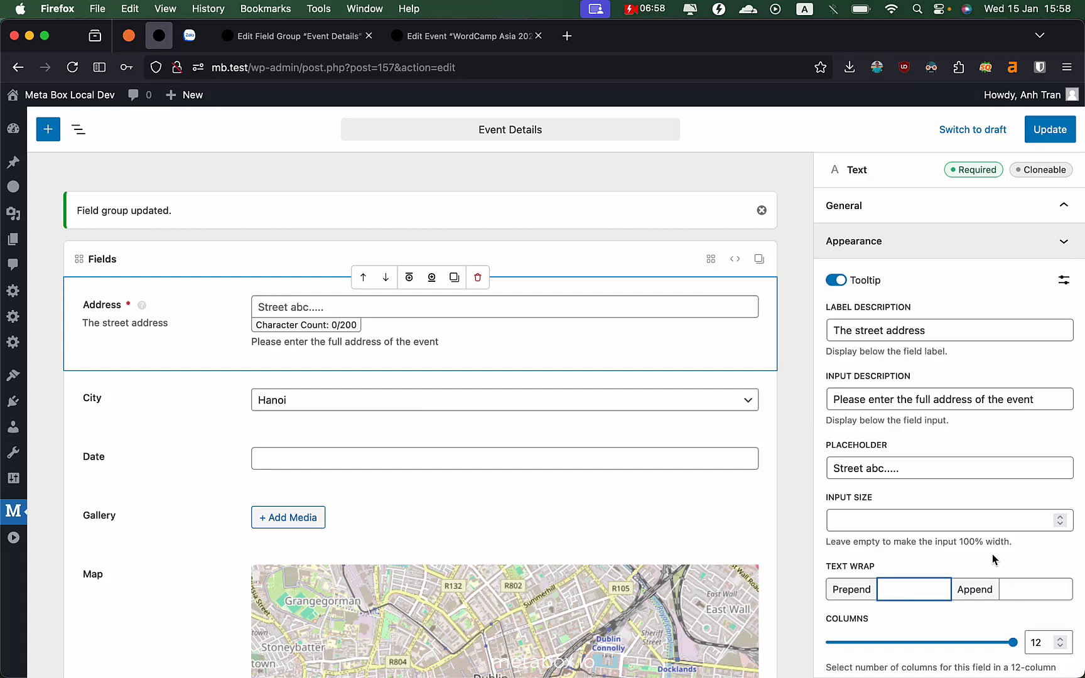
pyautogui.scroll(-3, 992, 555)
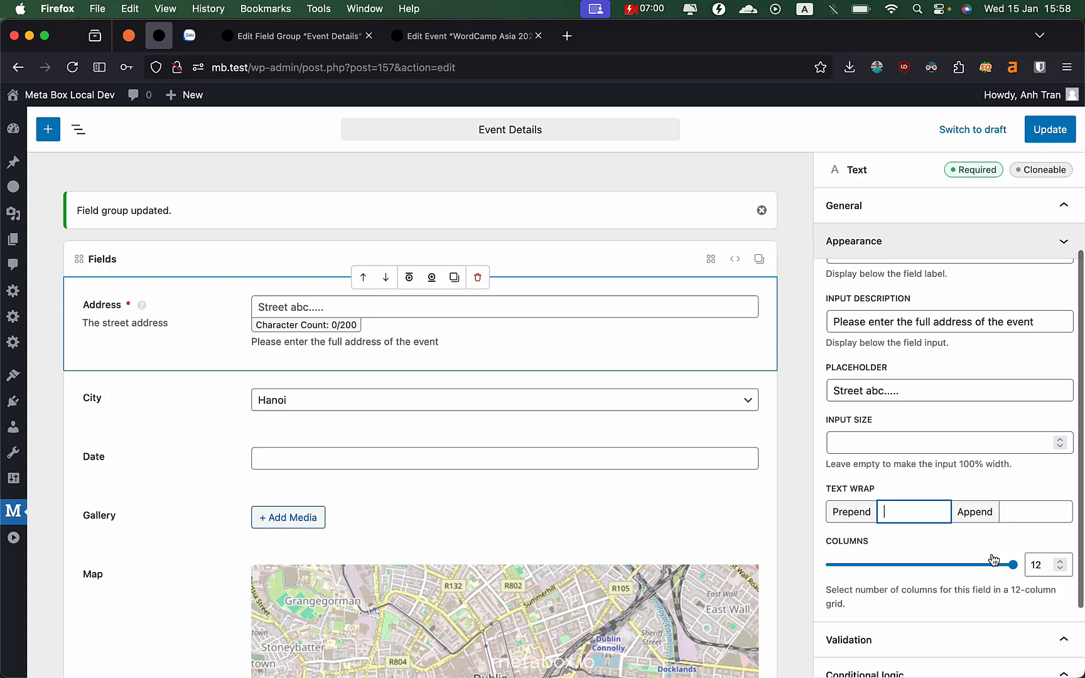
# Add London as a new first line above Hanoi in the City field's choices.
pyautogui.click(632, 415)
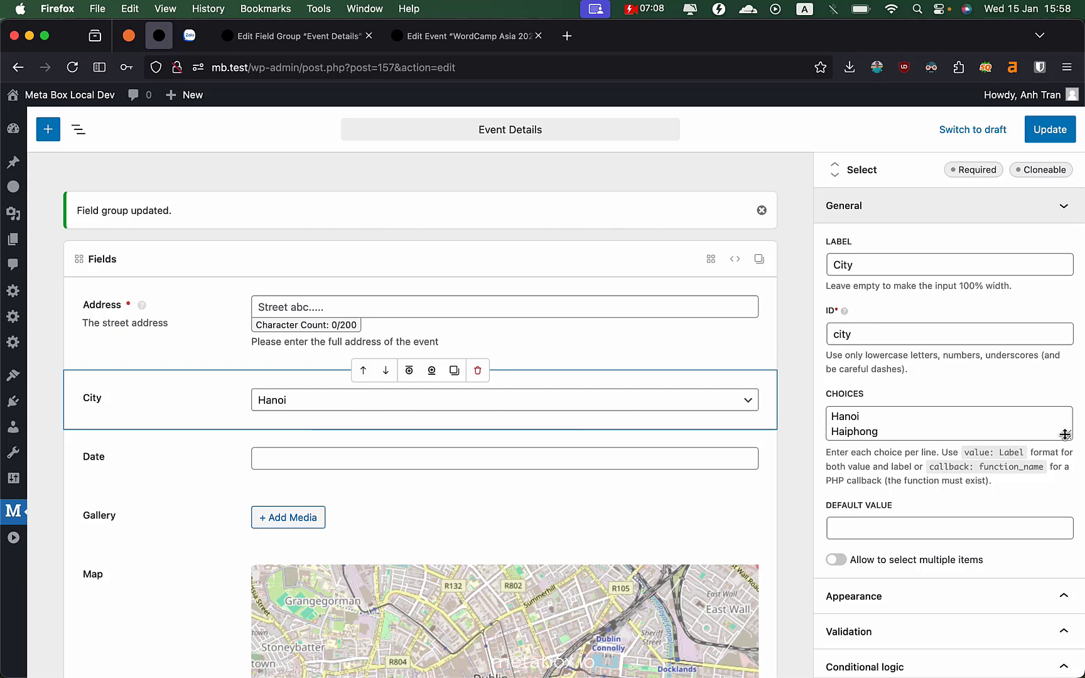
pyautogui.moveTo(1065, 434); pyautogui.dragTo(1064, 468)
pyautogui.click(898, 441)
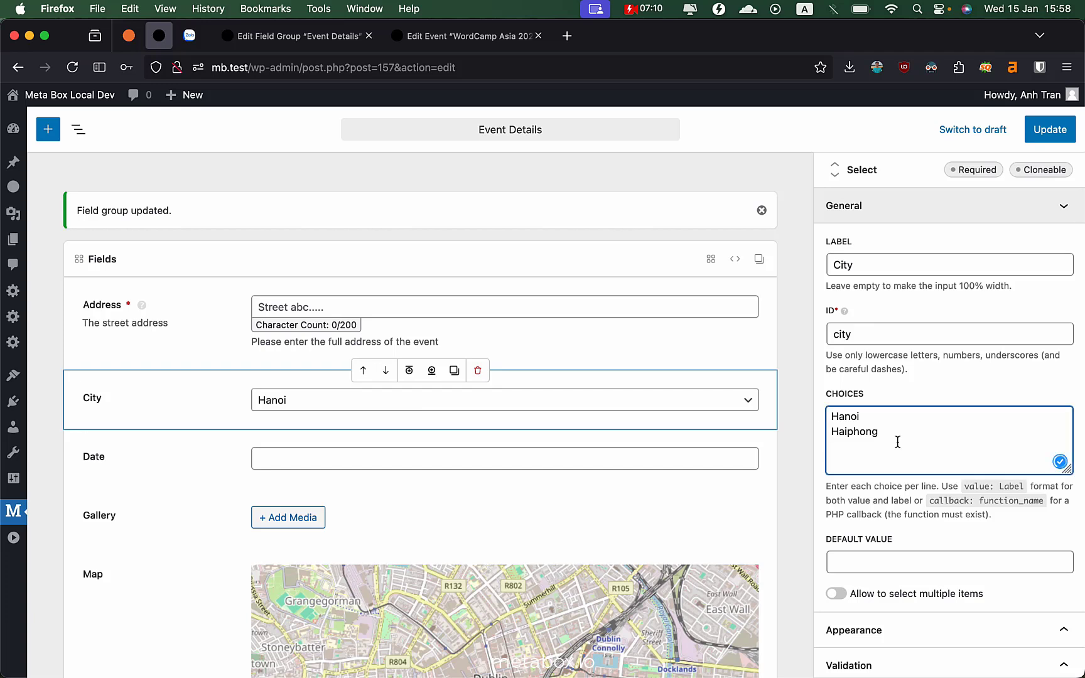
pyautogui.press('Up')
pyautogui.press('super+Left')
pyautogui.press('Return')
pyautogui.press('Up')
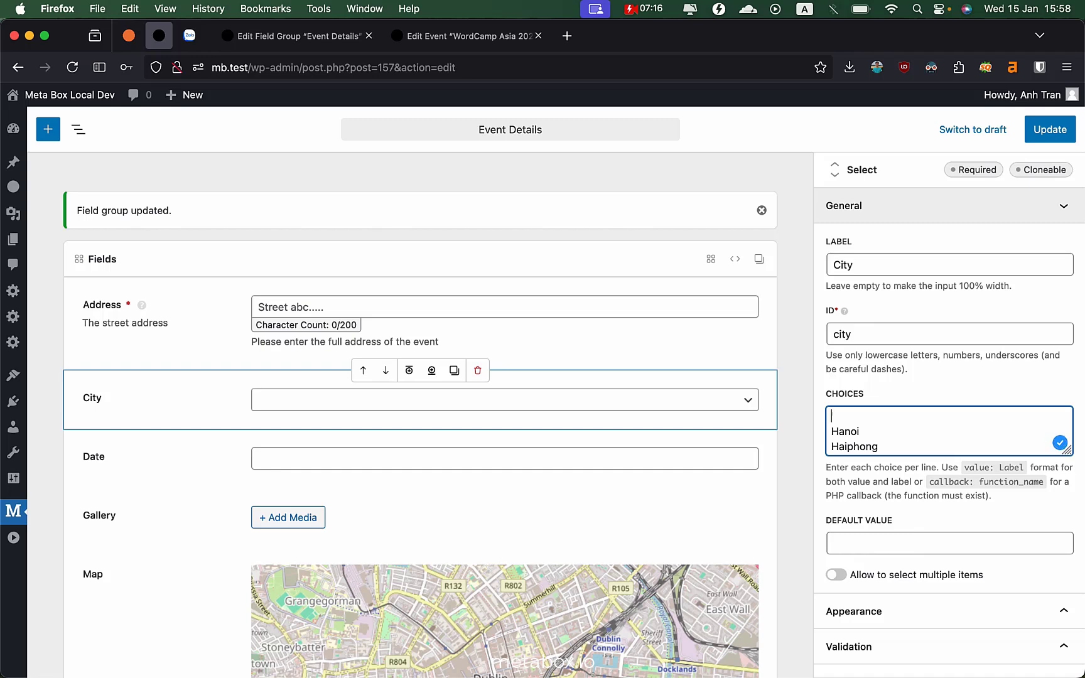
pyautogui.write('London')
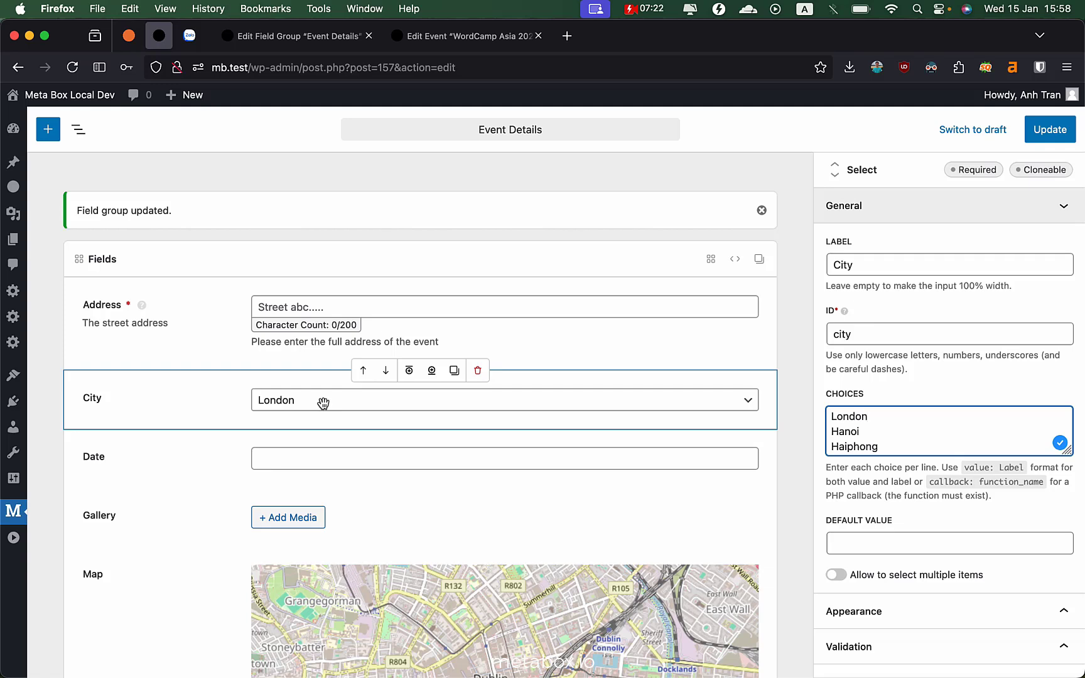
pyautogui.click(859, 555)
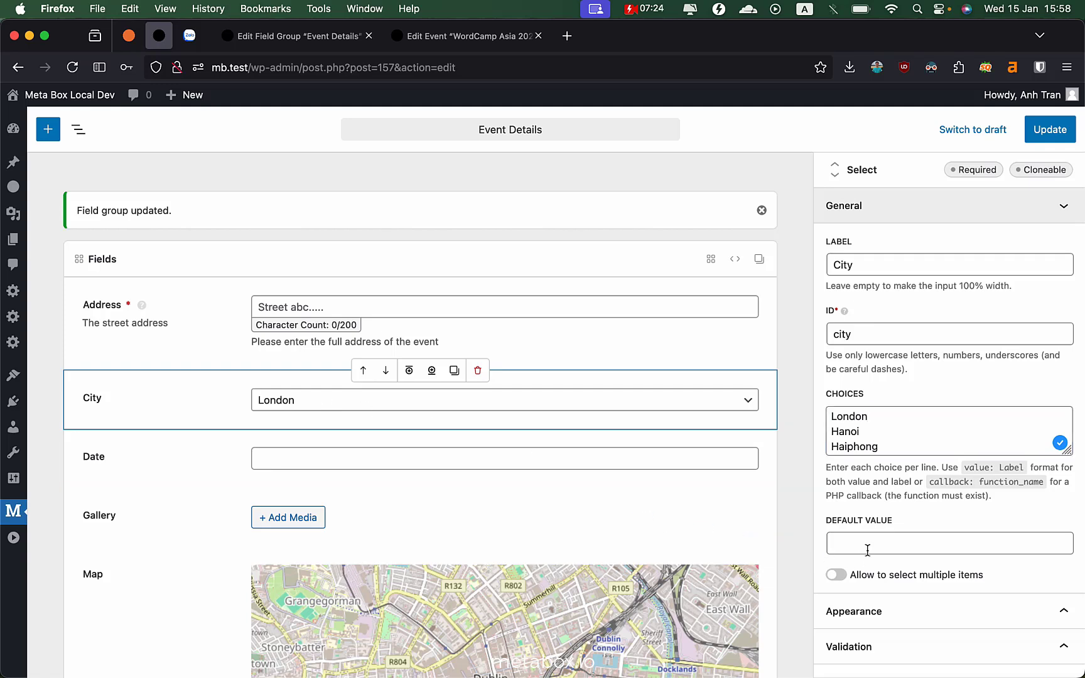
# Set the City field's placeholder to 'Please select a city'.
pyautogui.click(872, 611)
pyautogui.click(897, 446)
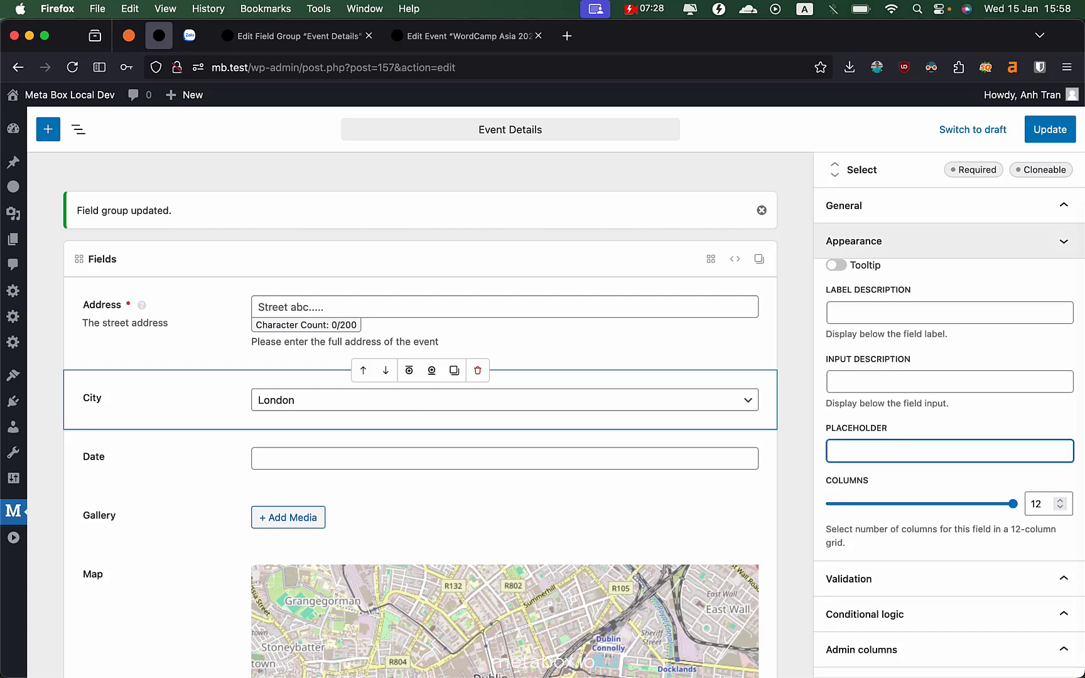
pyautogui.write('Please select a city')
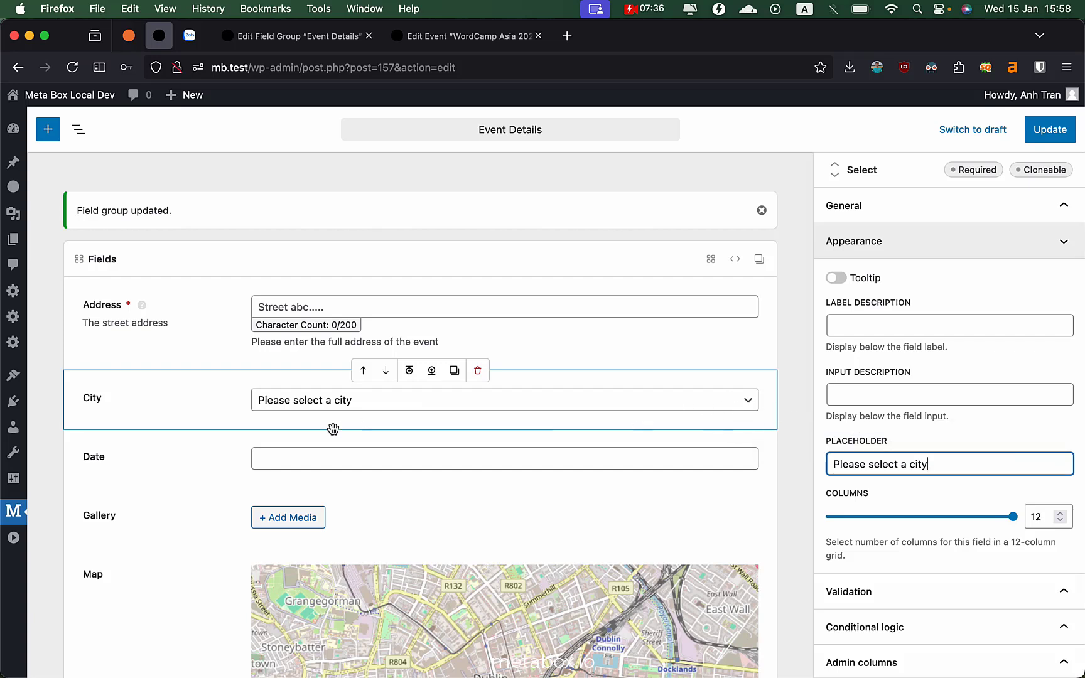
# Add a Select Advanced field below City.
pyautogui.click(218, 409)
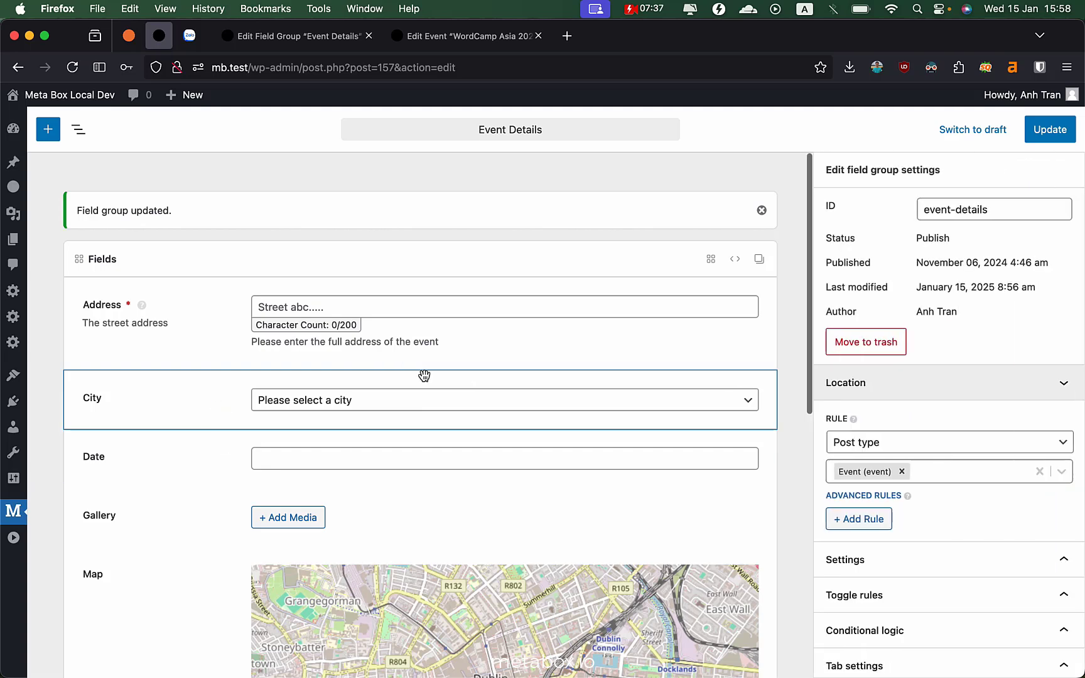
pyautogui.click(169, 407)
pyautogui.click(433, 371)
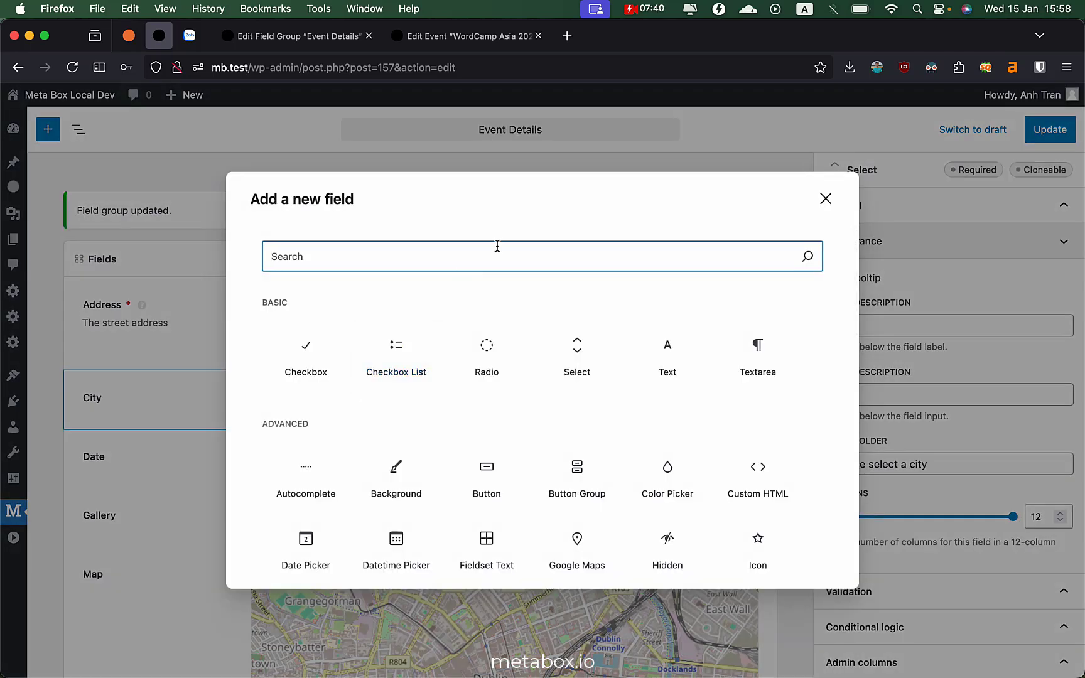
pyautogui.write('selec')
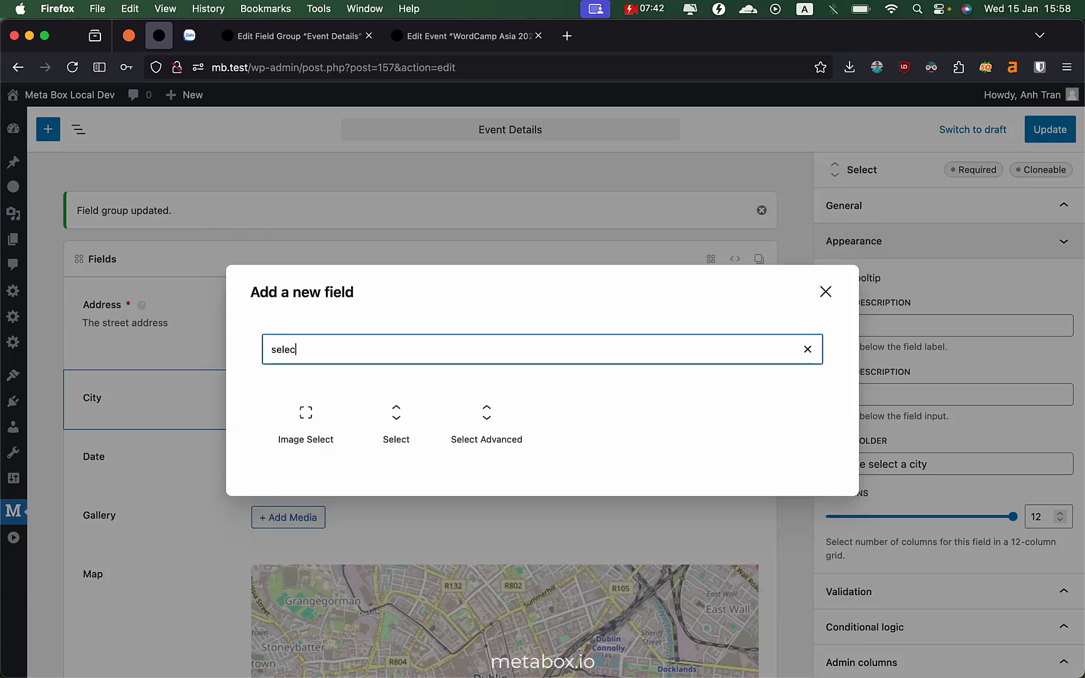
pyautogui.click(480, 417)
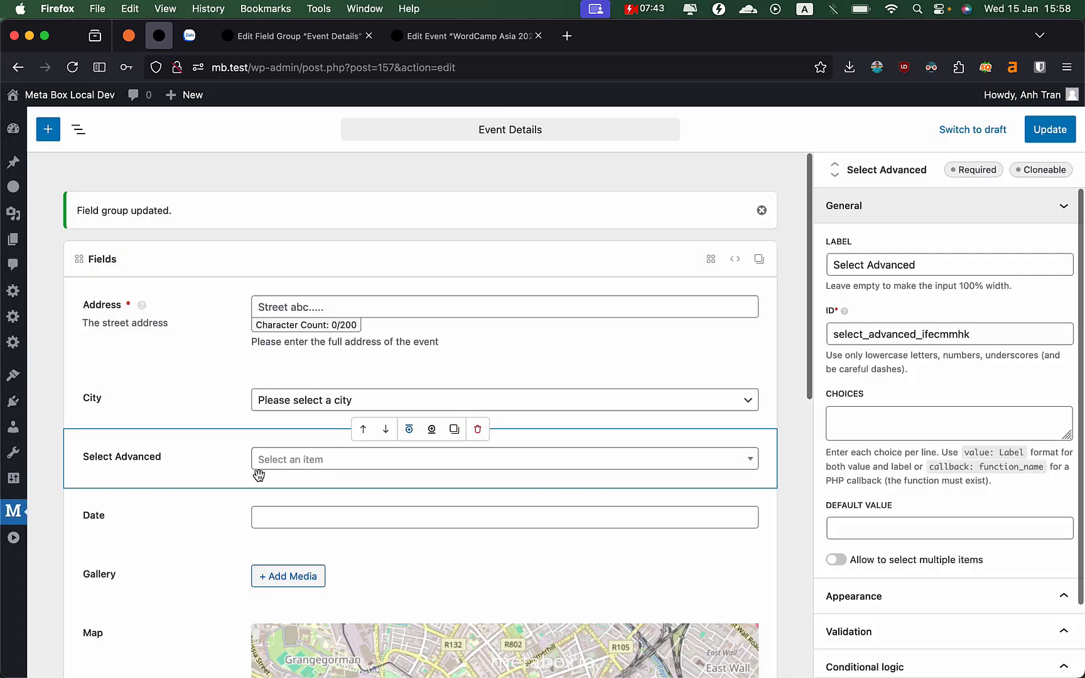
# Enter ABC and DEF as the Select Advanced field's choices.
pyautogui.click(211, 466)
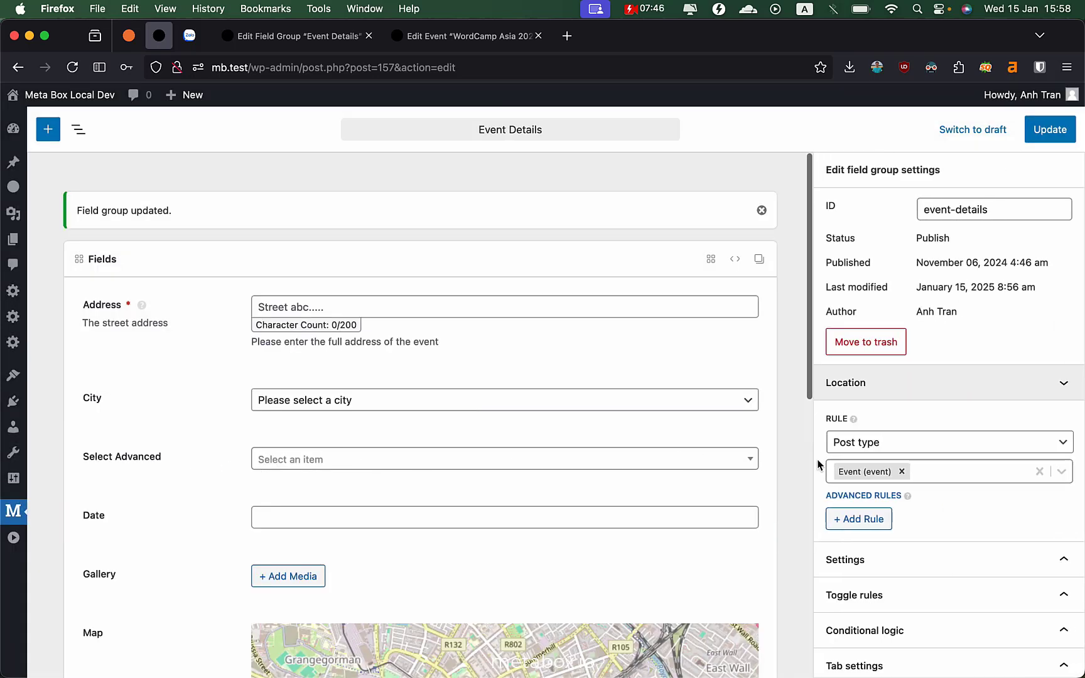
pyautogui.click(617, 447)
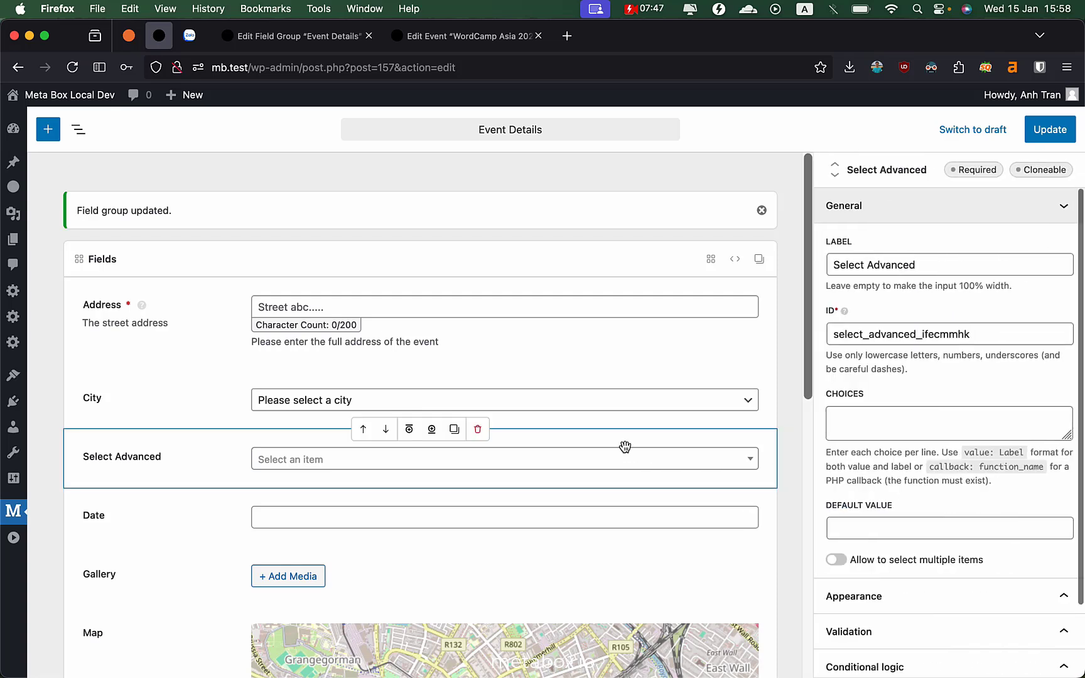
pyautogui.click(900, 417)
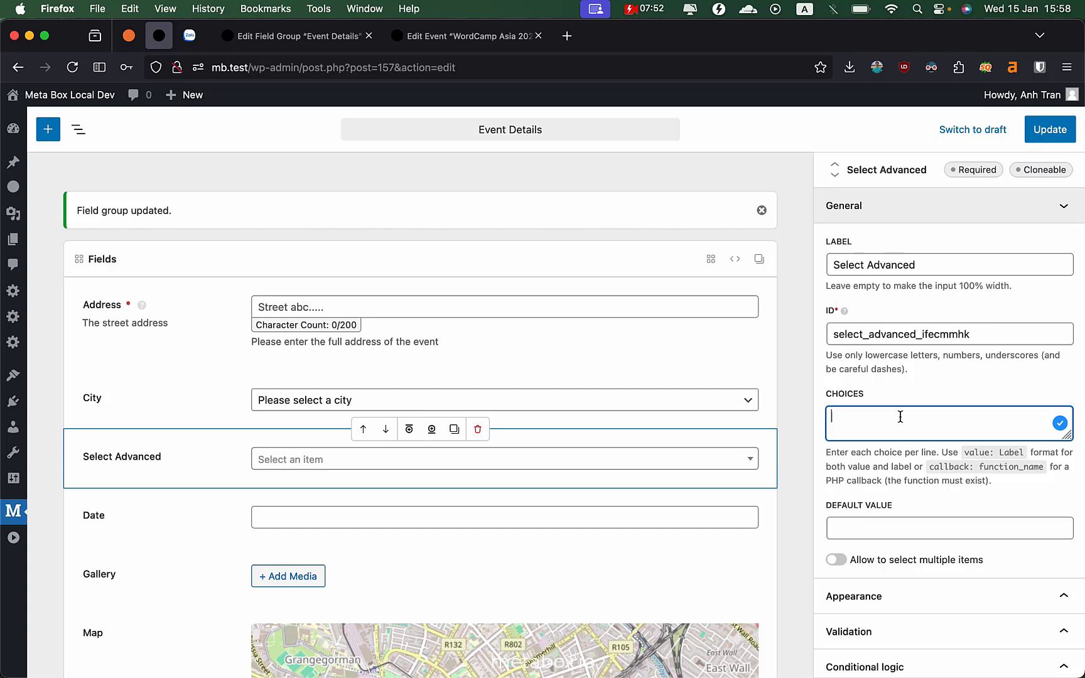
pyautogui.write('ABC')
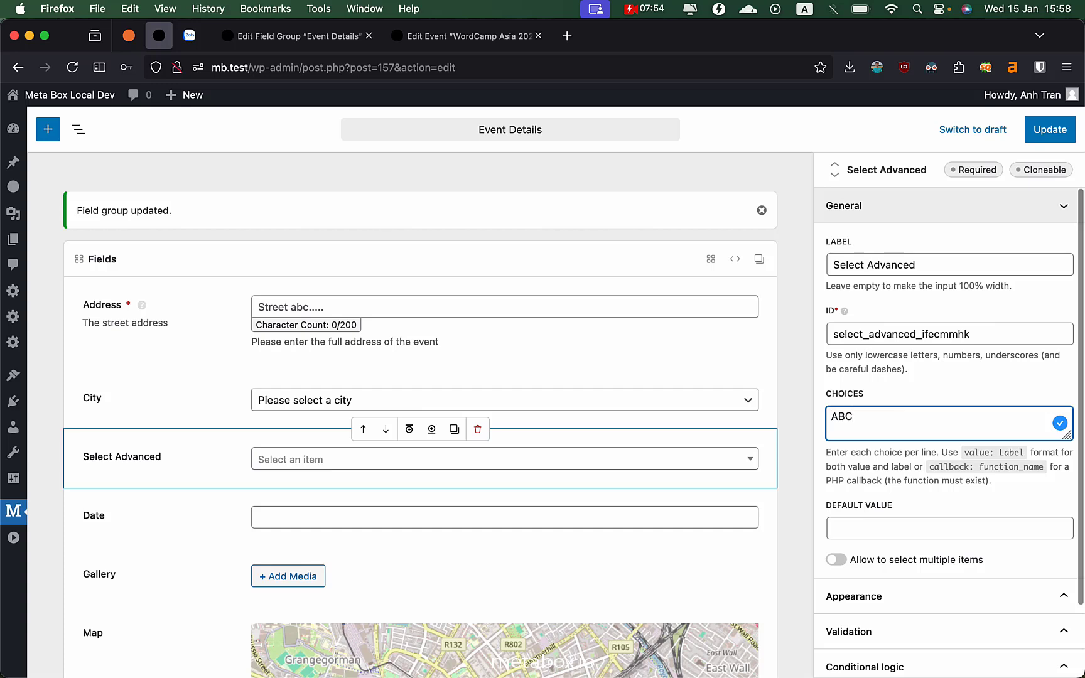
pyautogui.press('Return')
pyautogui.write('DEF')
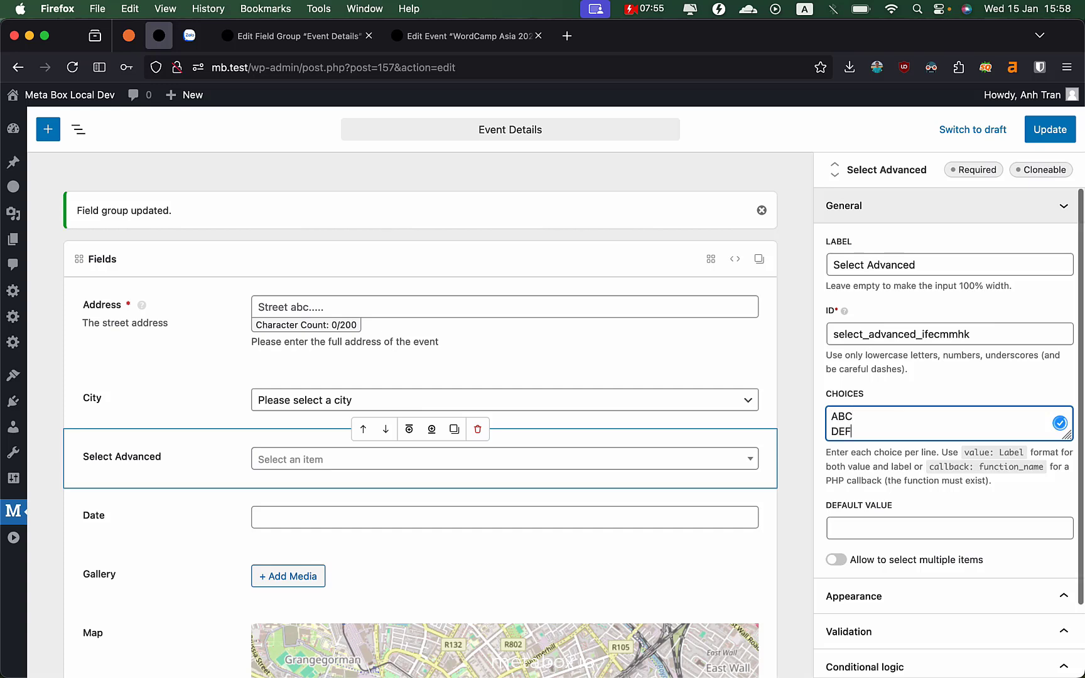
pyautogui.click(896, 564)
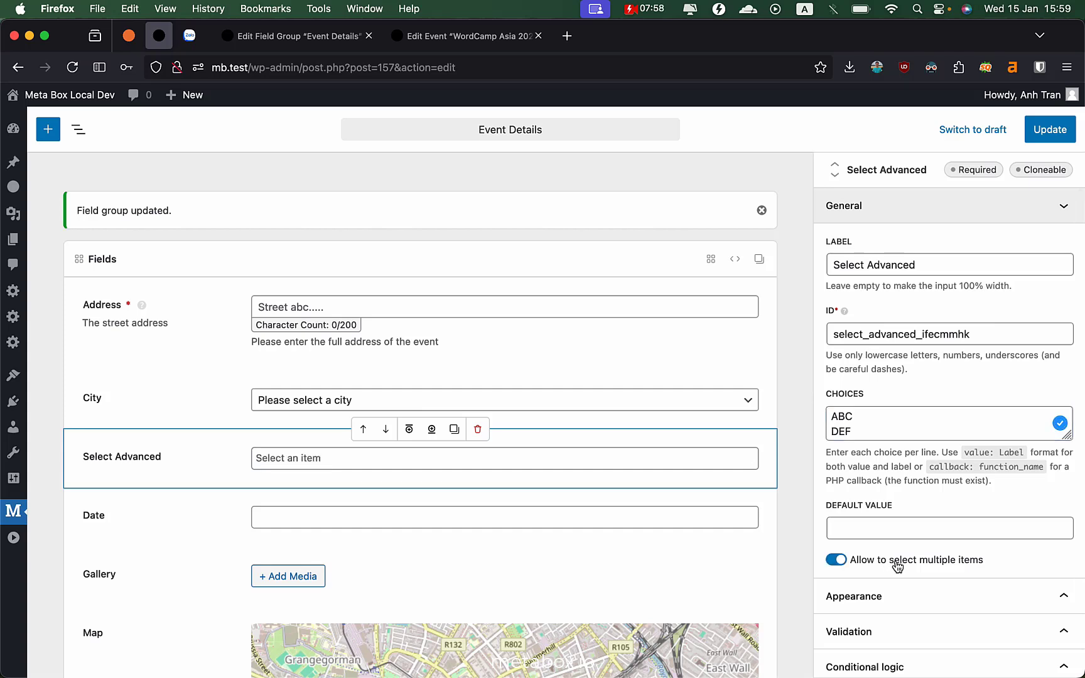
# Set the placeholder 'Please select an item' and enable the Toggle All button.
pyautogui.click(888, 596)
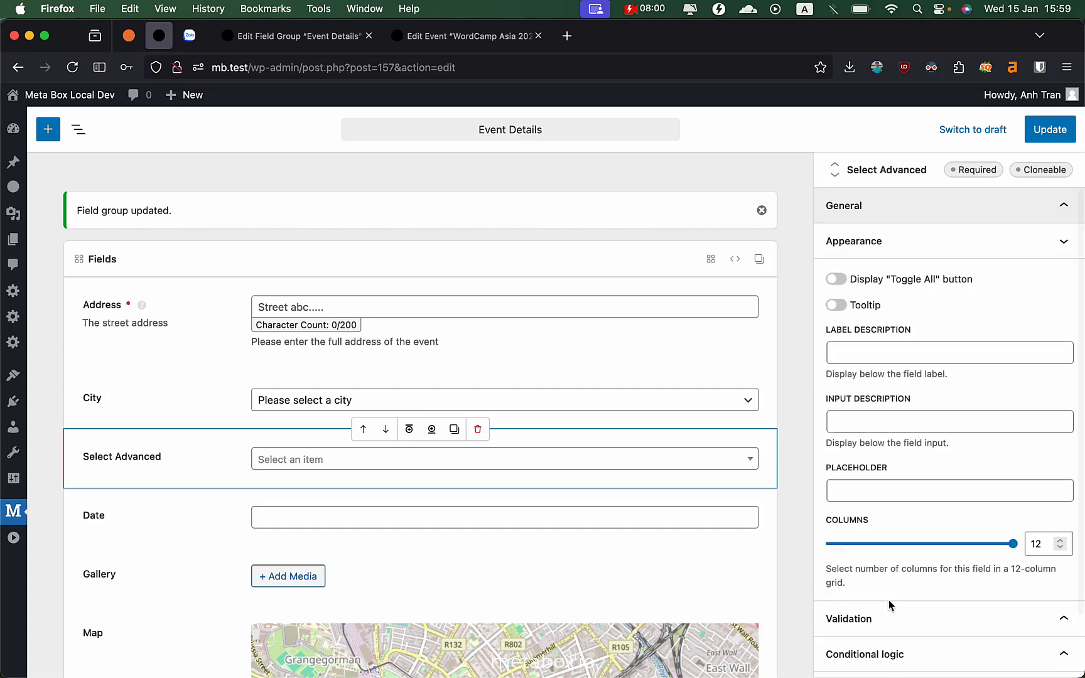
pyautogui.click(887, 488)
pyautogui.write('Pl')
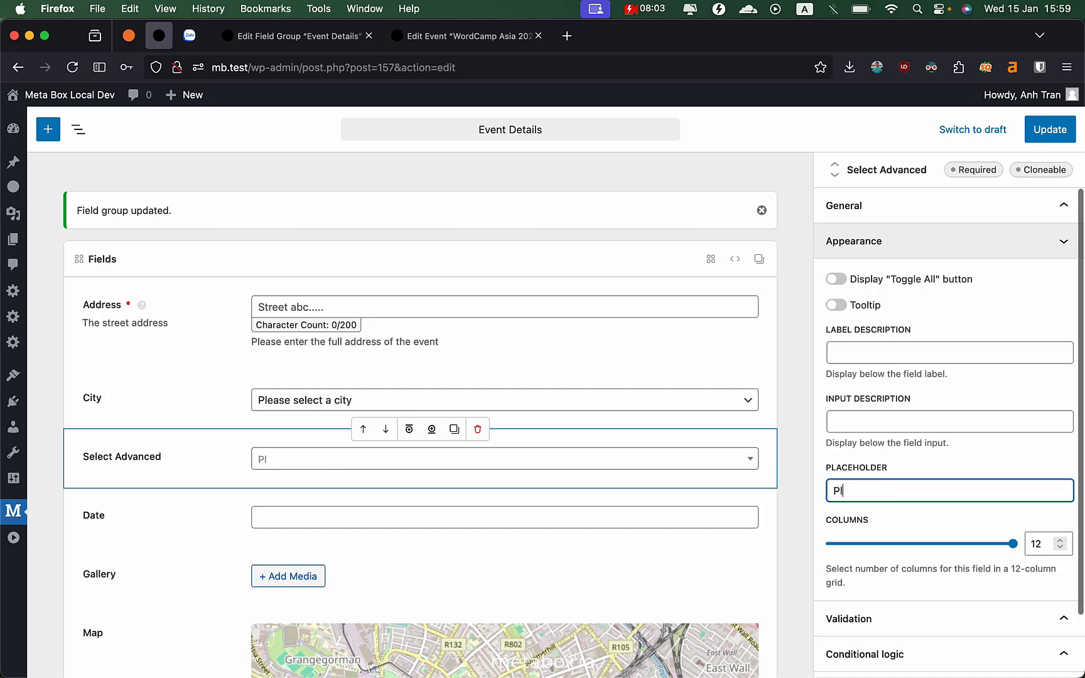
pyautogui.write('ease select an item')
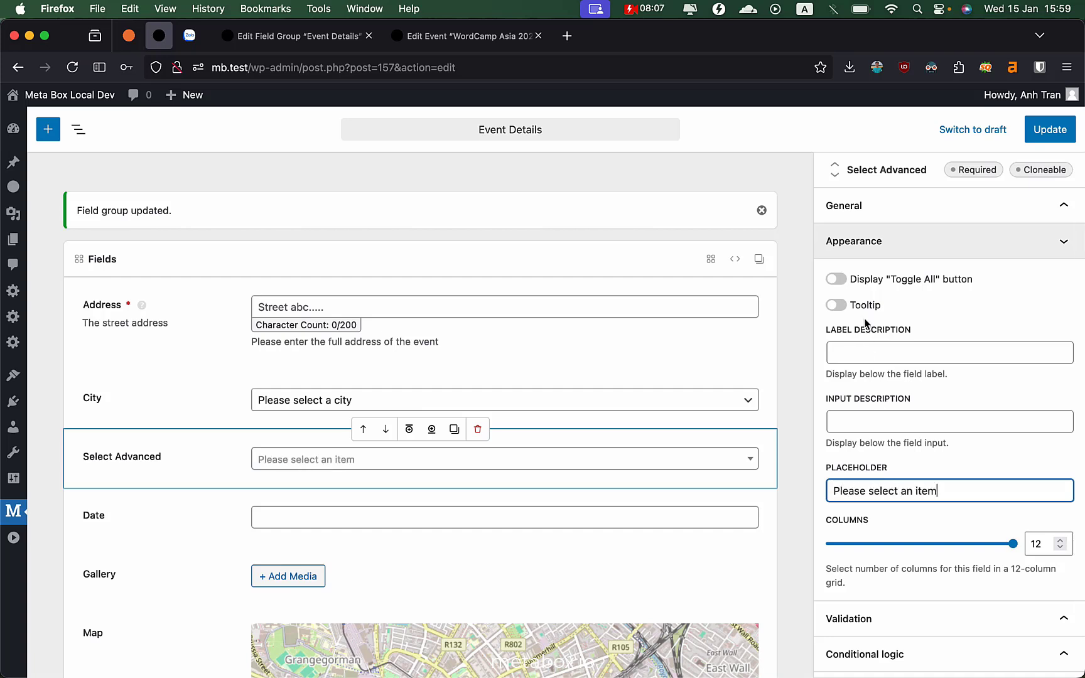
pyautogui.click(837, 280)
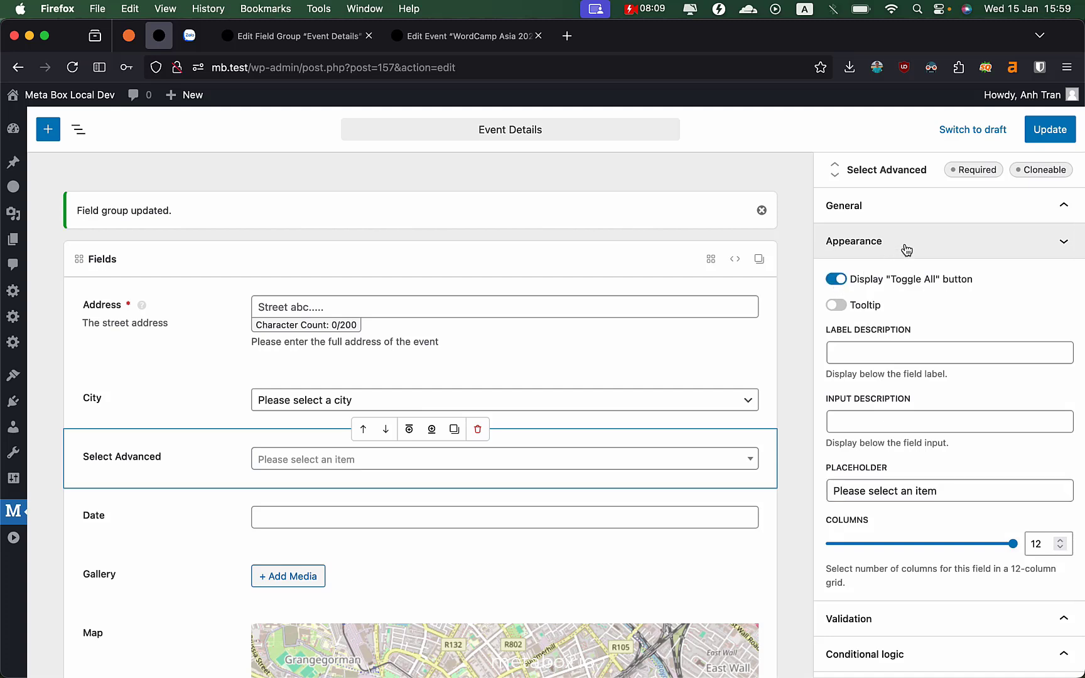
pyautogui.click(890, 214)
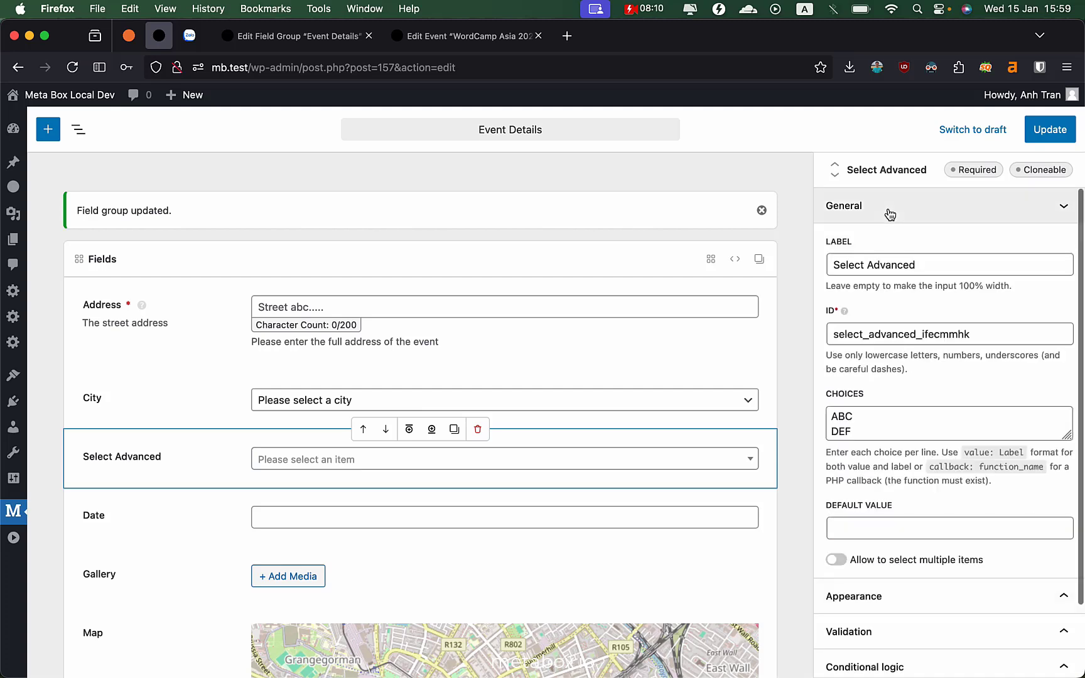
# Switch on 'Allow to select multiple items' for the Select Advanced field.
pyautogui.click(878, 562)
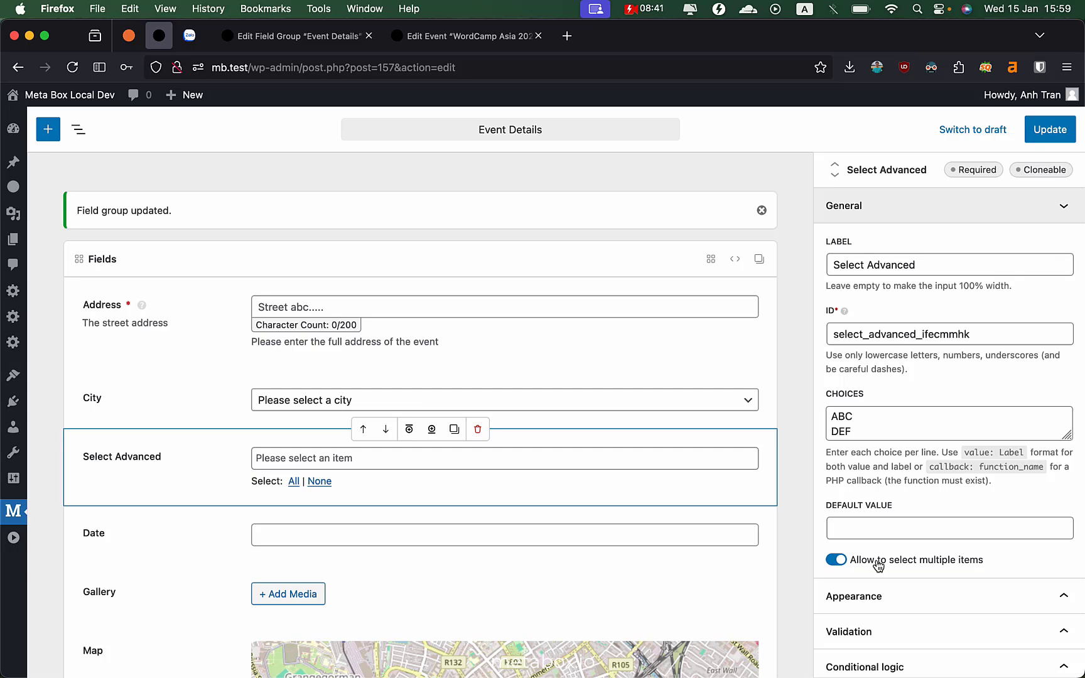
pyautogui.scroll(-3, 878, 566)
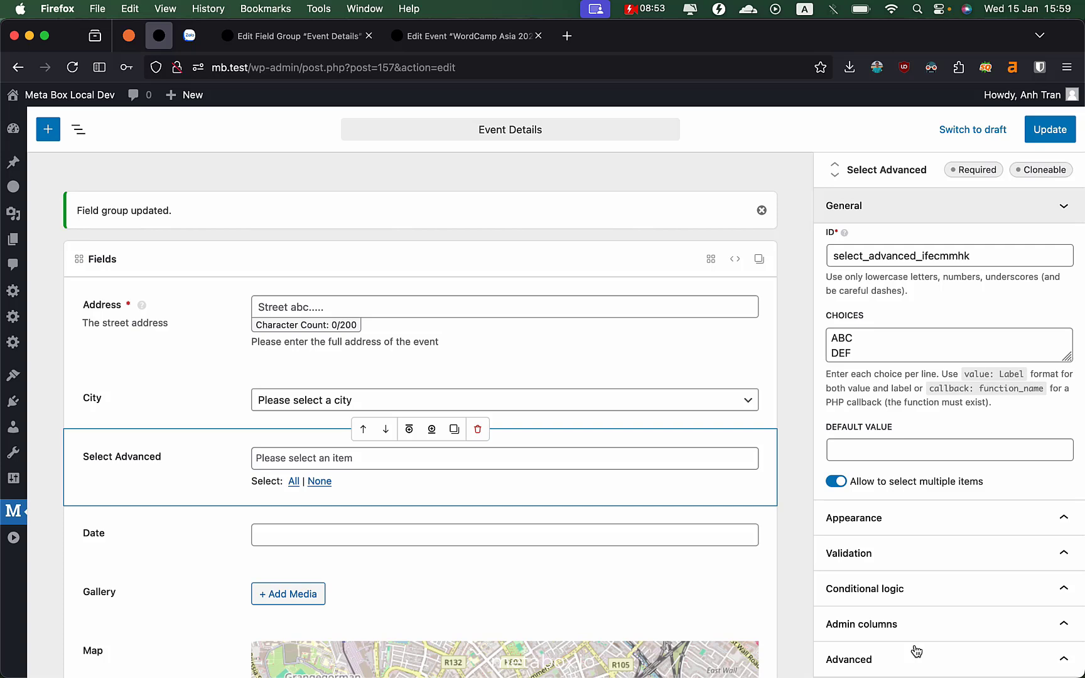
# Add a blank conditional logic rule to Select Advanced, ready for a field ID.
pyautogui.click(950, 591)
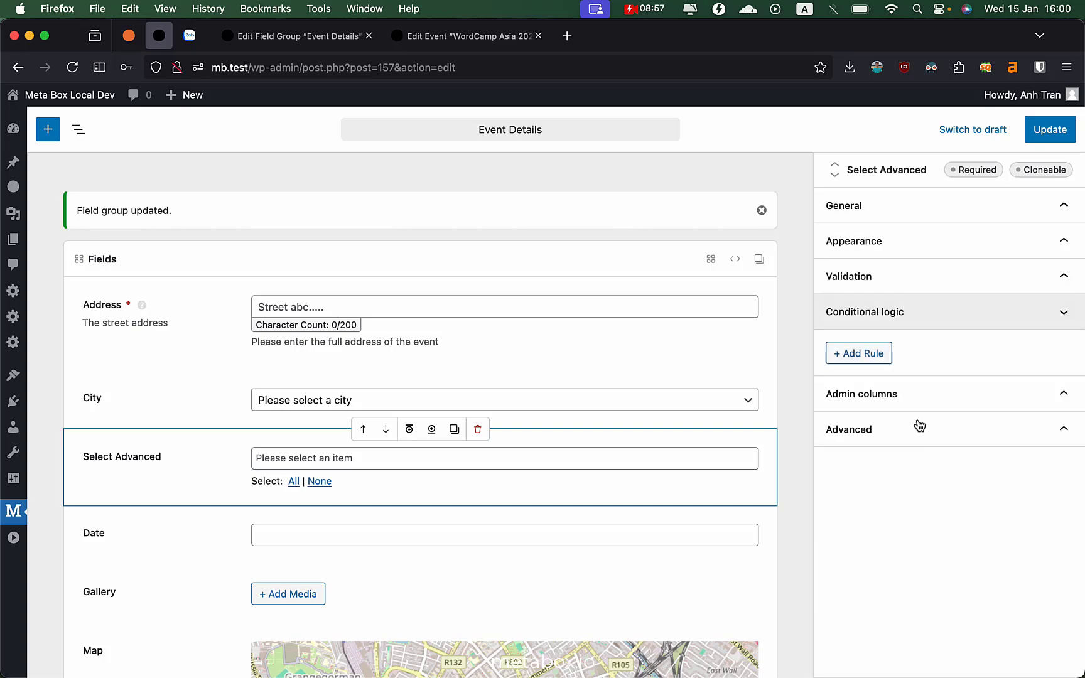
pyautogui.click(870, 355)
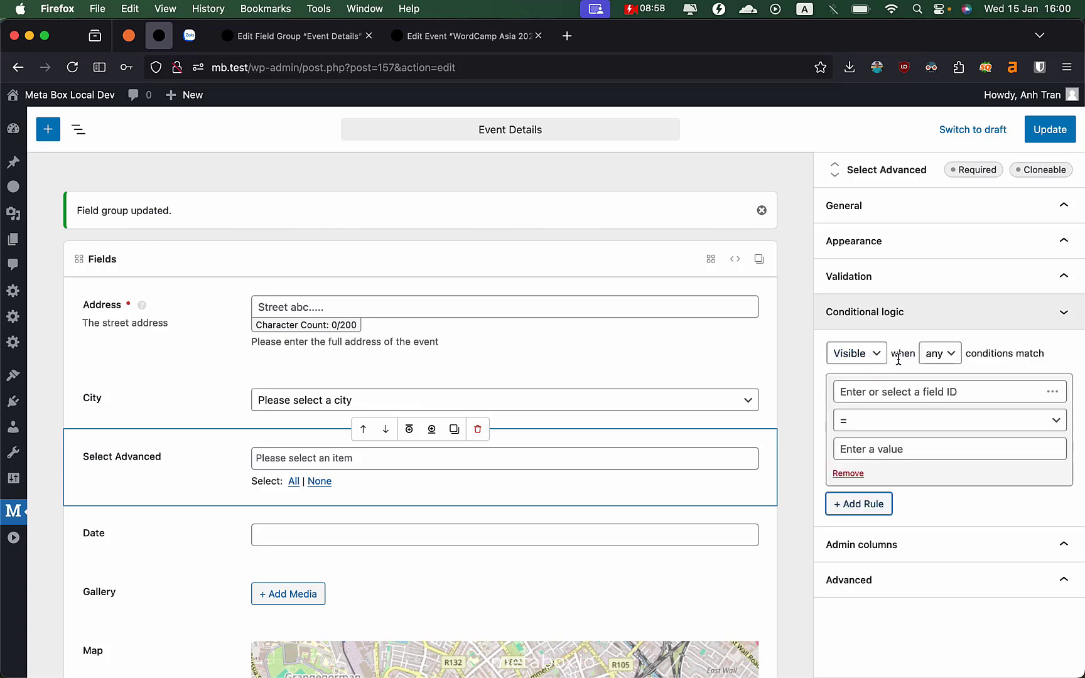
pyautogui.click(922, 395)
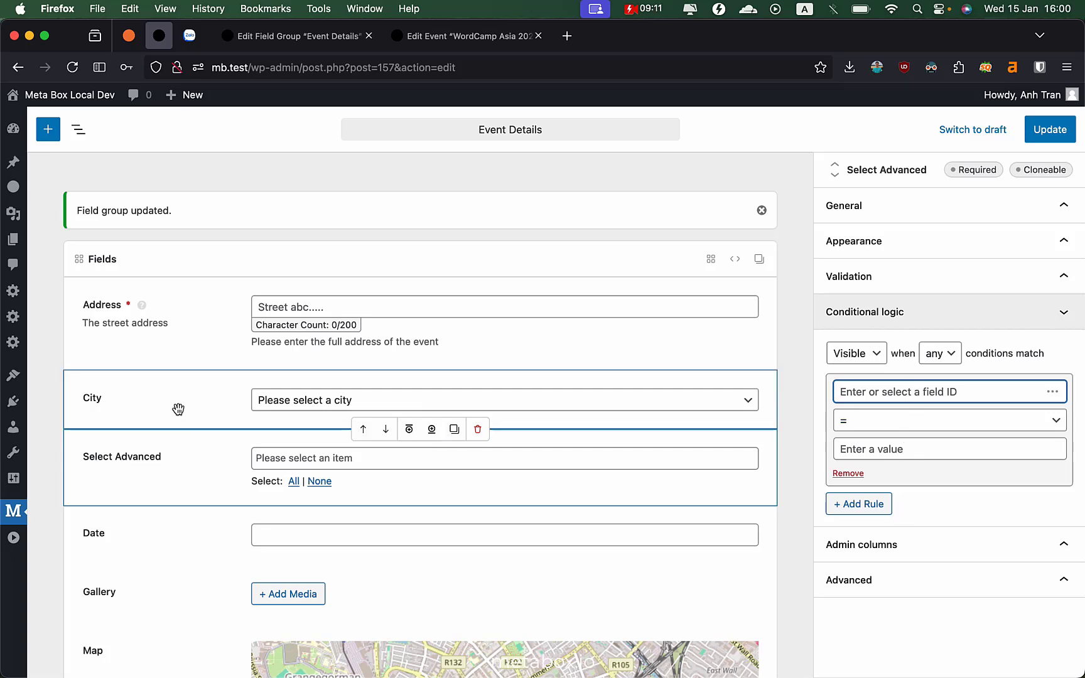
# Compare the Address and City fields against their settings in the old field group editor.
pyautogui.click(192, 347)
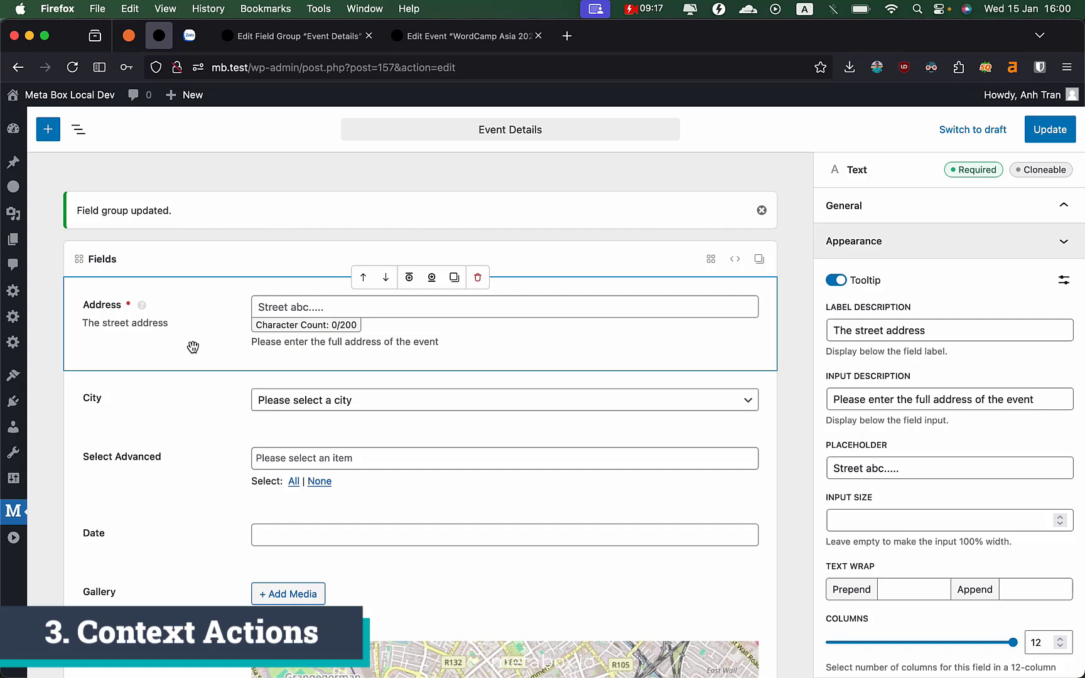
pyautogui.click(201, 401)
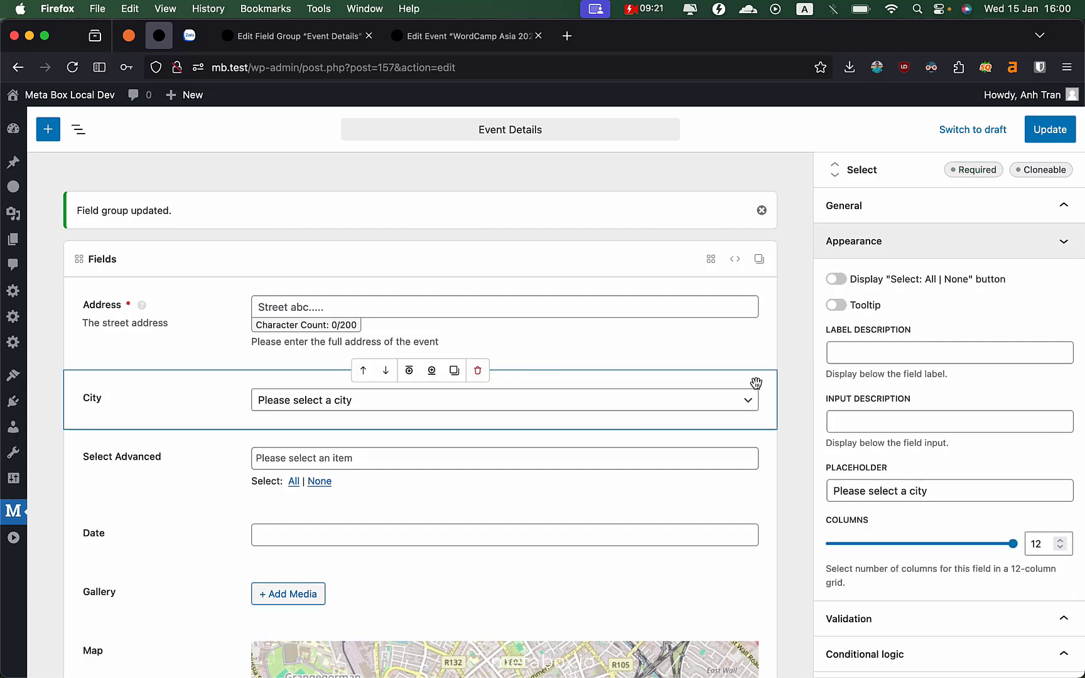
pyautogui.click(311, 39)
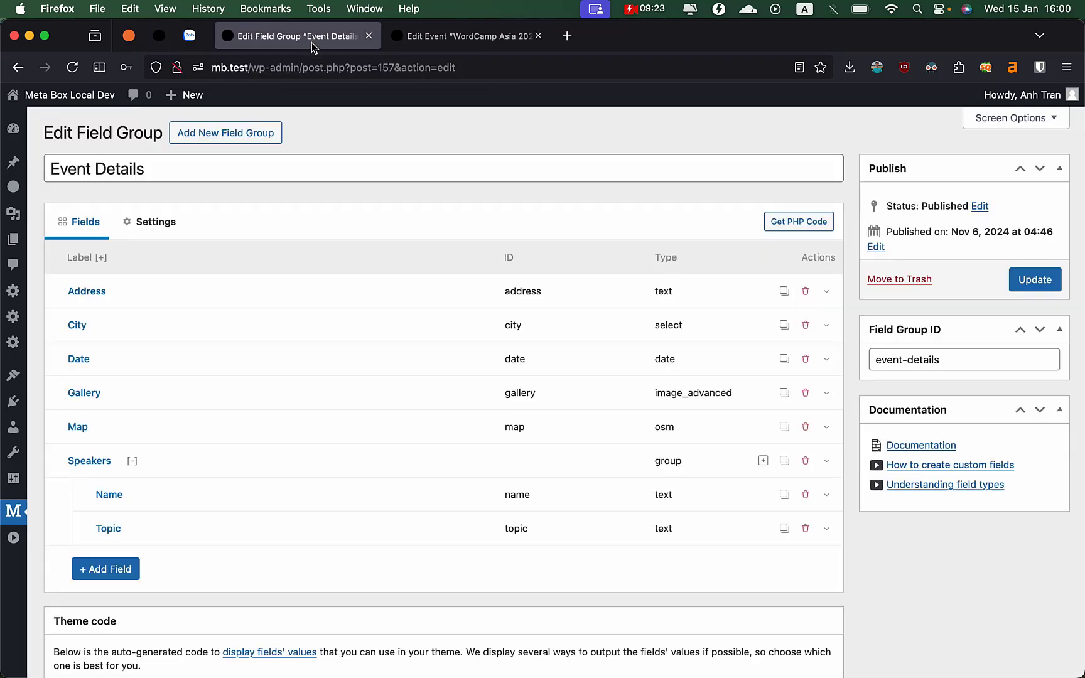
pyautogui.click(826, 293)
pyautogui.click(827, 294)
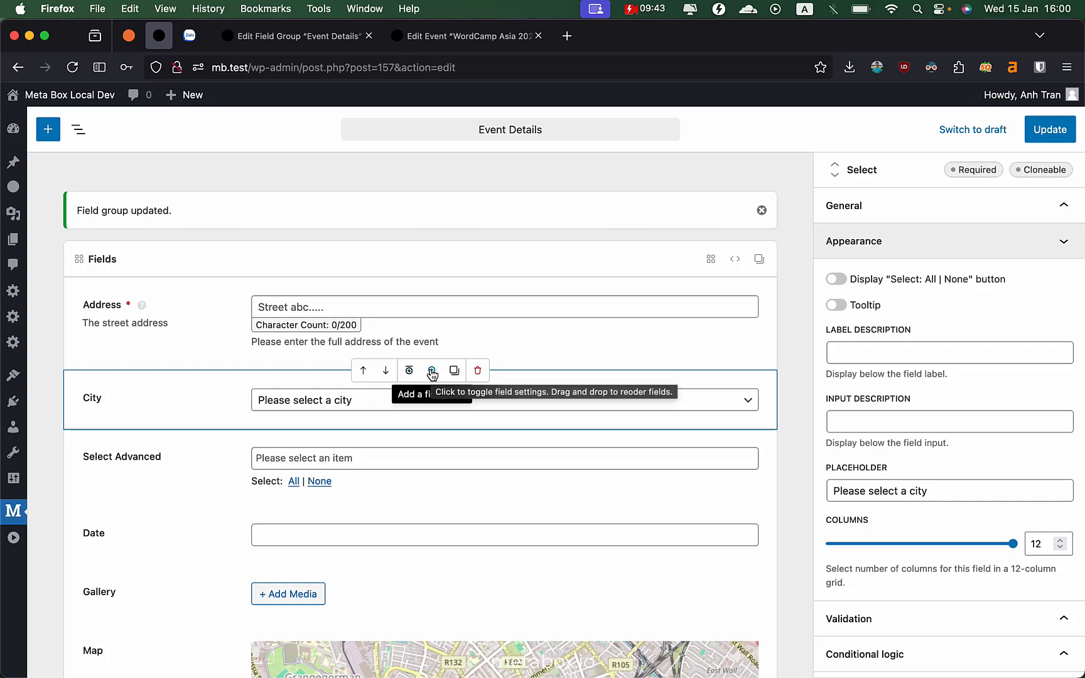
# Add a Checkbox List field before City with choices One, Two and Three.
pyautogui.click(409, 372)
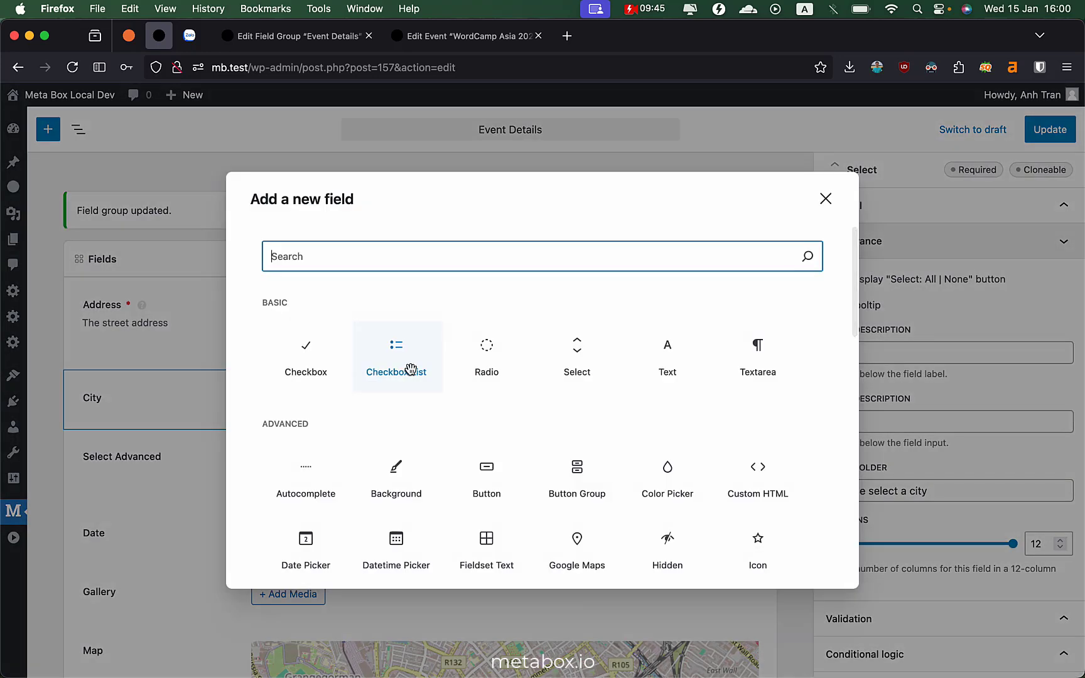
pyautogui.click(398, 349)
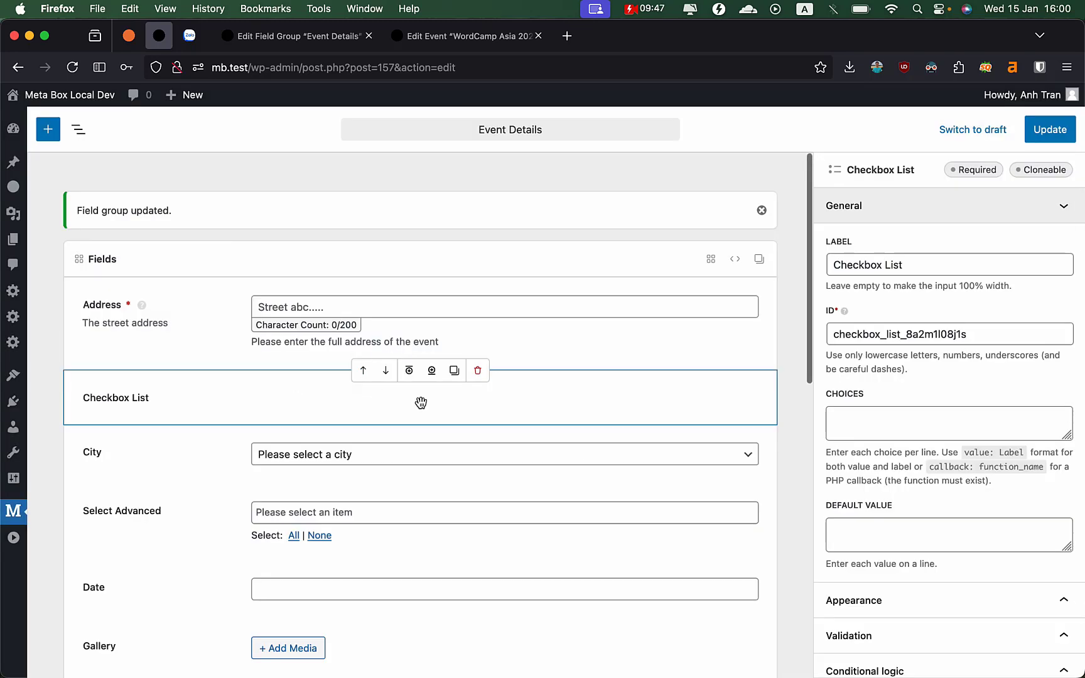
pyautogui.click(910, 422)
pyautogui.write('One')
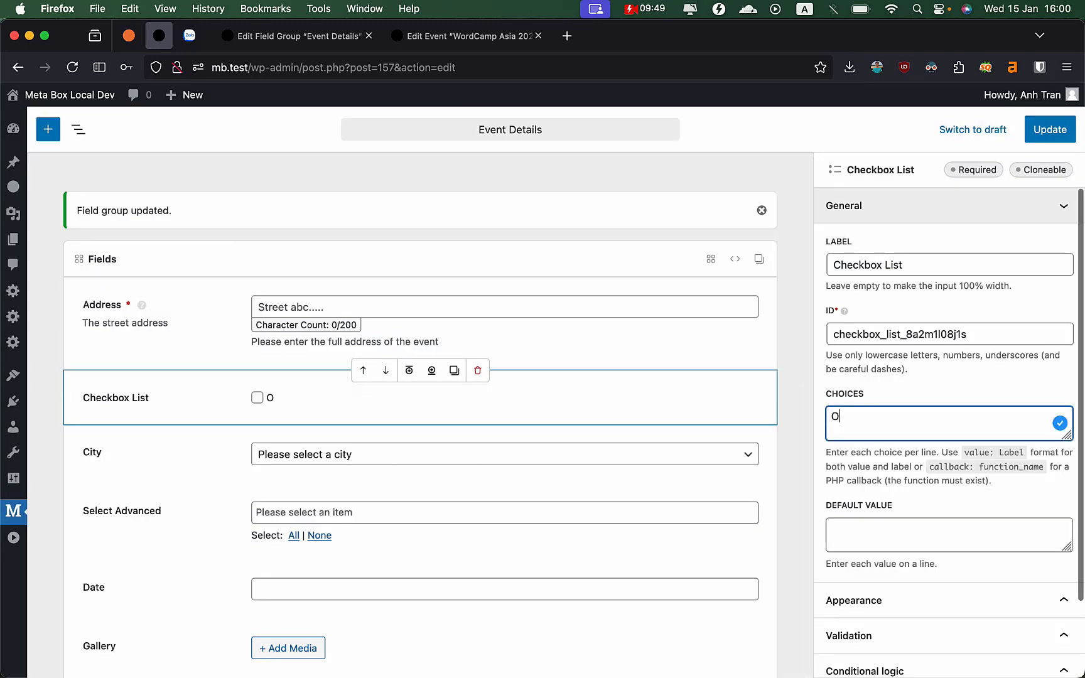
pyautogui.press('Return')
pyautogui.write('Two')
pyautogui.press('Return')
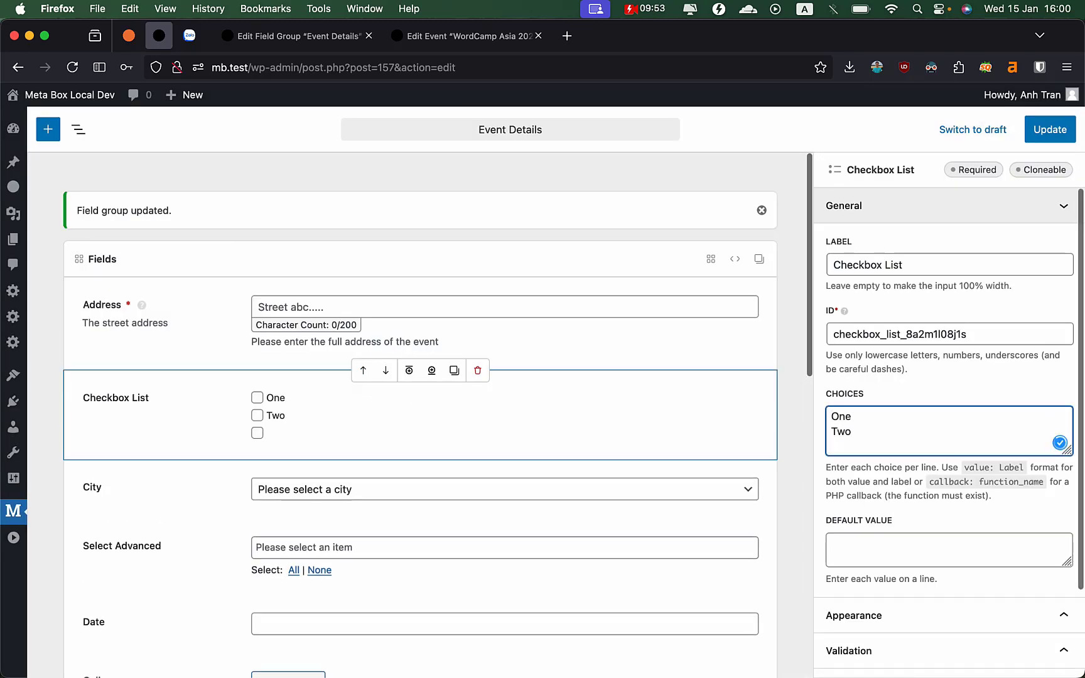
pyautogui.write('Three')
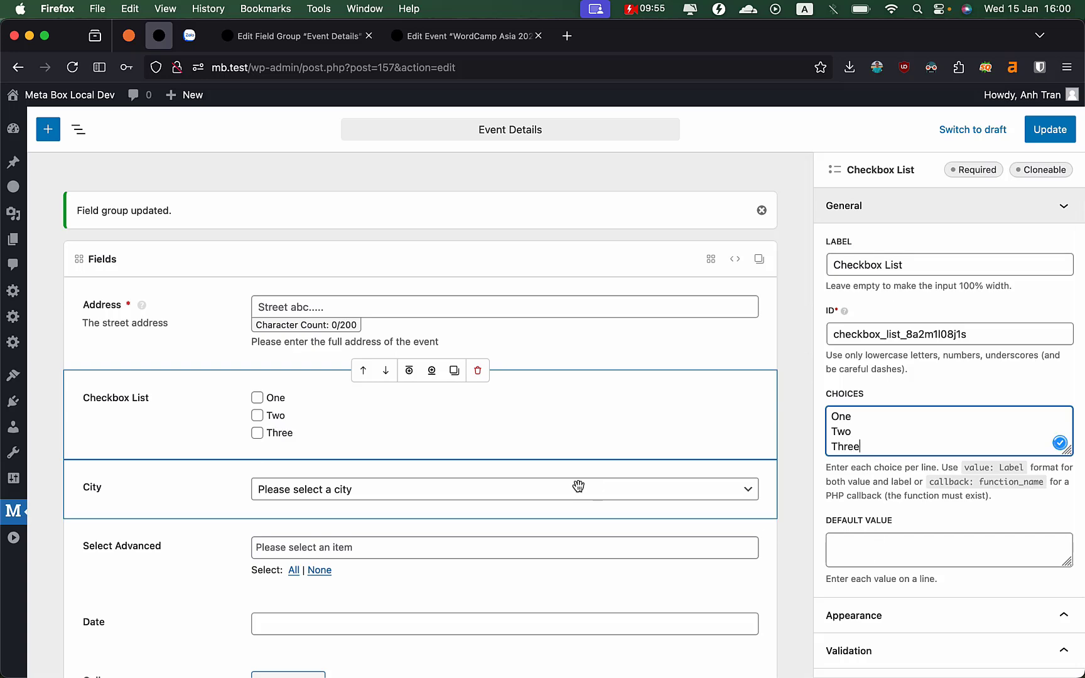
# Add a Radio field below the Checkbox List with choices One and Two.
pyautogui.click(431, 371)
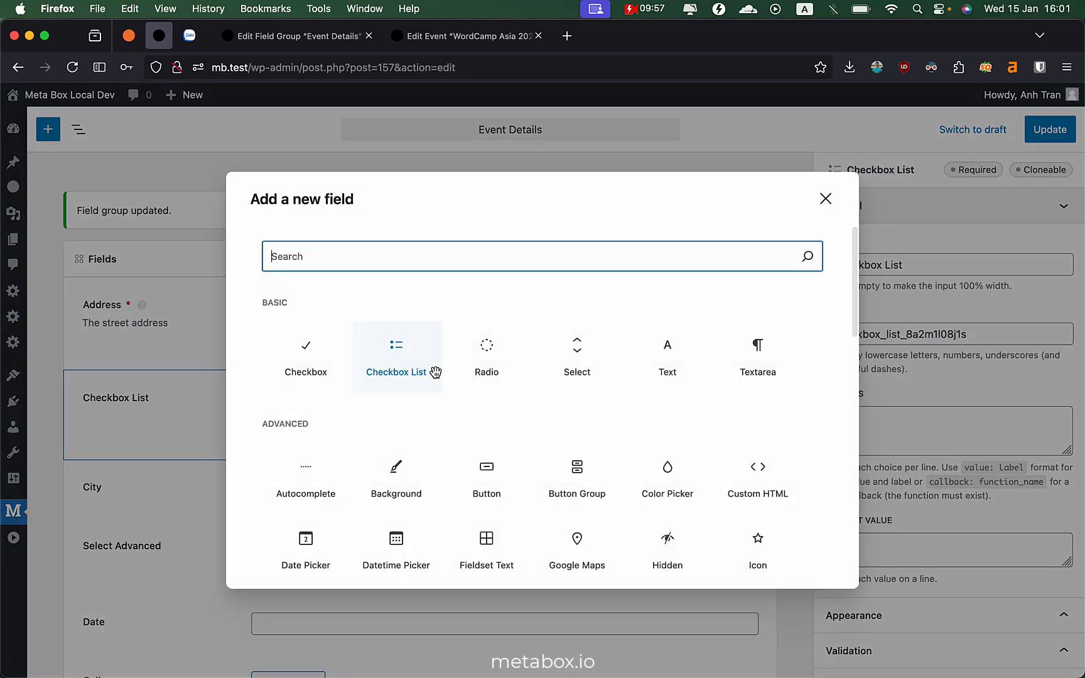
pyautogui.click(482, 371)
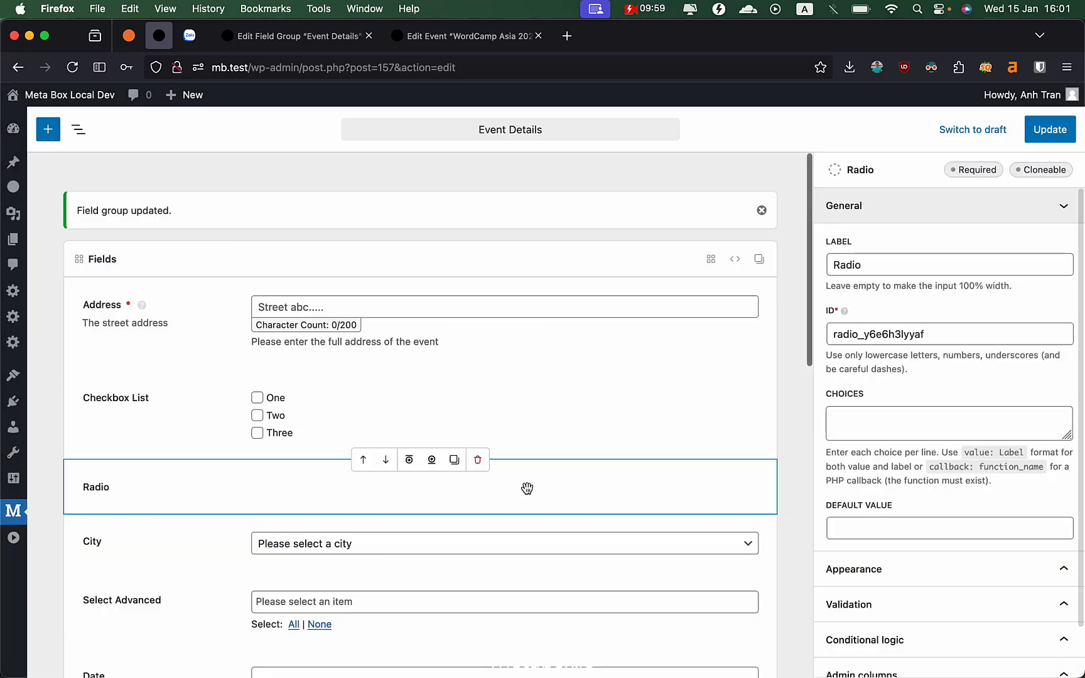
pyautogui.click(860, 429)
pyautogui.write('One')
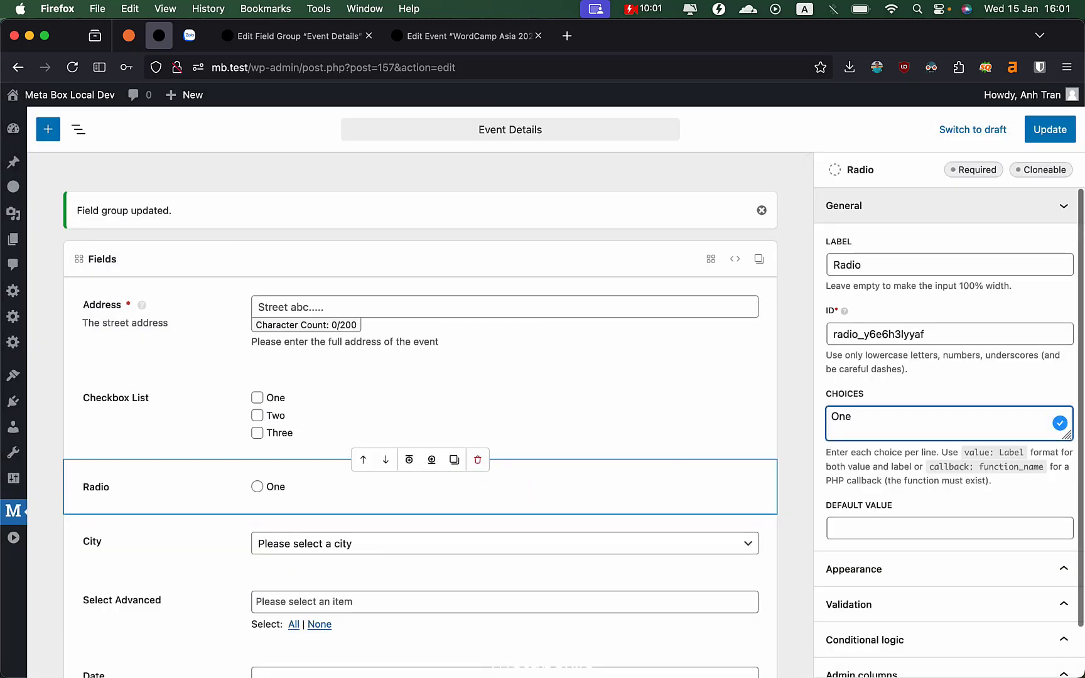
pyautogui.press('Return')
pyautogui.write('Two')
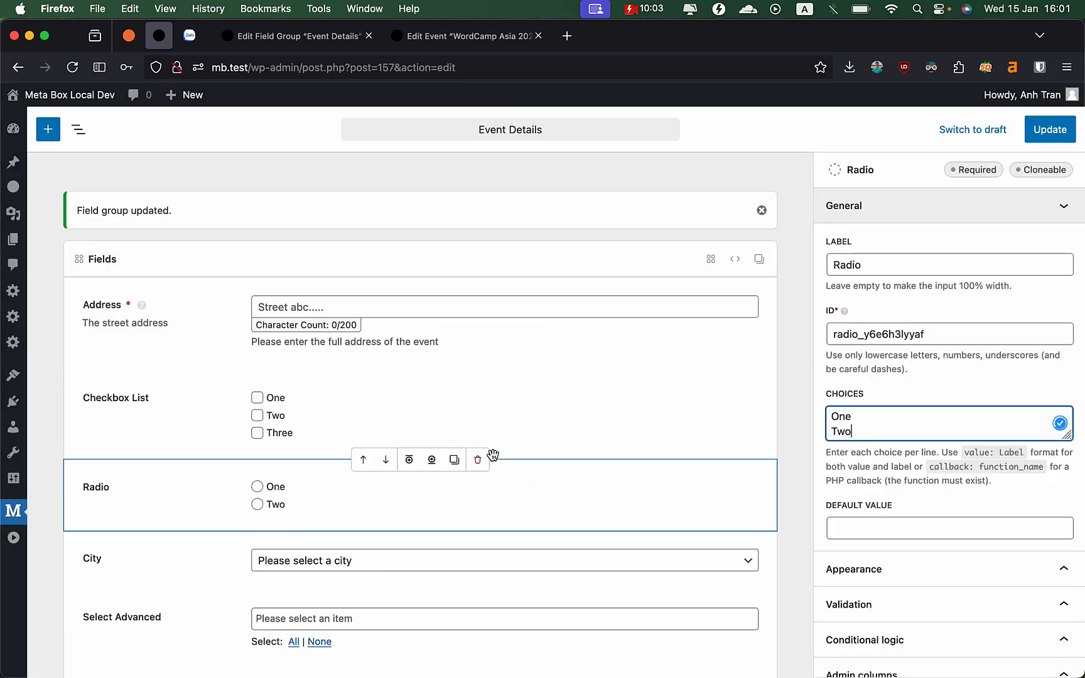
# Duplicate the Radio field and move Radio (Copy) above the original Radio.
pyautogui.click(453, 459)
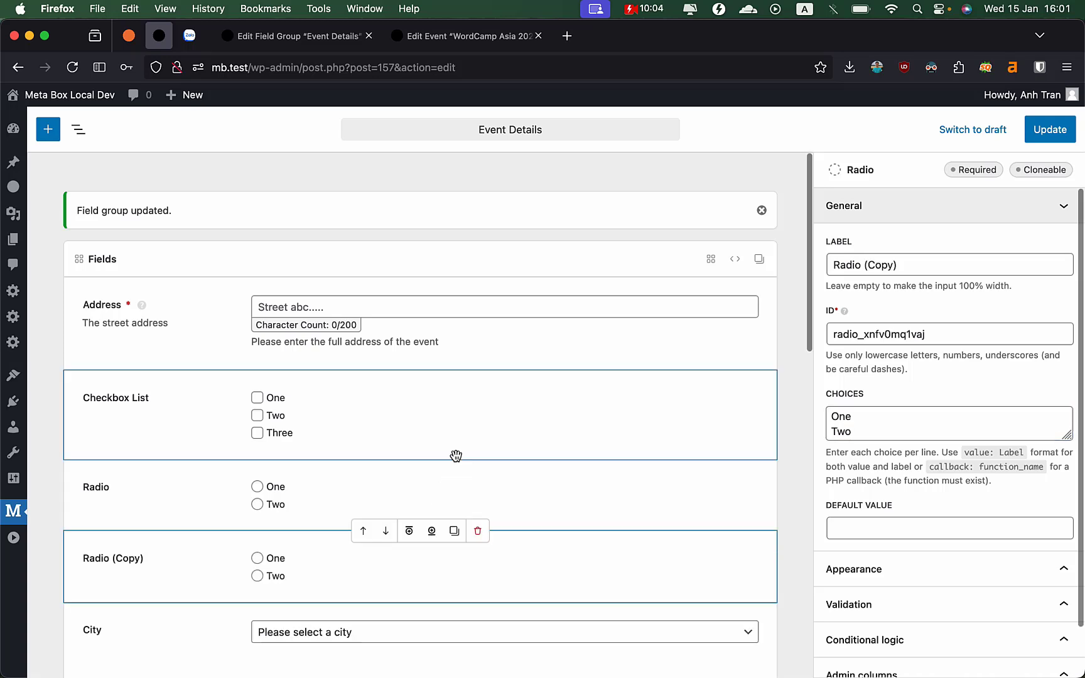
pyautogui.click(363, 531)
pyautogui.click(386, 463)
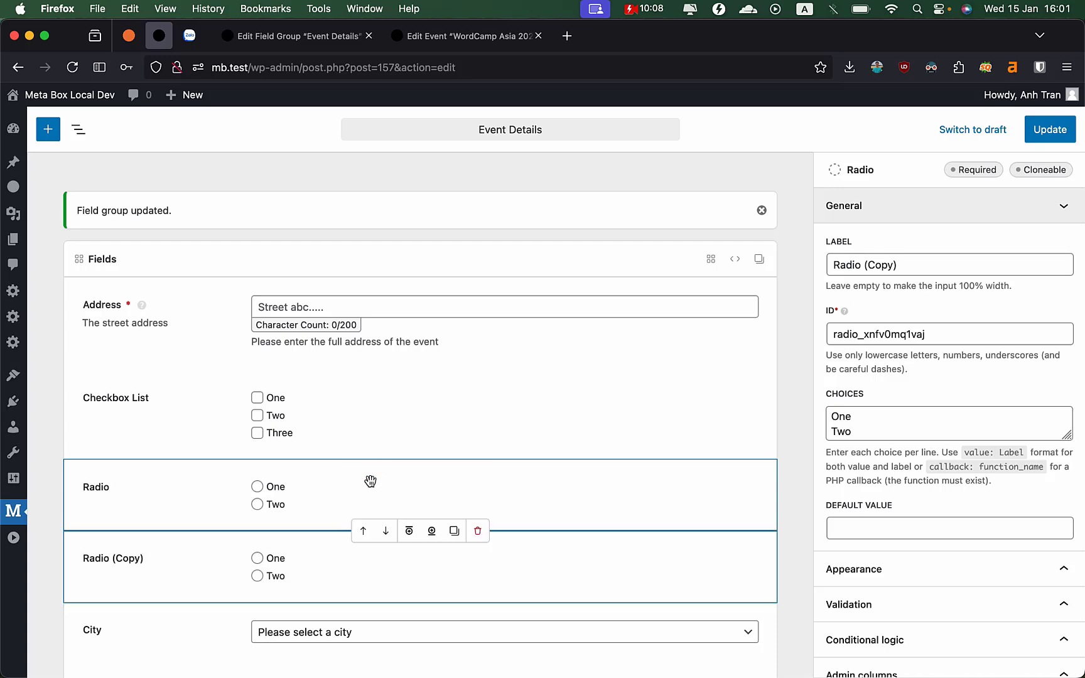
pyautogui.click(366, 533)
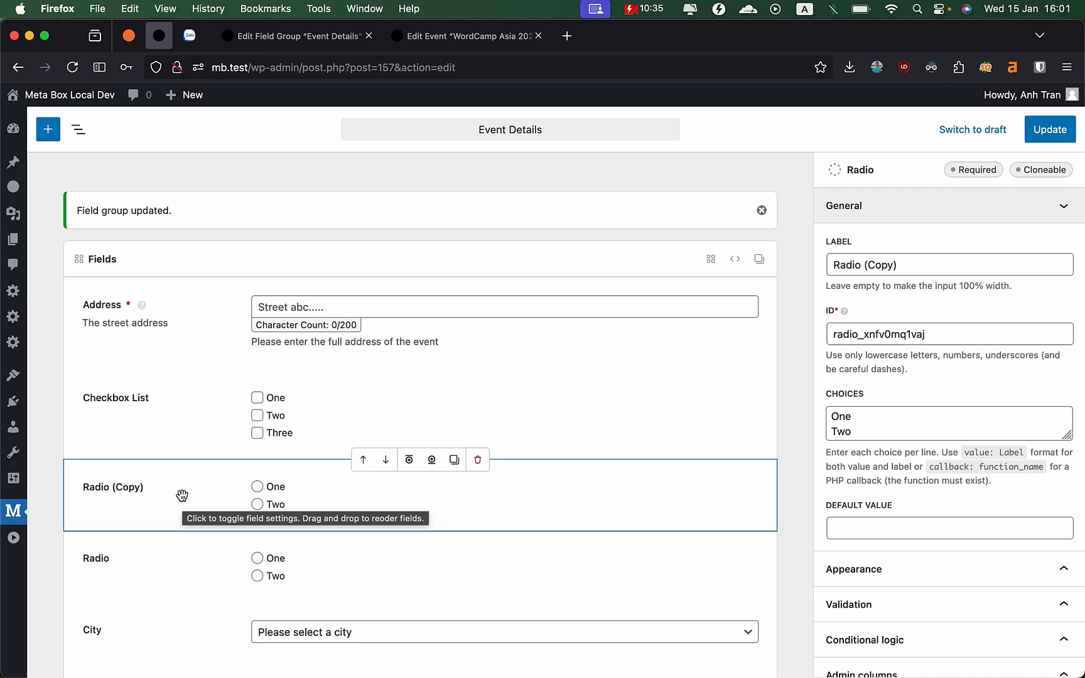
# Drag Radio (Copy) above the Checkbox List to the top of the field list.
pyautogui.moveTo(177, 480); pyautogui.dragTo(210, 313)
pyautogui.scroll(-6, 198, 438)
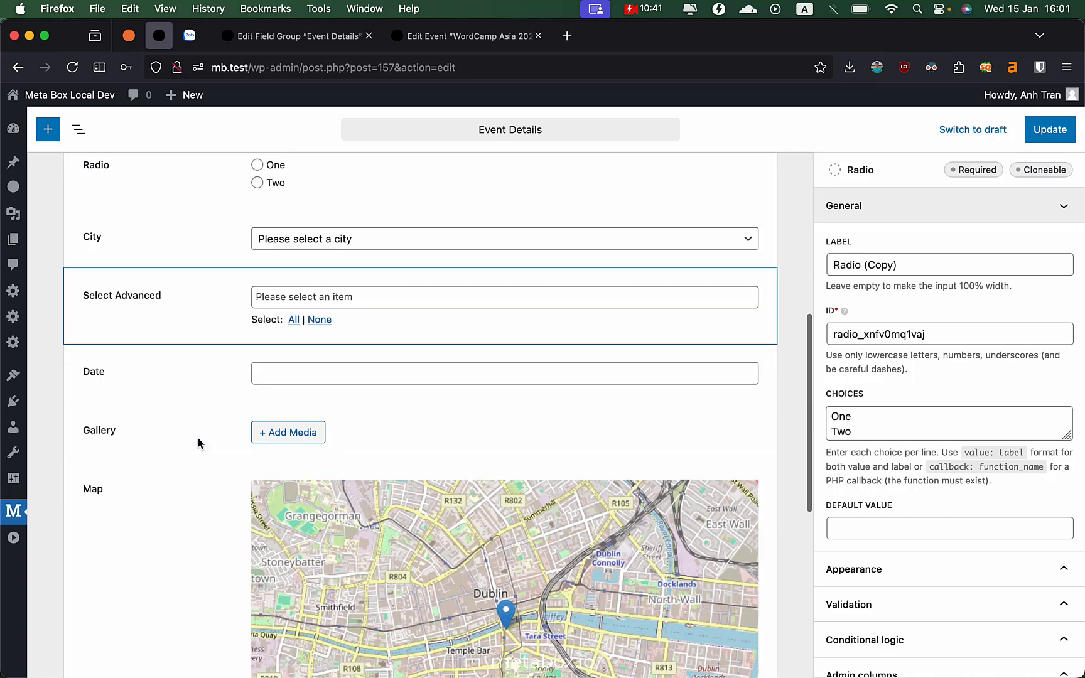
pyautogui.scroll(-8, 198, 437)
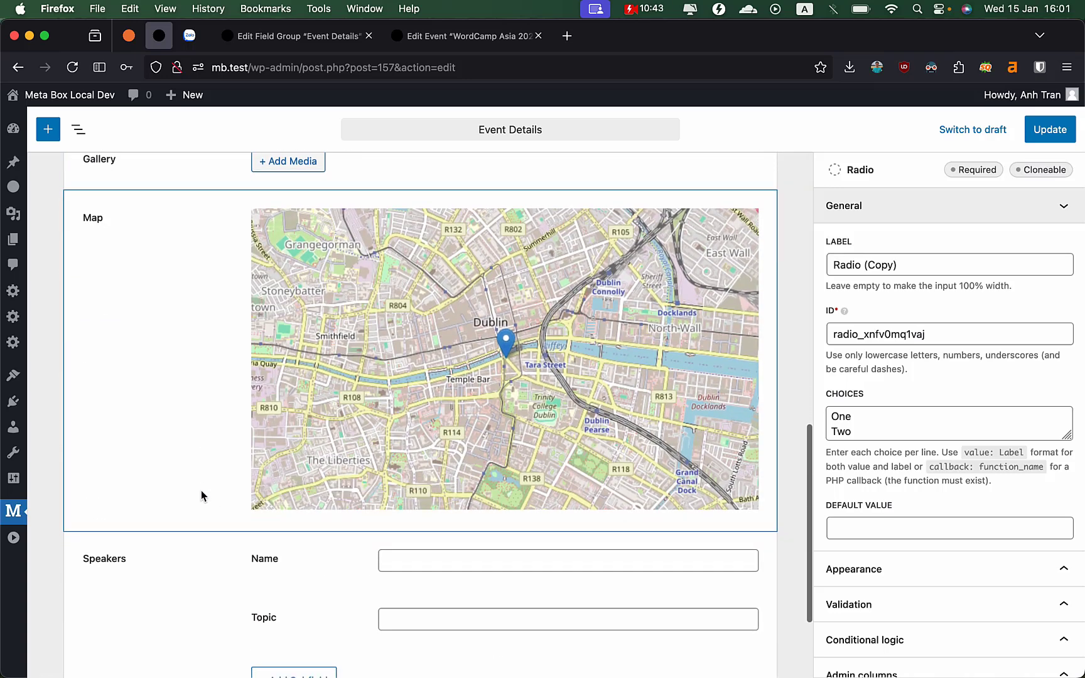
pyautogui.scroll(-3, 199, 504)
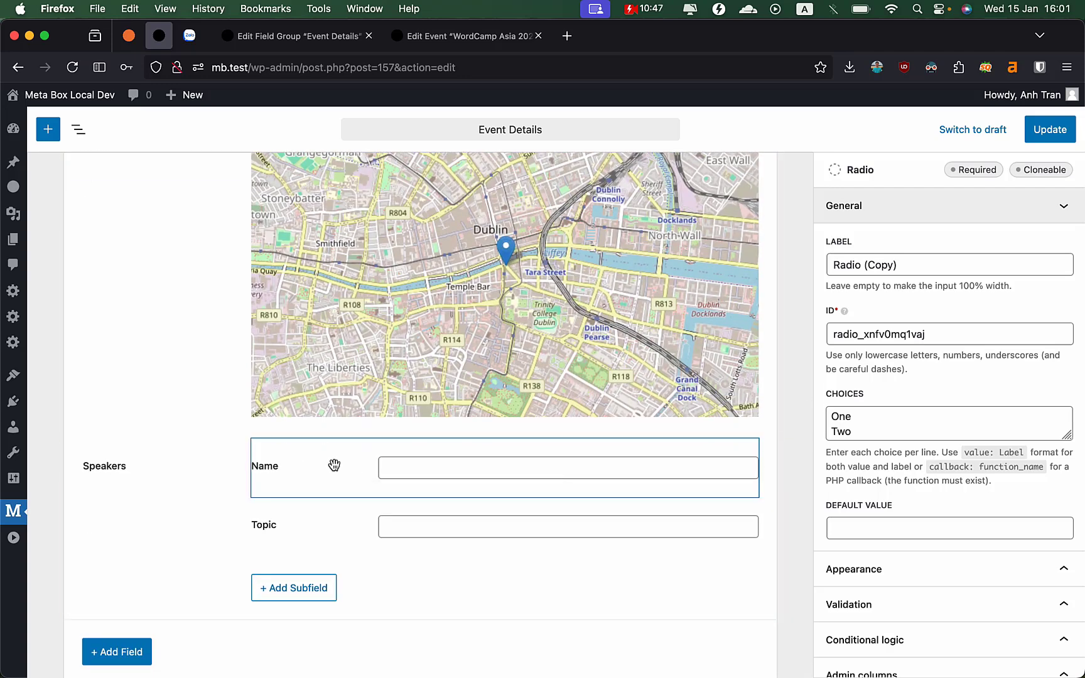
# Pull Name out of Speakers as a standalone field, keeping Topic inside the group.
pyautogui.moveTo(333, 466); pyautogui.dragTo(217, 454)
pyautogui.moveTo(315, 524); pyautogui.dragTo(212, 505)
pyautogui.scroll(-4, 204, 531)
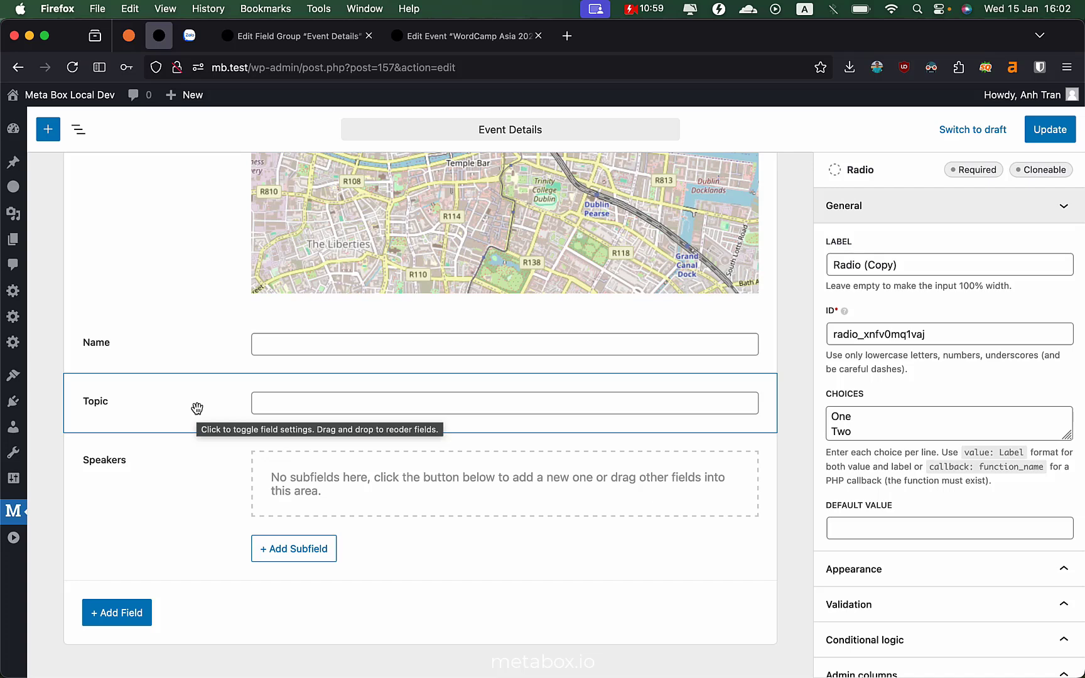
pyautogui.moveTo(197, 408); pyautogui.dragTo(355, 496)
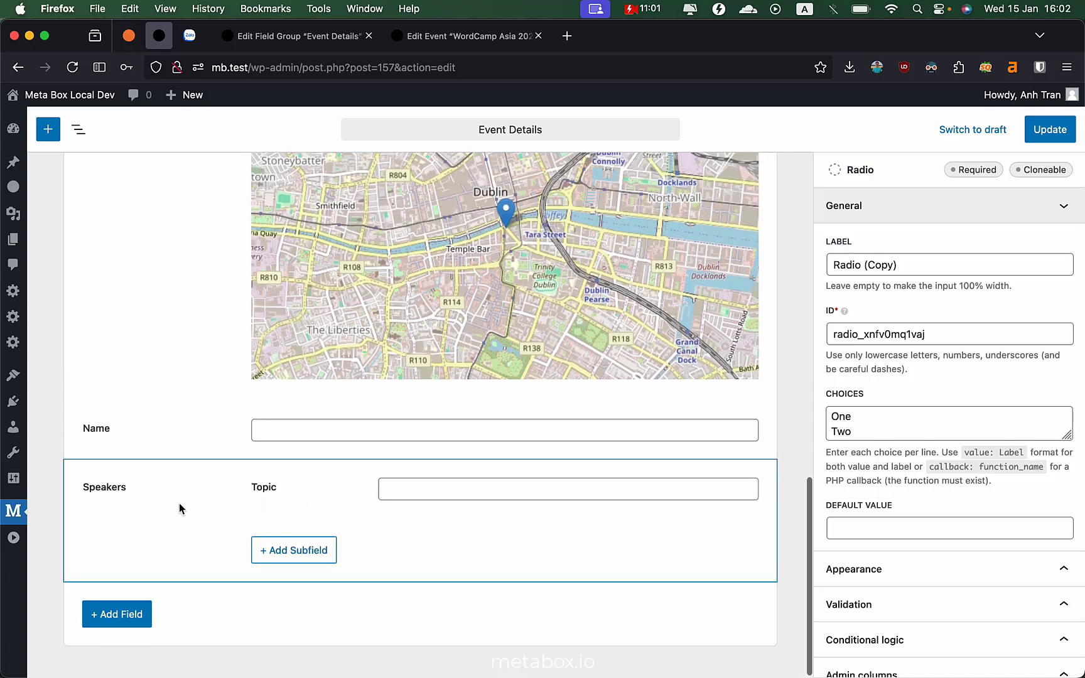
pyautogui.click(177, 496)
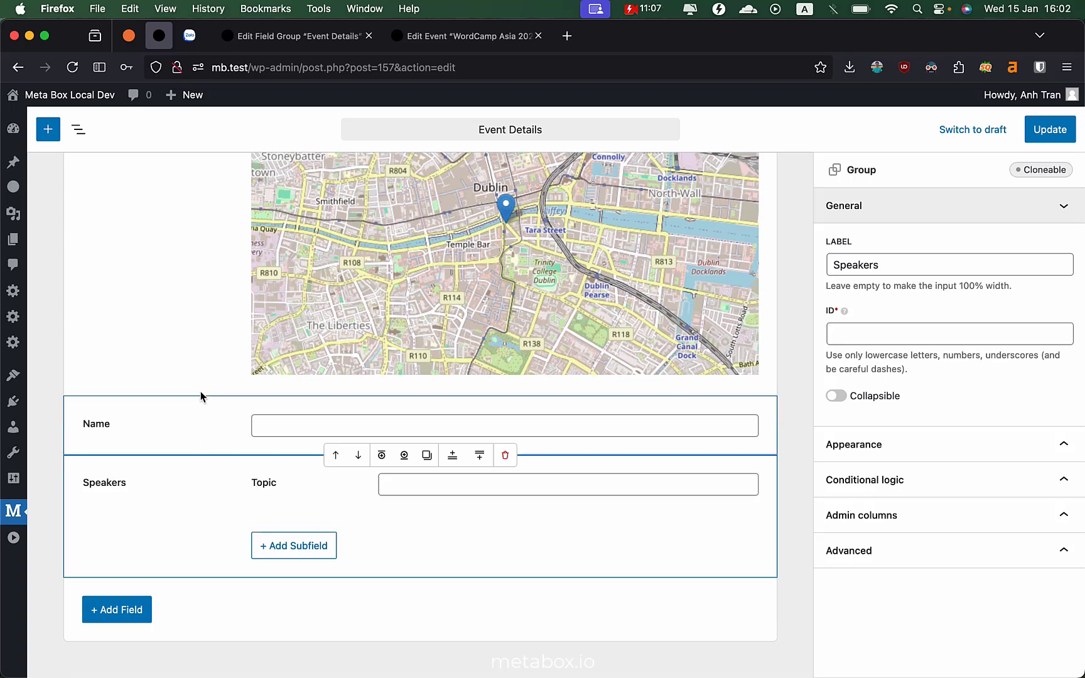
pyautogui.scroll(10, 201, 386)
pyautogui.scroll(5, 200, 386)
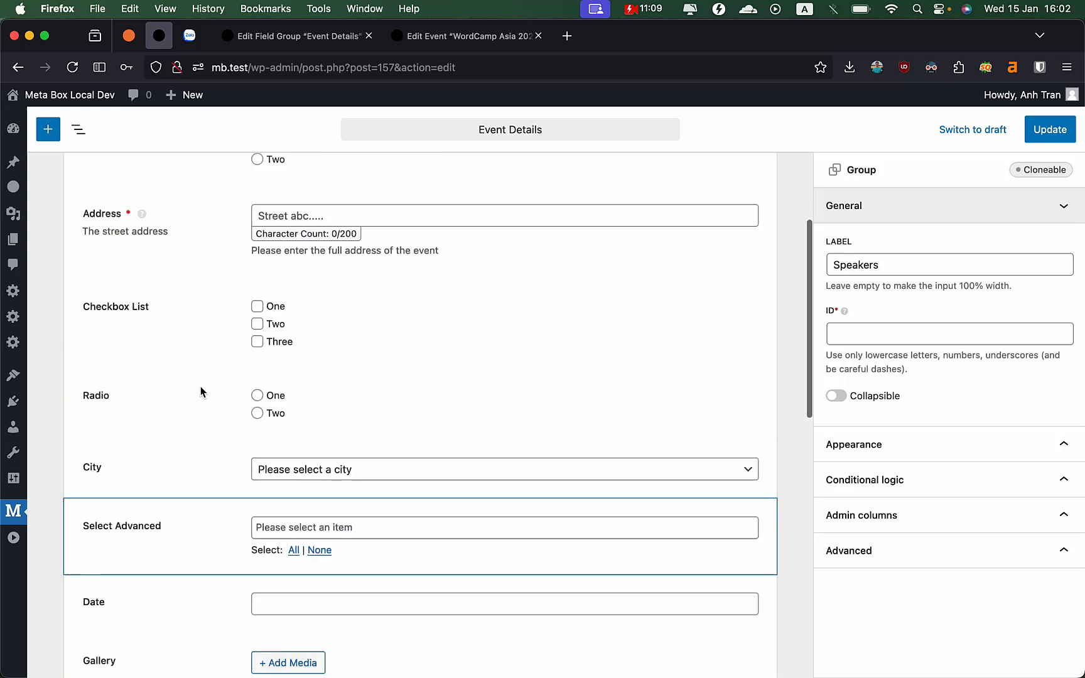
# Insert a new Text field directly before the Address field.
pyautogui.rightClick(223, 373)
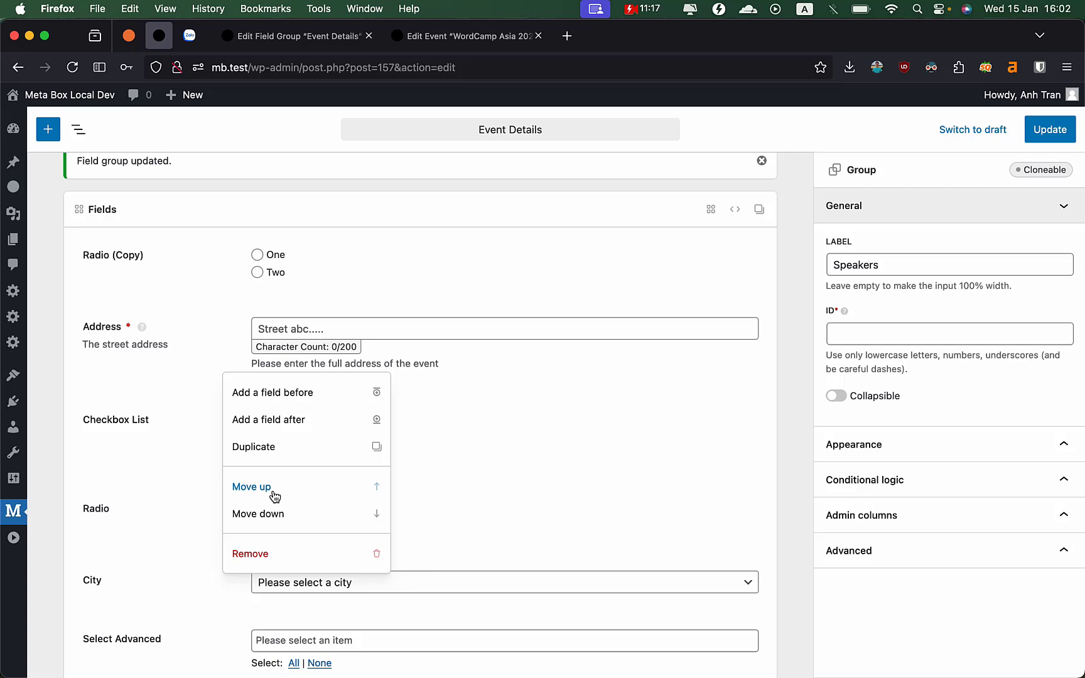
pyautogui.click(191, 359)
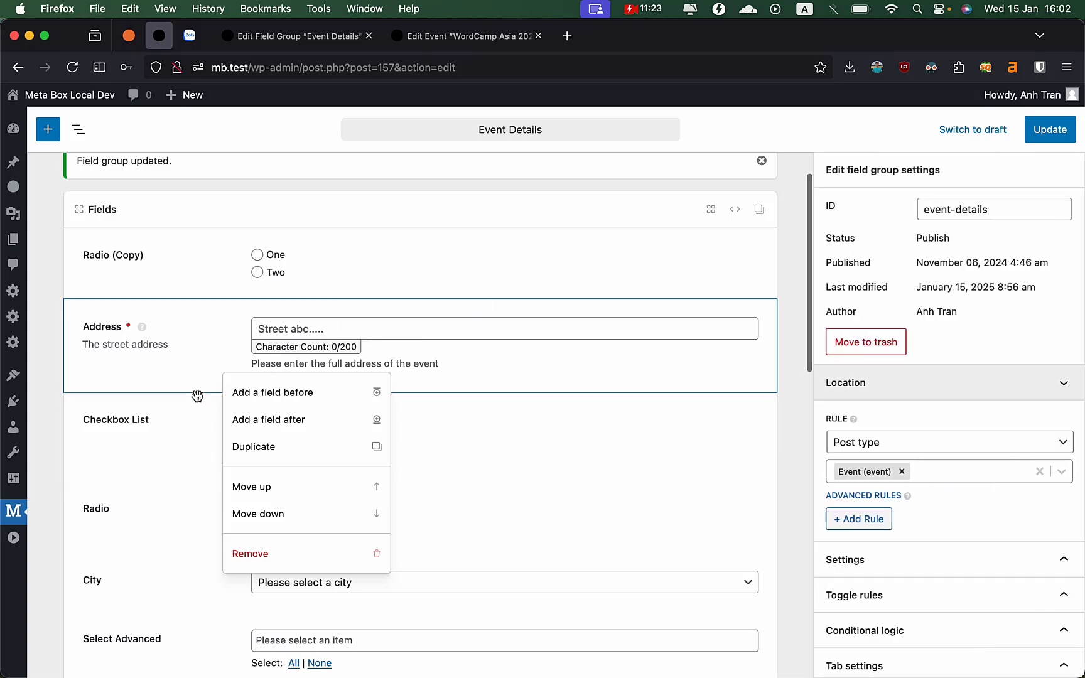
pyautogui.click(286, 393)
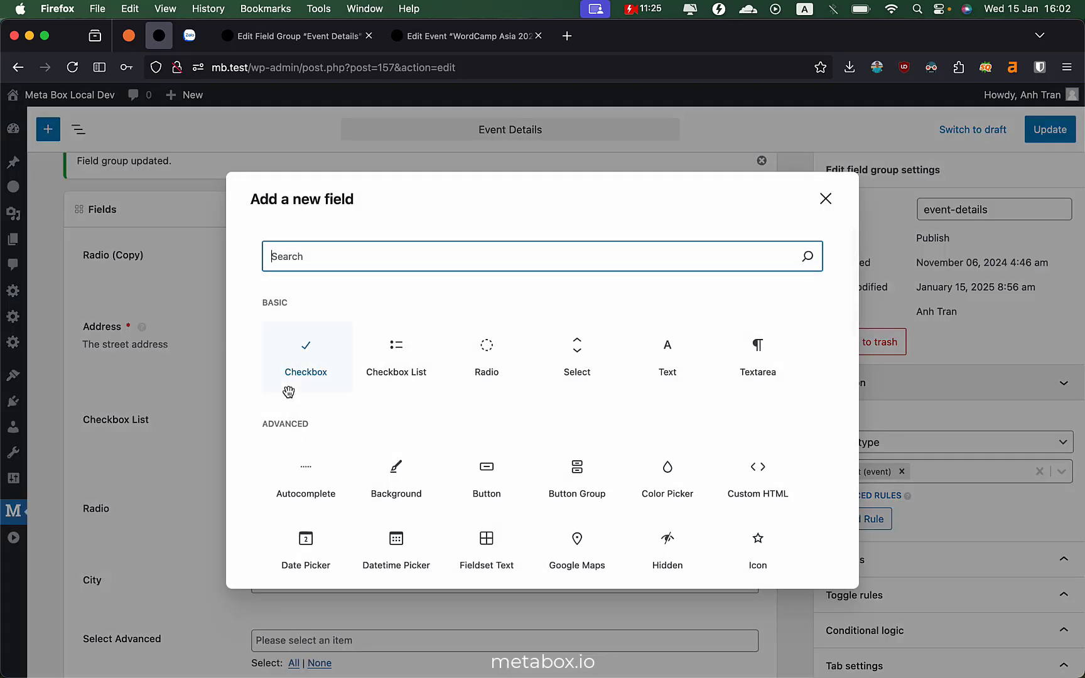
pyautogui.click(663, 364)
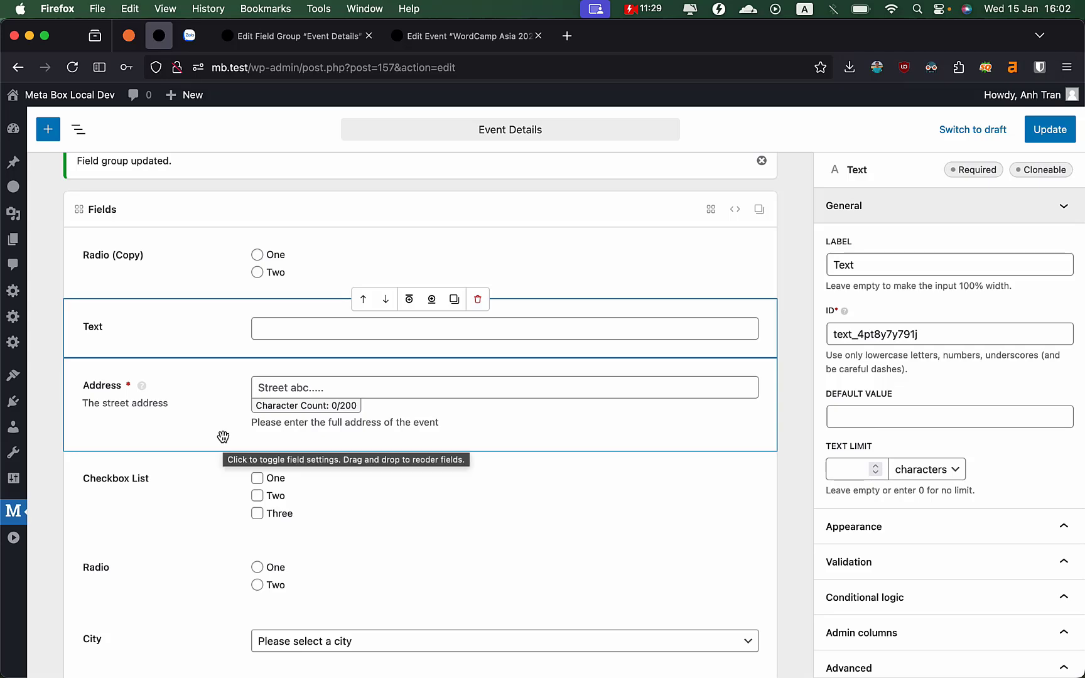
pyautogui.scroll(-15, 386, 486)
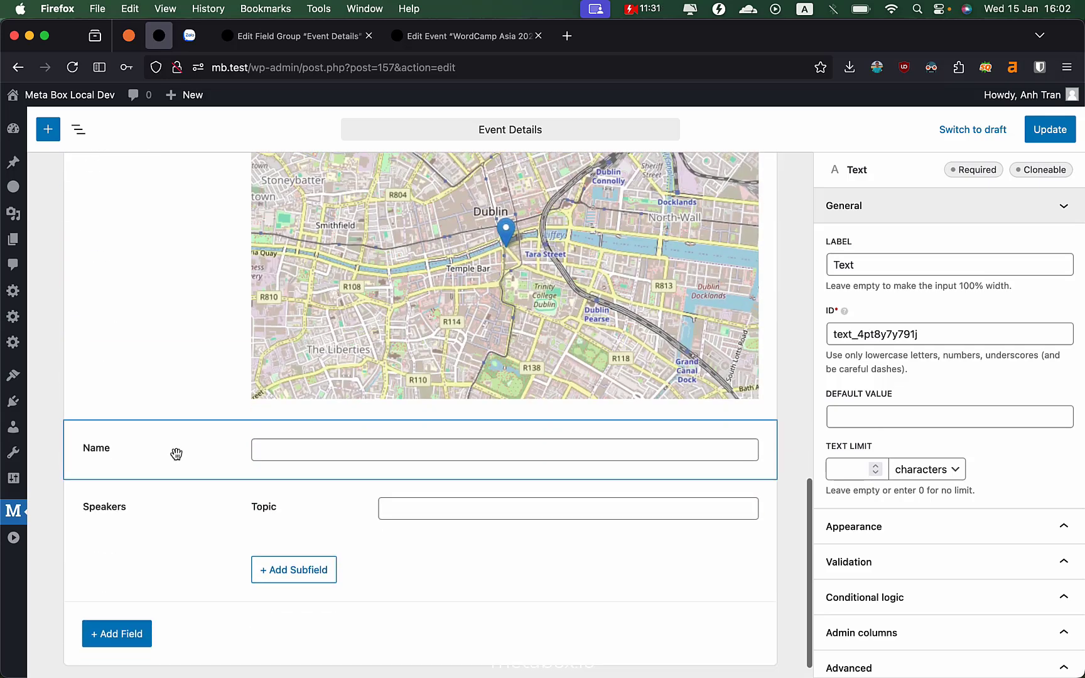
pyautogui.scroll(20, 140, 300)
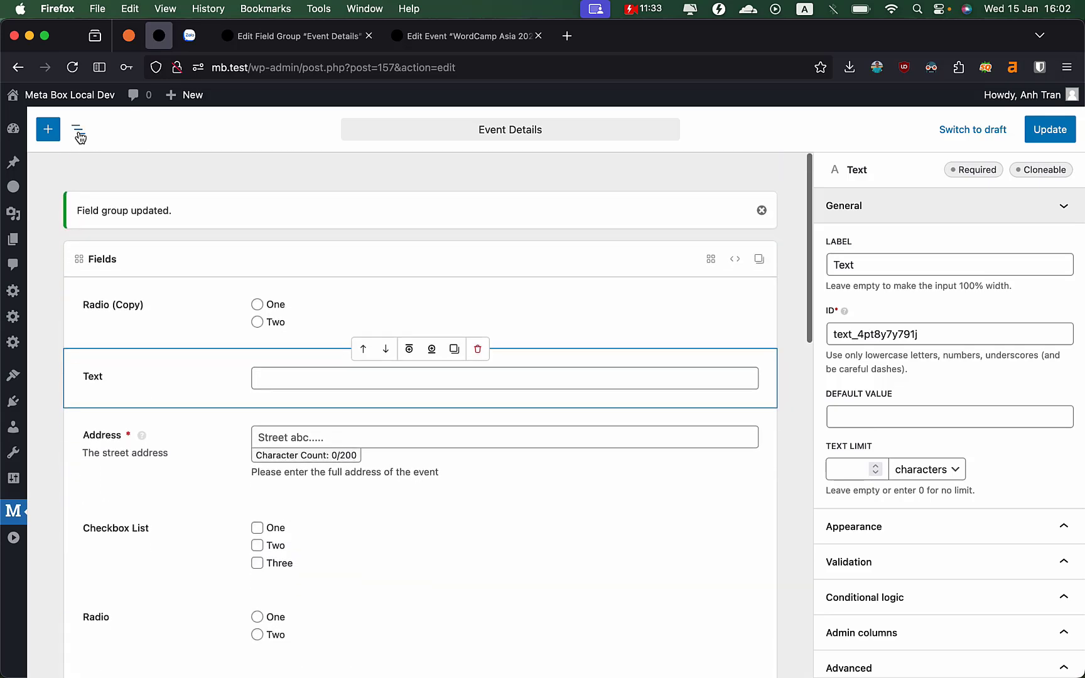
# Show the Structure outline and drag Checkbox List up above Address.
pyautogui.click(79, 132)
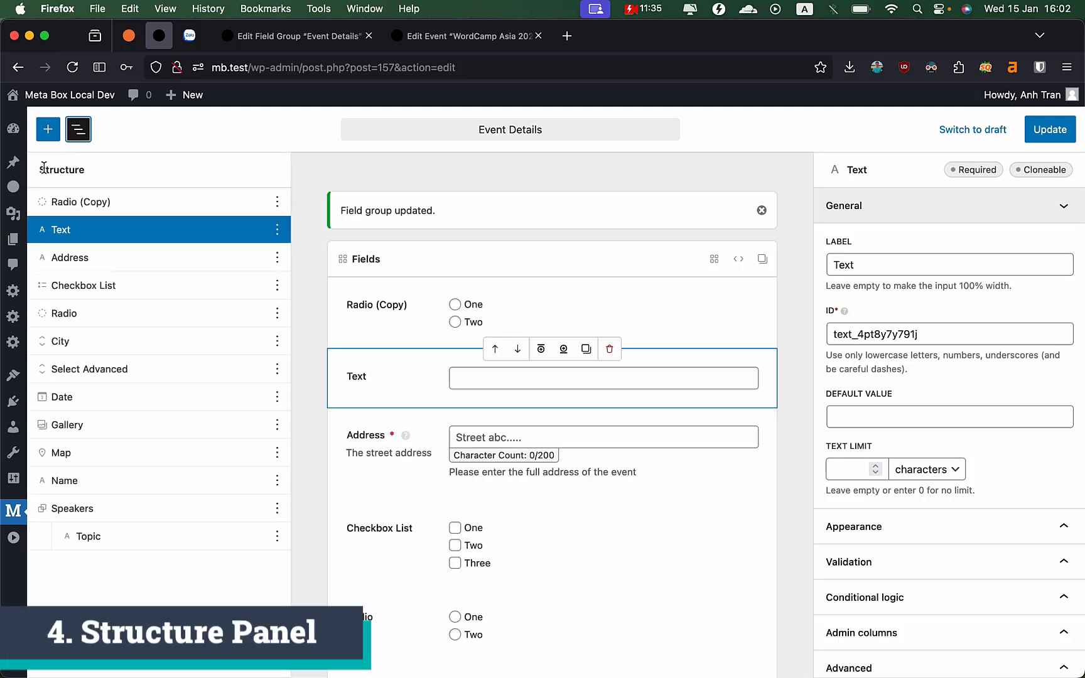
pyautogui.moveTo(42, 170); pyautogui.dragTo(96, 172)
pyautogui.click(104, 176)
pyautogui.scroll(-5, 363, 450)
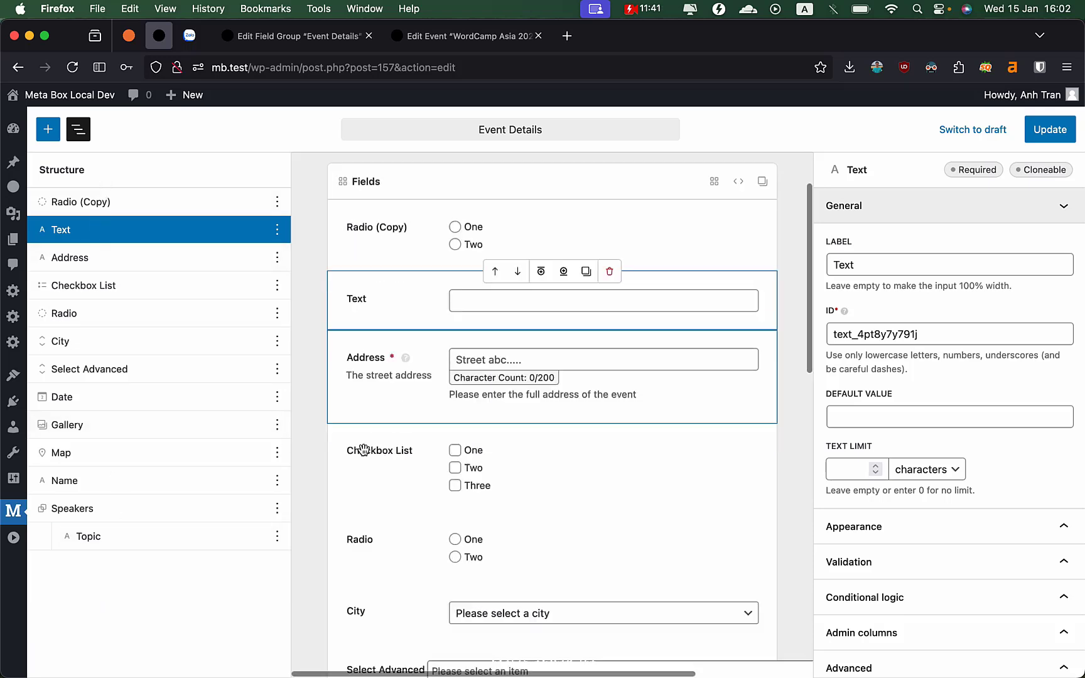
pyautogui.scroll(5, 324, 364)
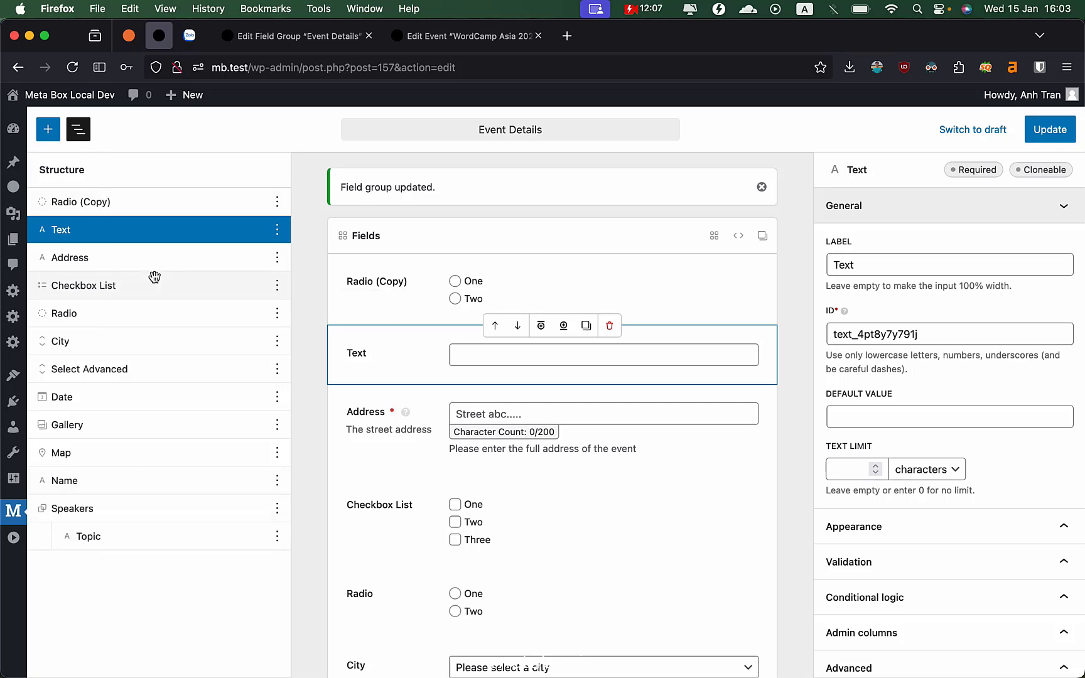
pyautogui.moveTo(142, 284); pyautogui.dragTo(156, 376)
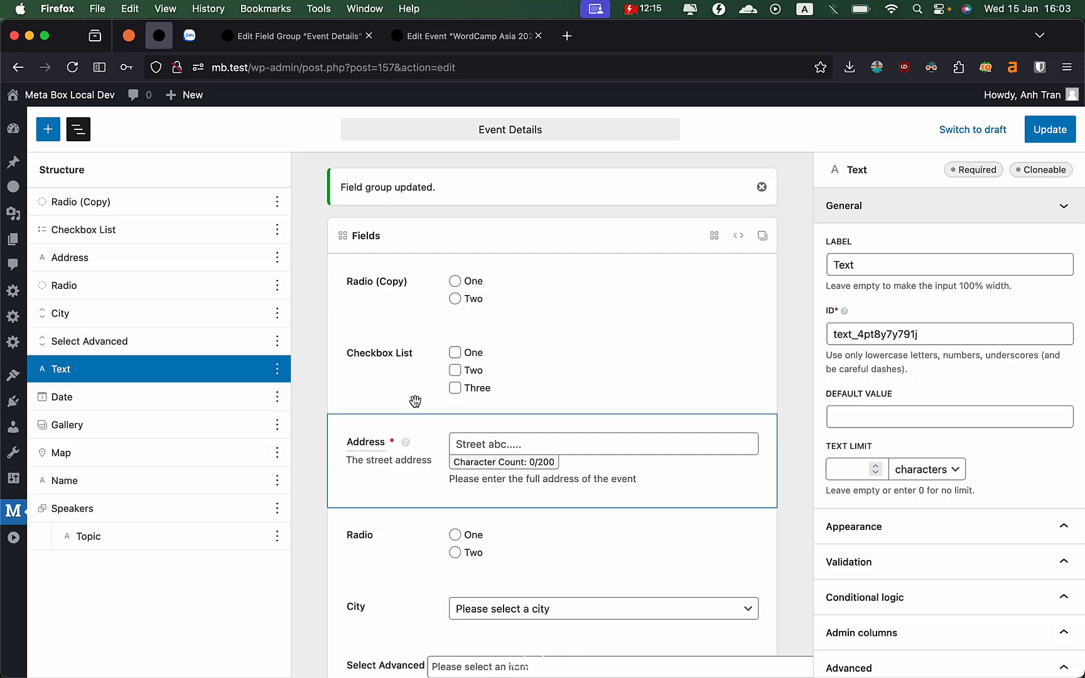
# Change the Gallery field's label to 'Gallery of the event'.
pyautogui.click(312, 404)
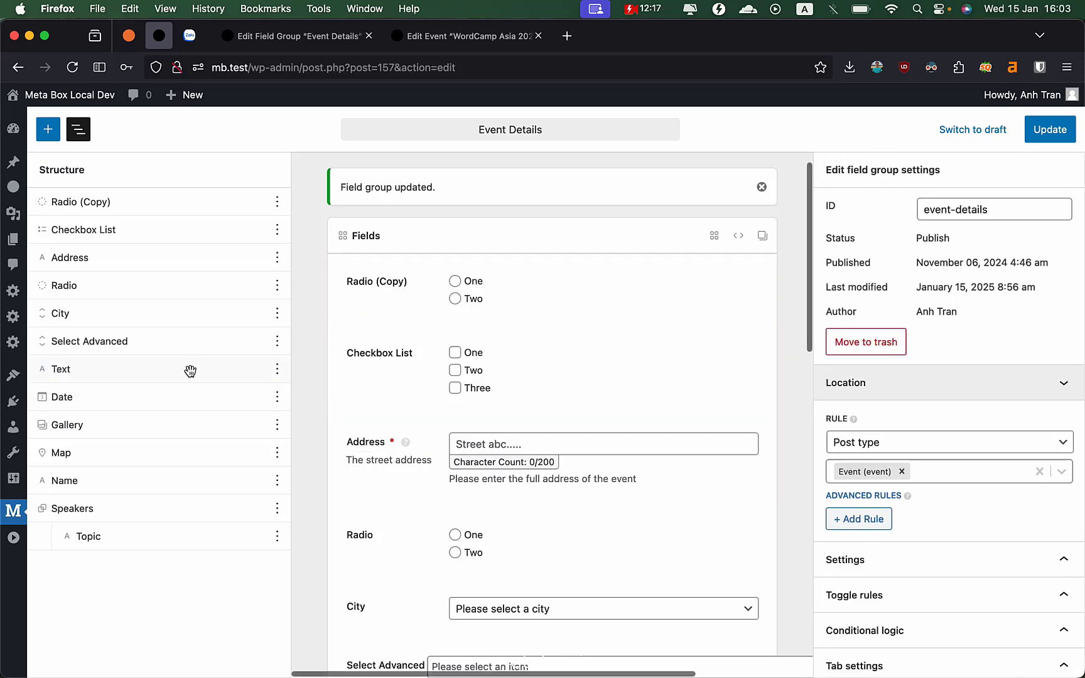
pyautogui.click(194, 425)
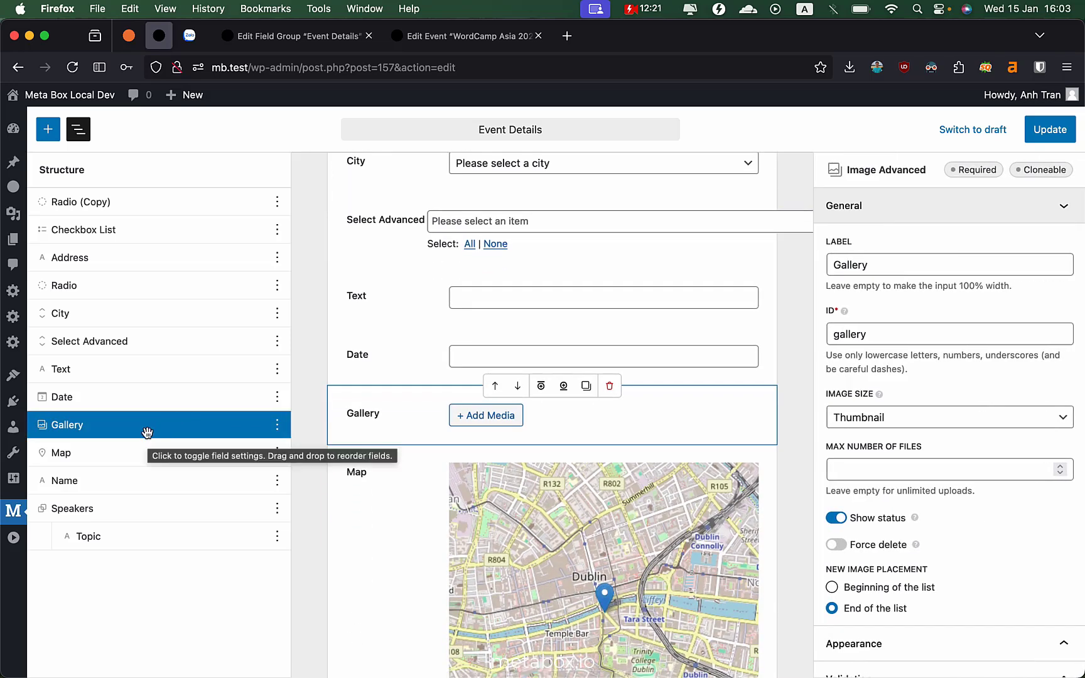
pyautogui.click(901, 265)
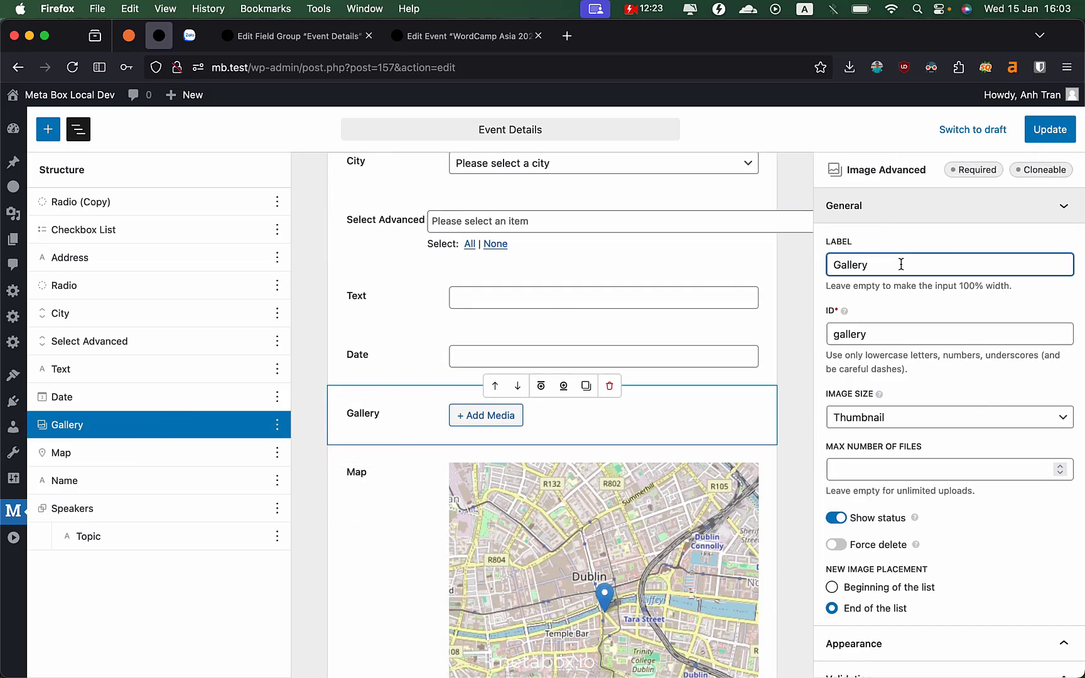
pyautogui.write('of t')
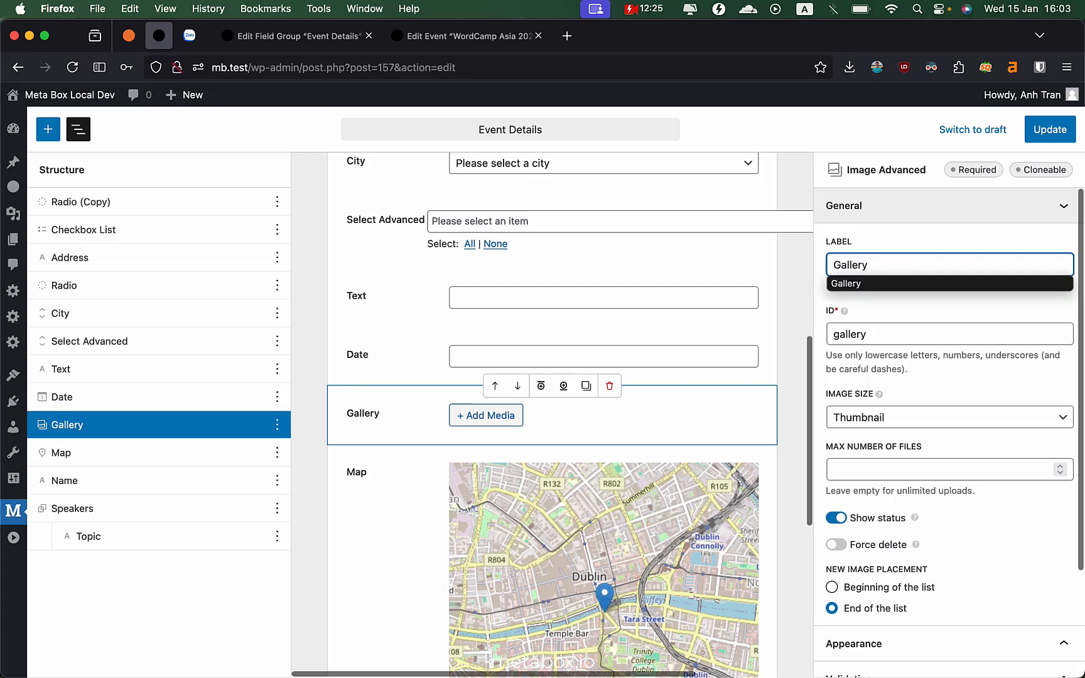
pyautogui.write('h event')
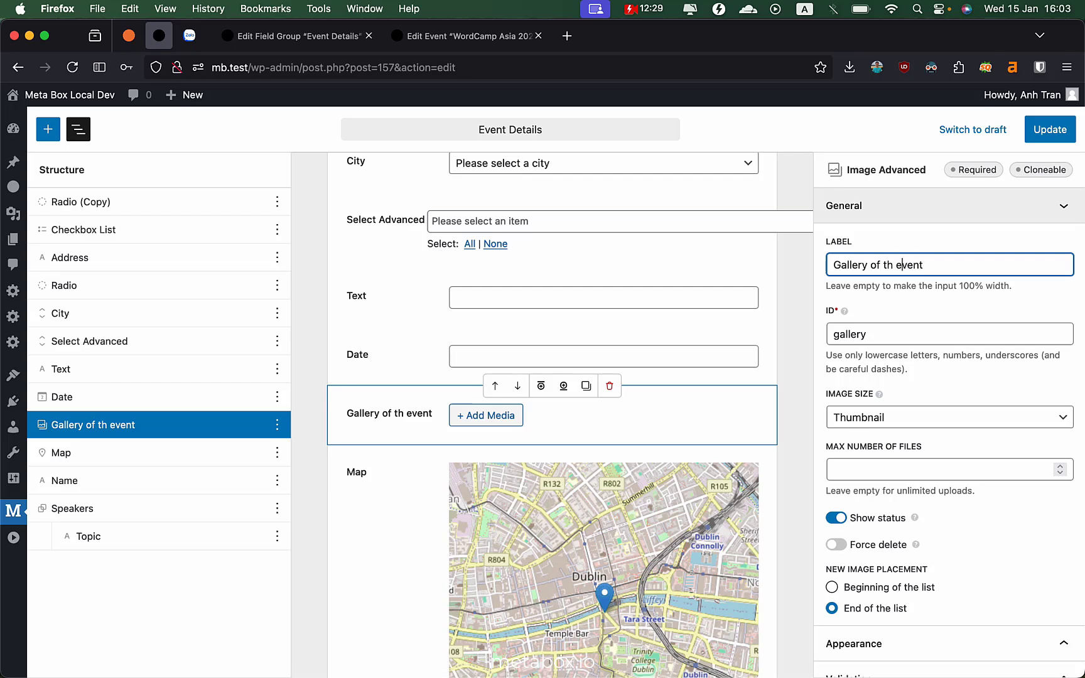
pyautogui.click(892, 264)
pyautogui.write('e')
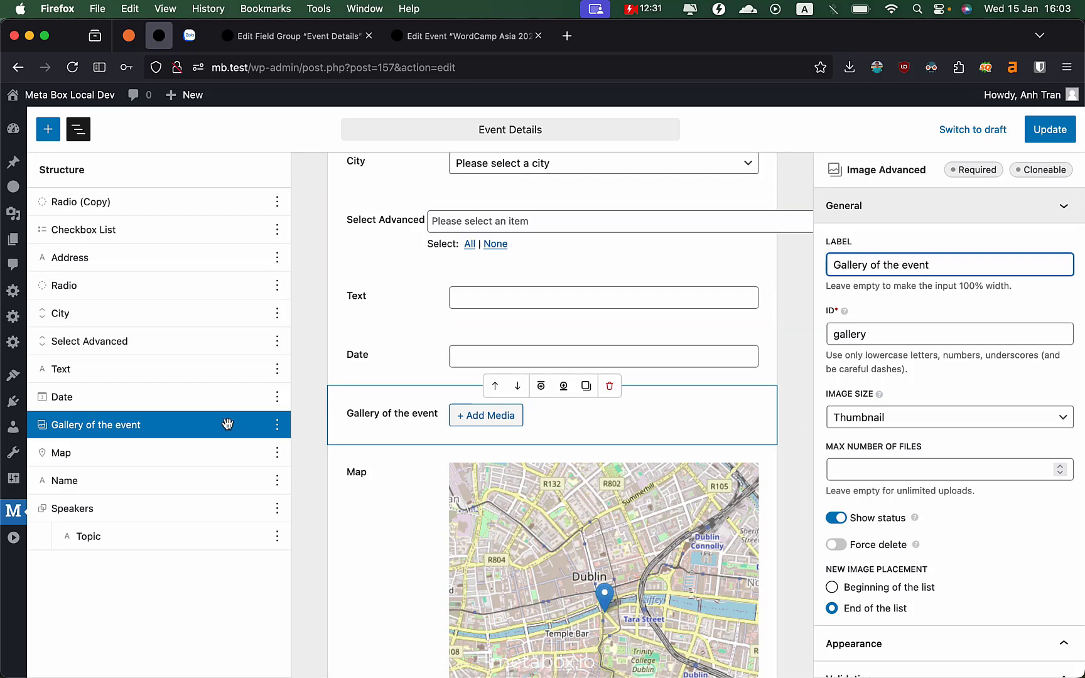
pyautogui.click(276, 425)
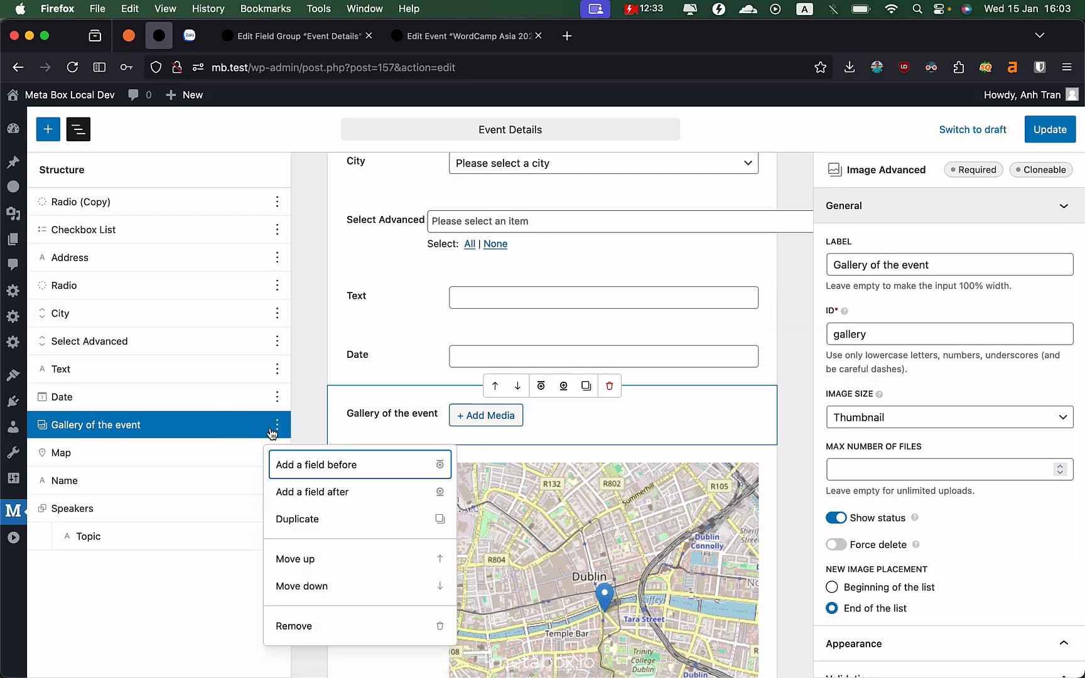
# Drag the Name field into the Speakers group, placing it above Topic.
pyautogui.click(217, 627)
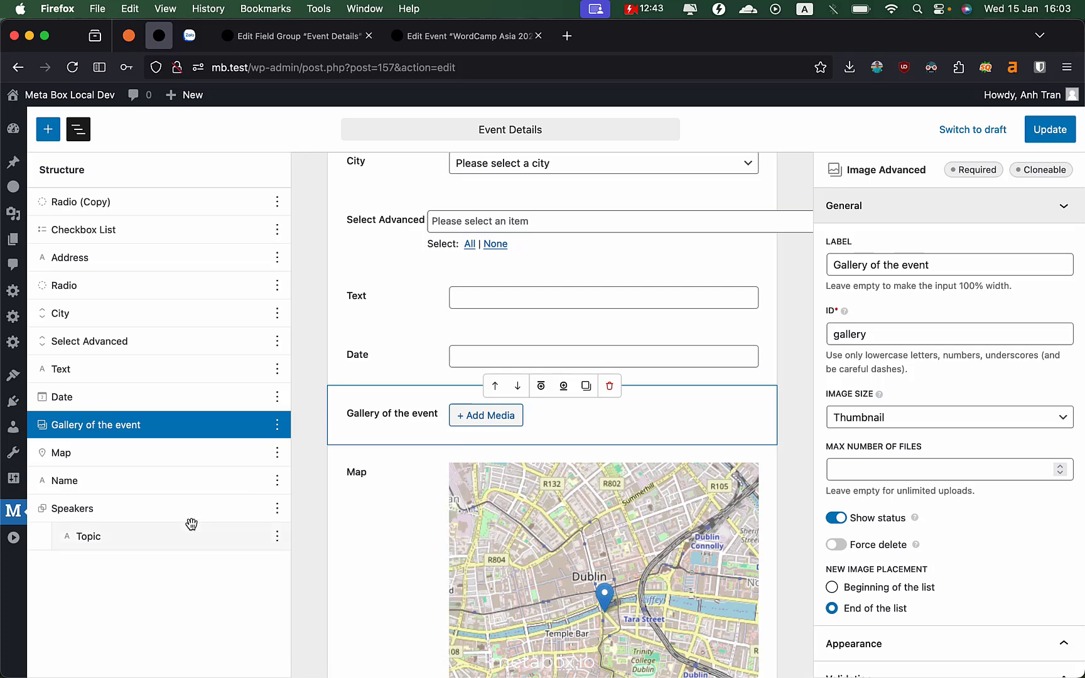
pyautogui.click(234, 510)
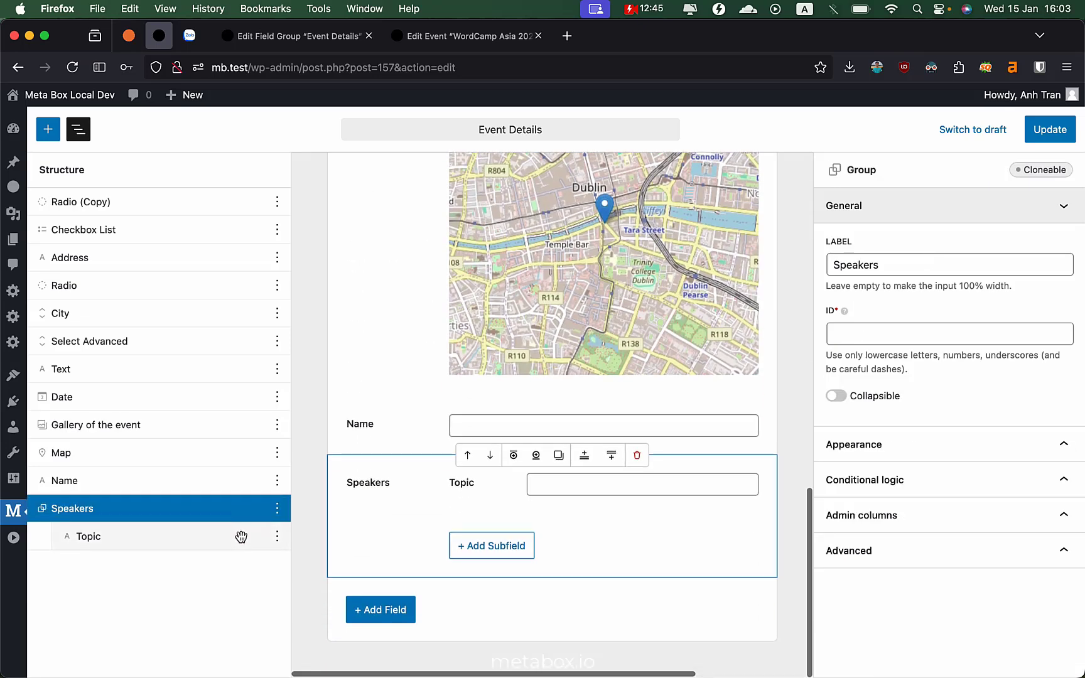
pyautogui.moveTo(73, 479); pyautogui.dragTo(99, 519)
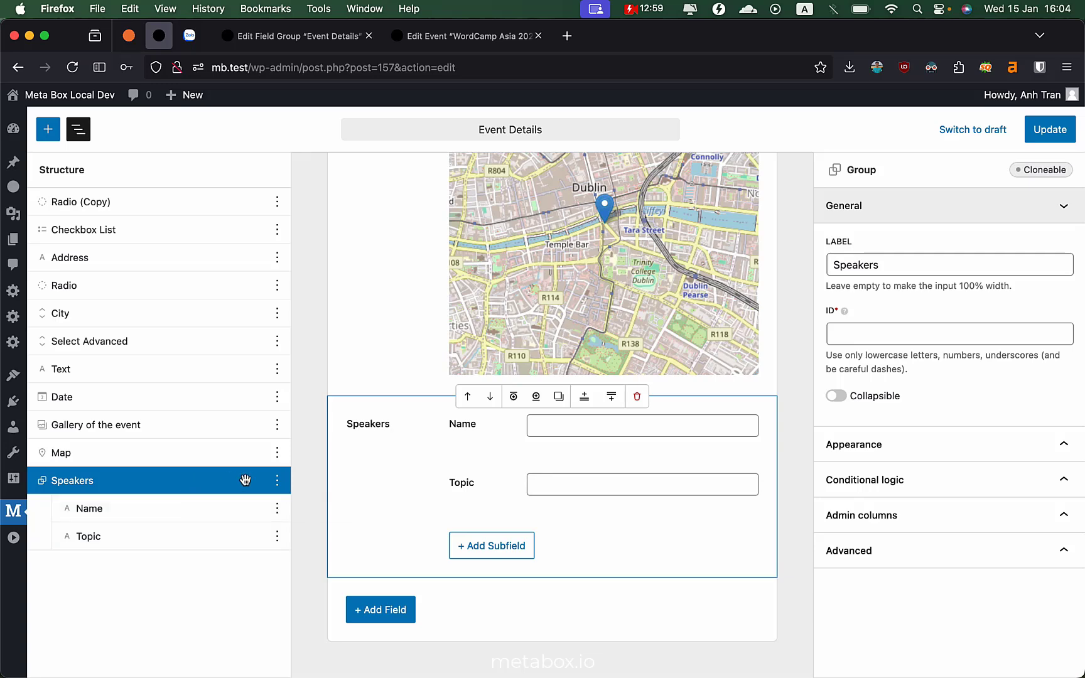
# Duplicate Speakers into Speakers (Copy), then hide the outline and show the field types.
pyautogui.click(277, 483)
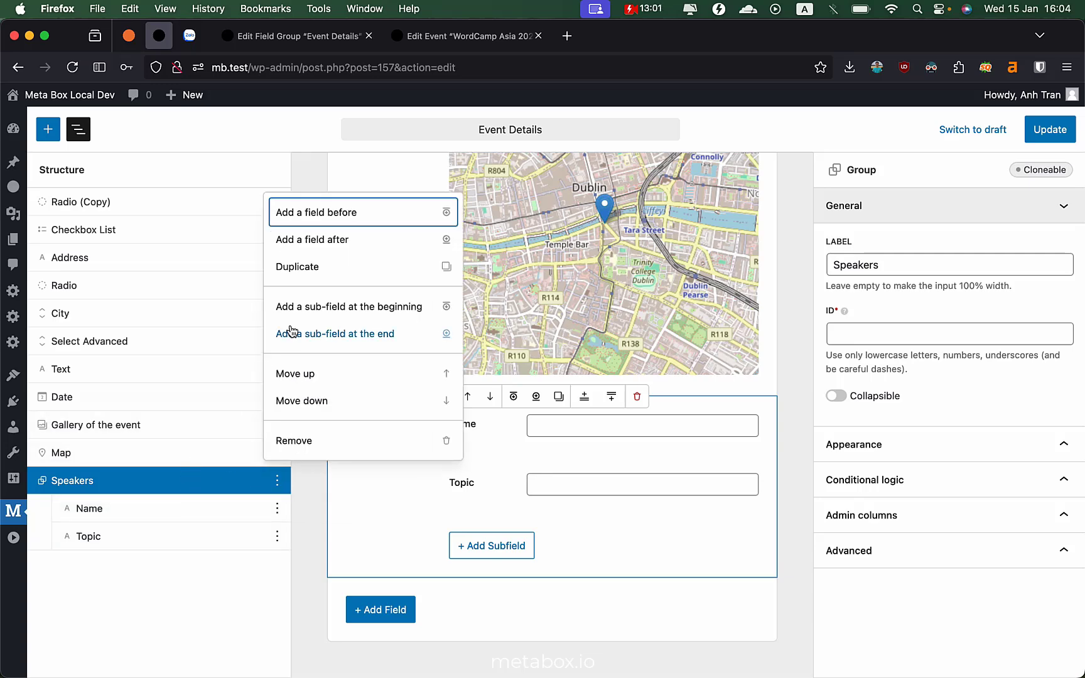
pyautogui.click(296, 267)
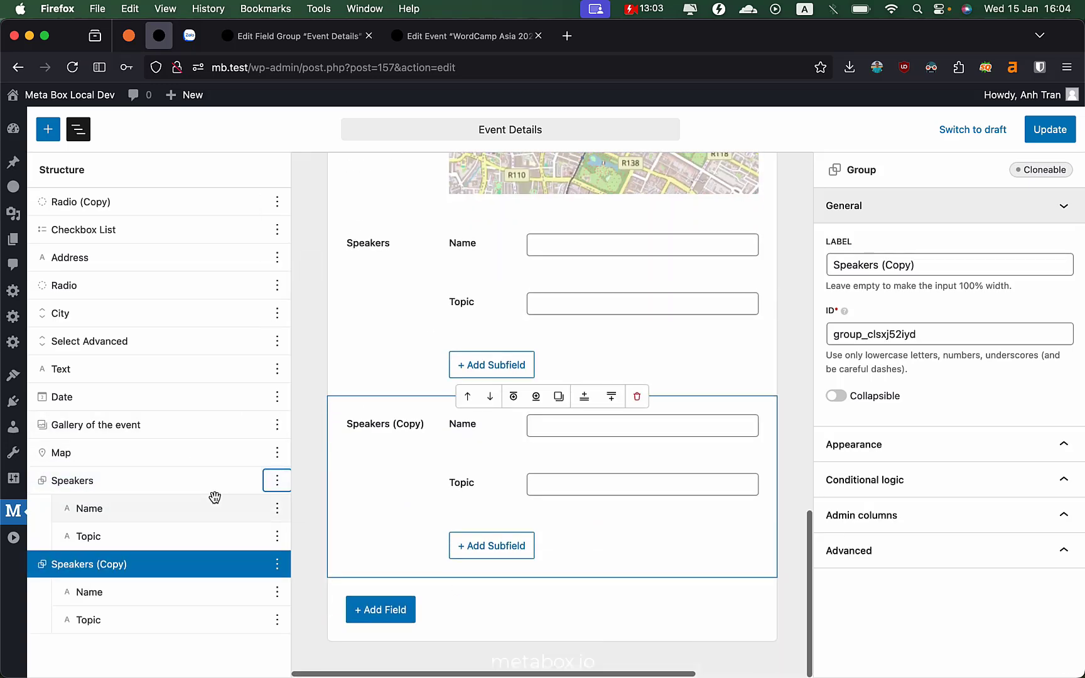
pyautogui.click(180, 600)
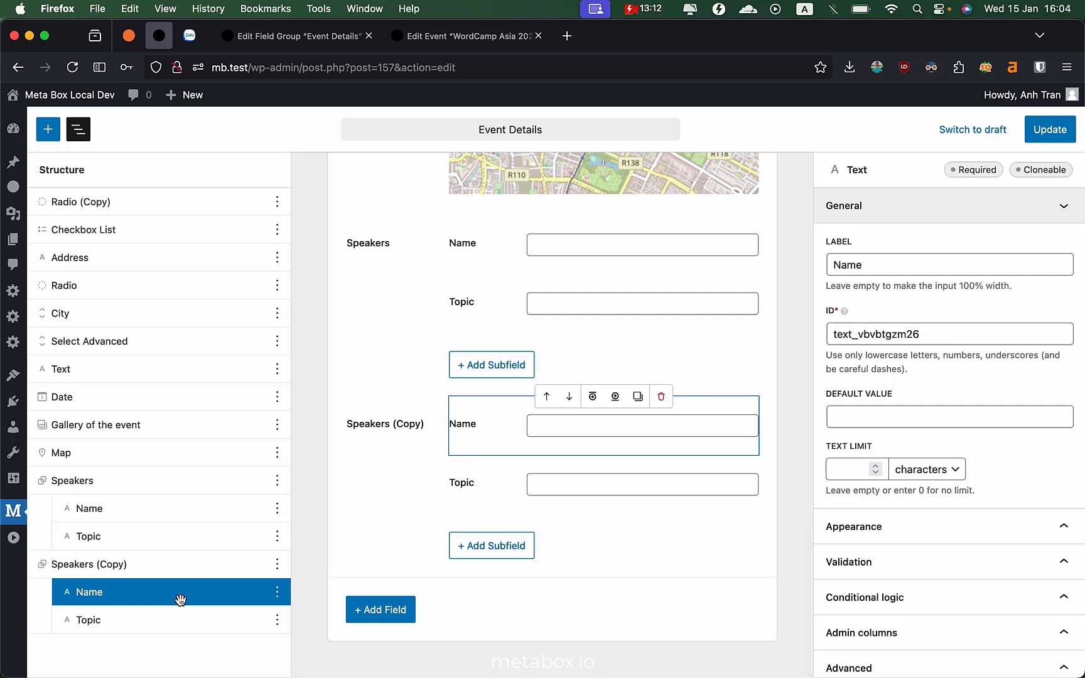
pyautogui.click(79, 132)
pyautogui.click(48, 132)
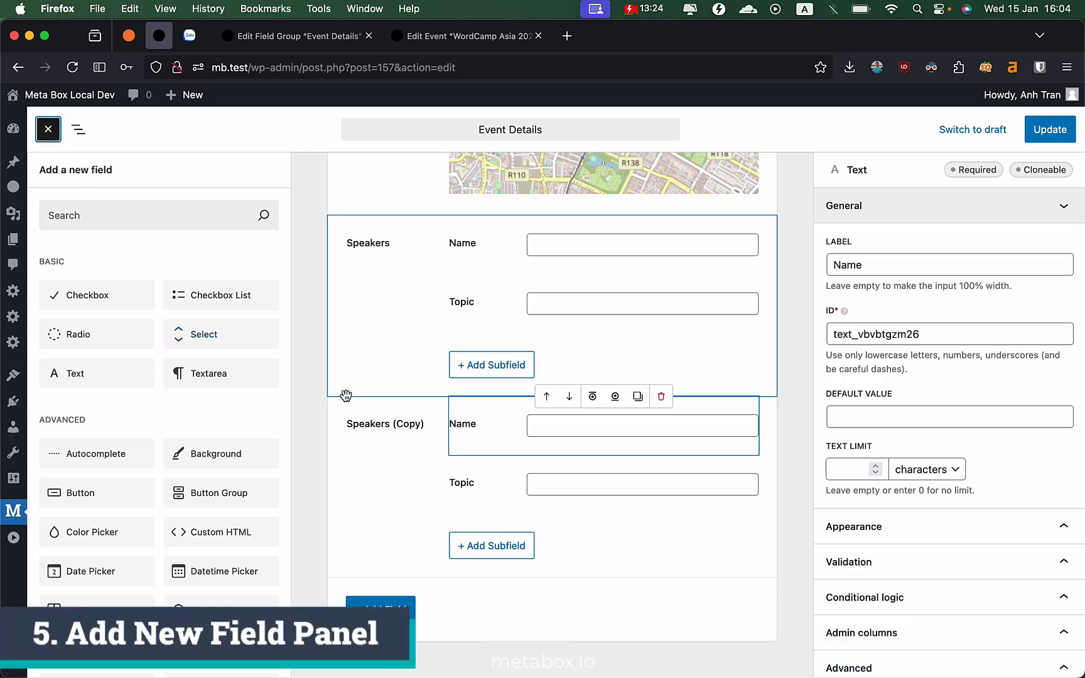
# Drag a Select field between Speakers and Speakers (Copy).
pyautogui.scroll(4, 345, 394)
pyautogui.scroll(-3, 326, 436)
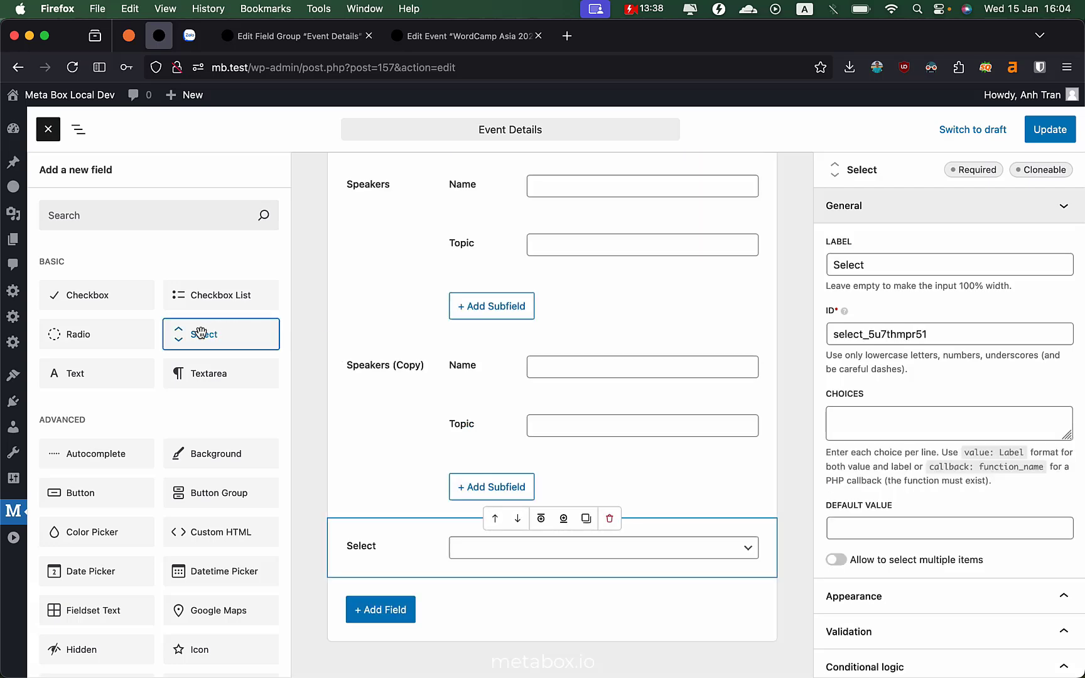
pyautogui.moveTo(199, 334); pyautogui.dragTo(396, 342)
pyautogui.scroll(3, 440, 363)
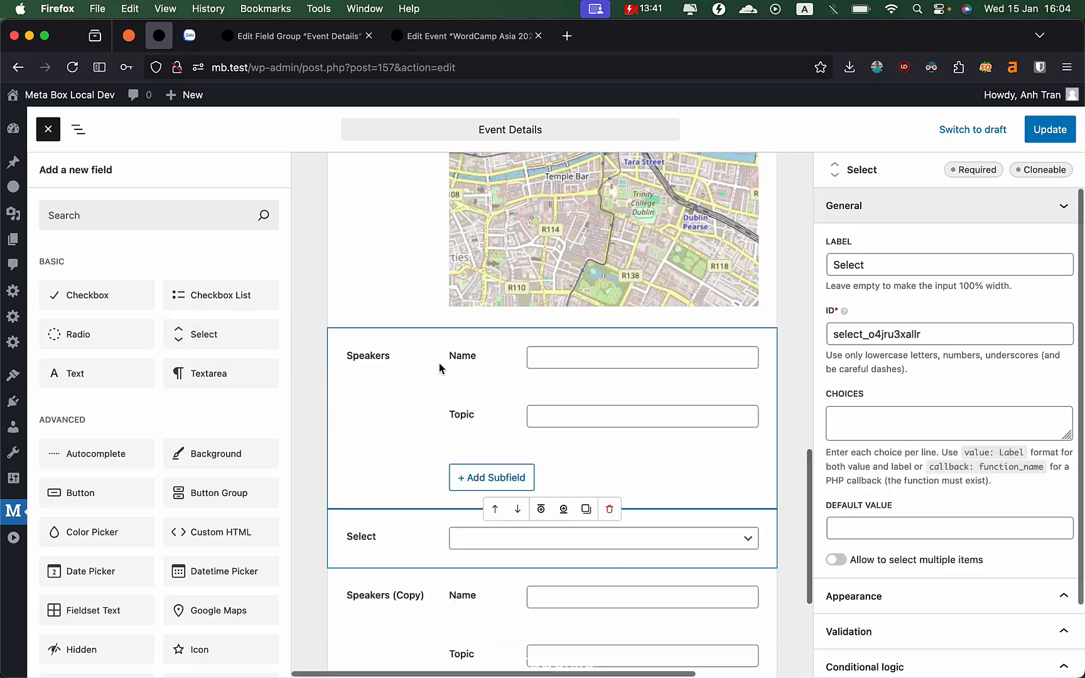
pyautogui.scroll(-2, 398, 365)
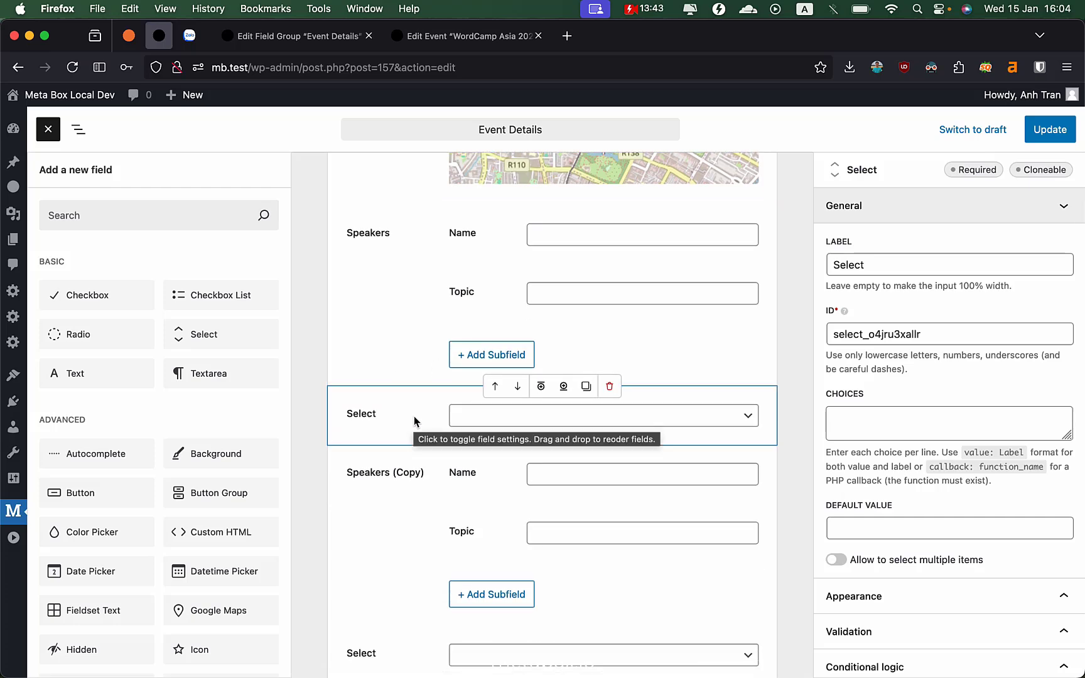
pyautogui.scroll(8, 426, 423)
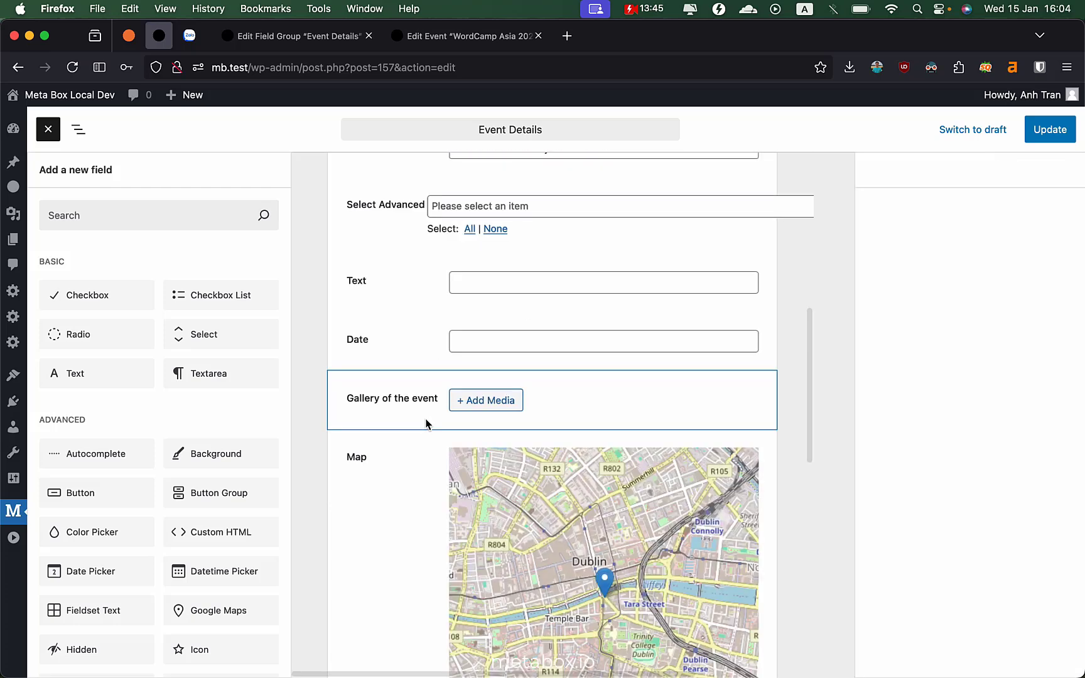
pyautogui.scroll(-10, 238, 451)
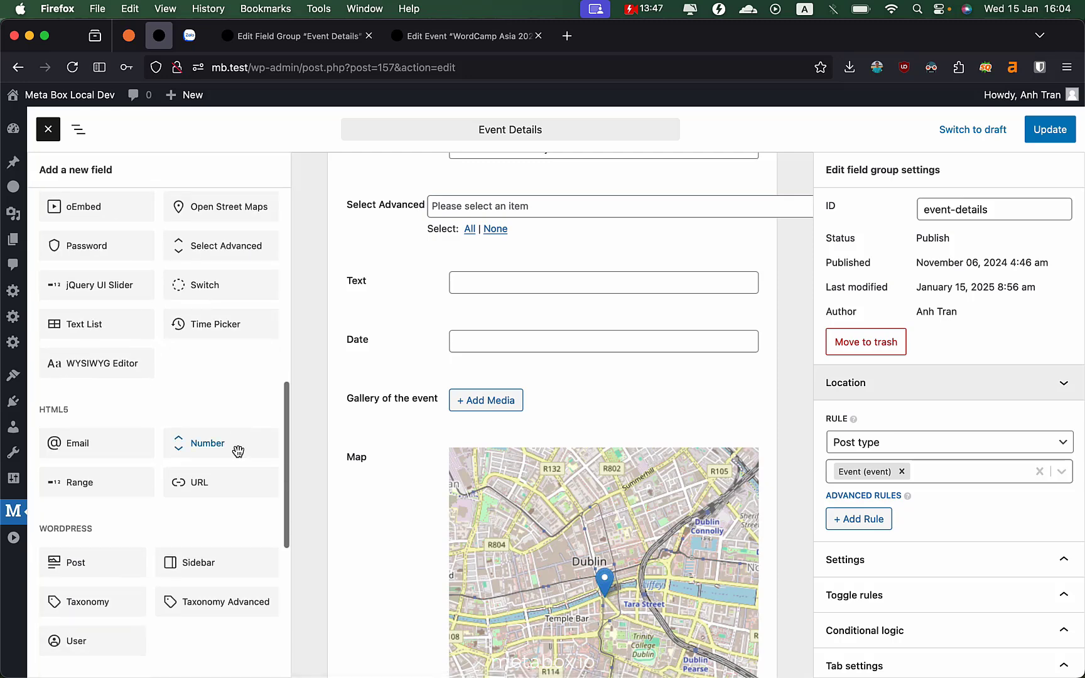
pyautogui.scroll(10, 238, 451)
# Search field types for 'op', then clear the search and close the field list.
pyautogui.click(209, 216)
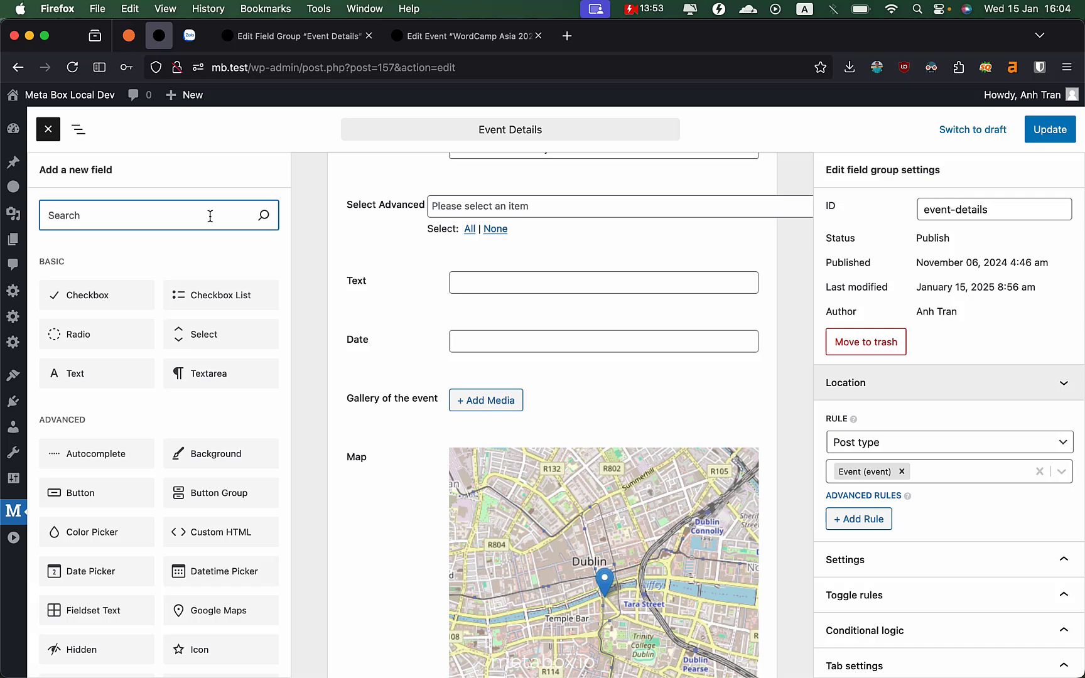
pyautogui.write('op')
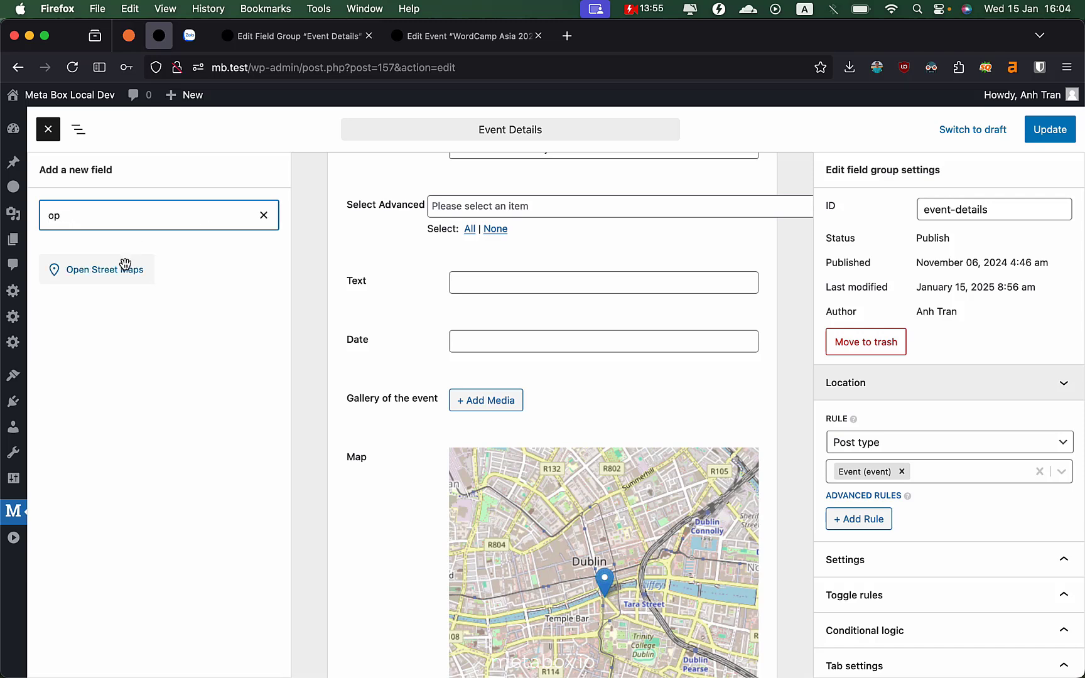
pyautogui.click(267, 217)
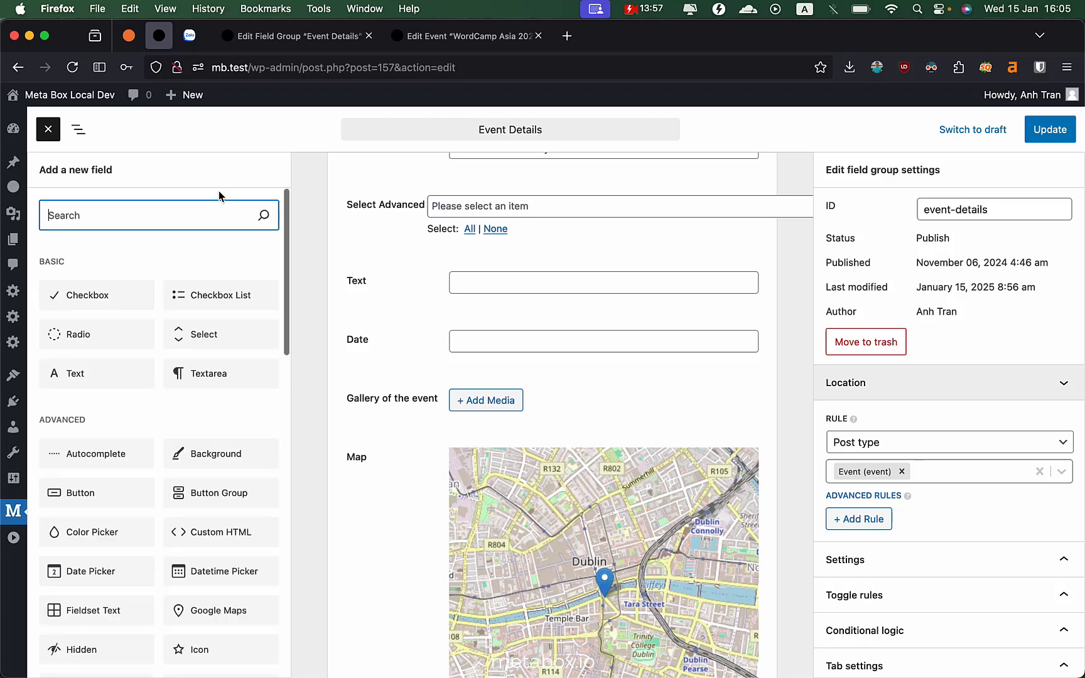
pyautogui.click(48, 129)
# Rename the Speakers (Copy) group to Speakers 2.
pyautogui.scroll(-10, 212, 418)
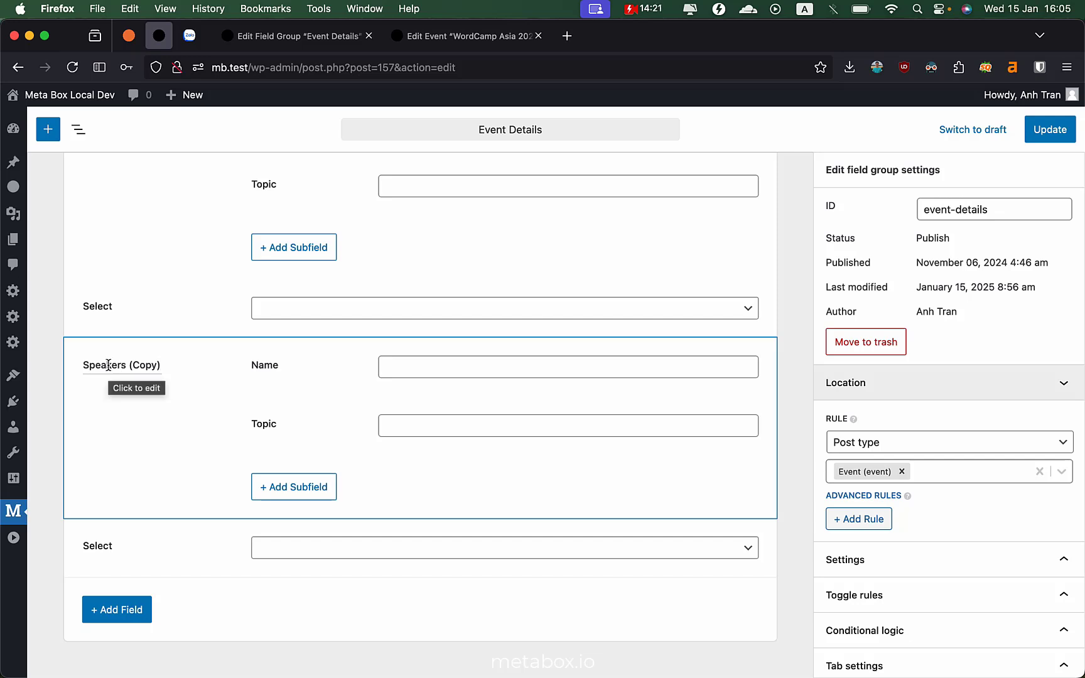
pyautogui.hotkey('shift', 'Left')
pyautogui.hotkey('shift', 'Left')
pyautogui.hotkey('shift', 'Left')
pyautogui.hotkey('shift', 'Left')
pyautogui.hotkey('shift', 'Left')
pyautogui.hotkey('shift', 'Left')
pyautogui.hotkey('shift', 'Left')
pyautogui.hotkey('shift', 'Left')
pyautogui.hotkey('shift', 'Right')
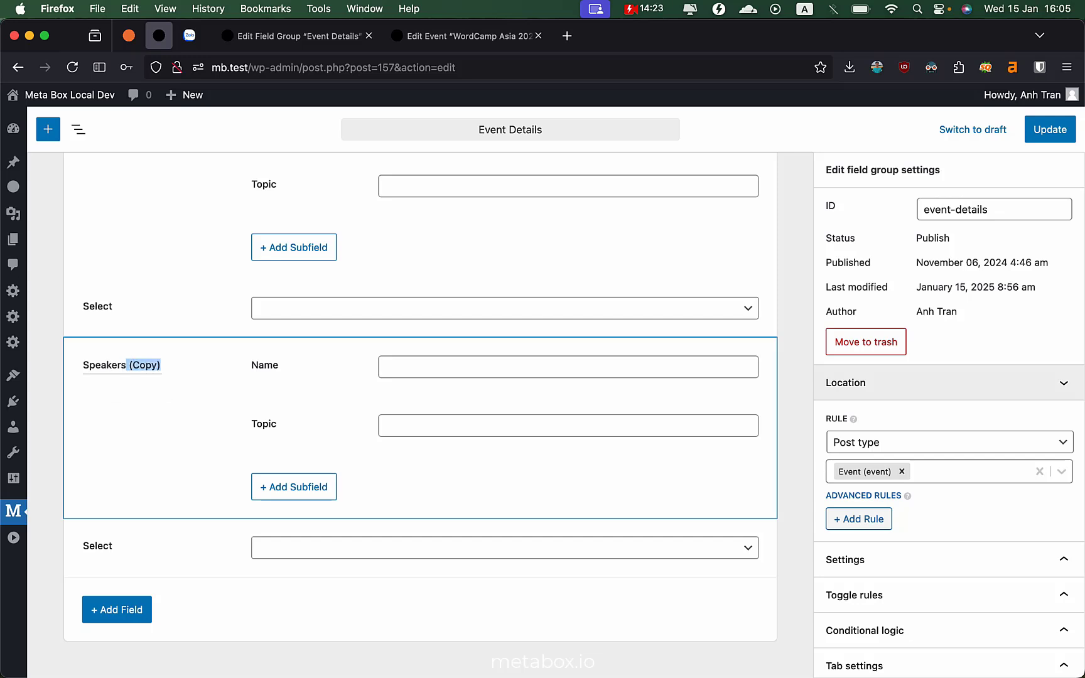
pyautogui.press('BackSpace')
pyautogui.scroll(3, 402, 376)
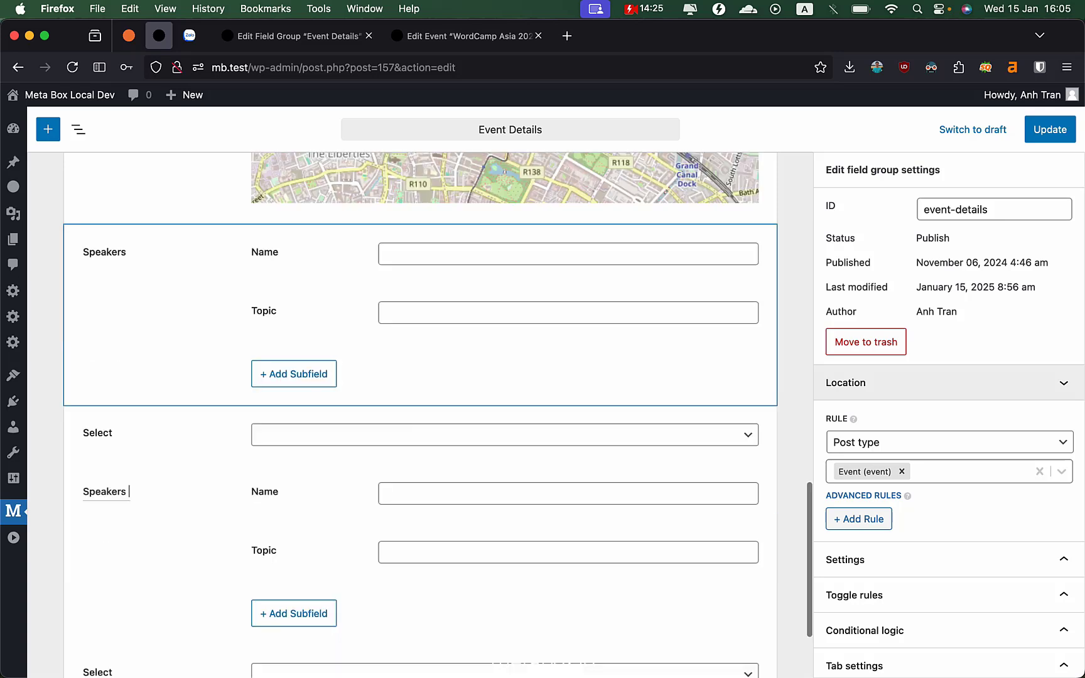
pyautogui.write('2')
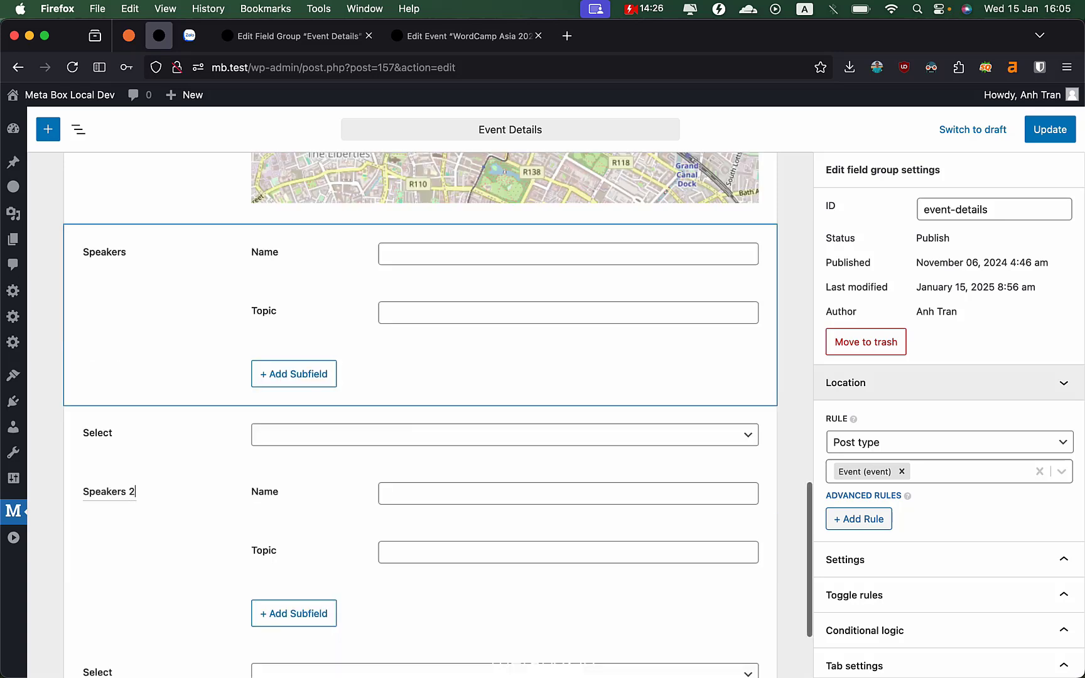
# Relabel its subfields as Name 2 and Topic 2.
pyautogui.click(268, 486)
pyautogui.write('2')
pyautogui.click(267, 551)
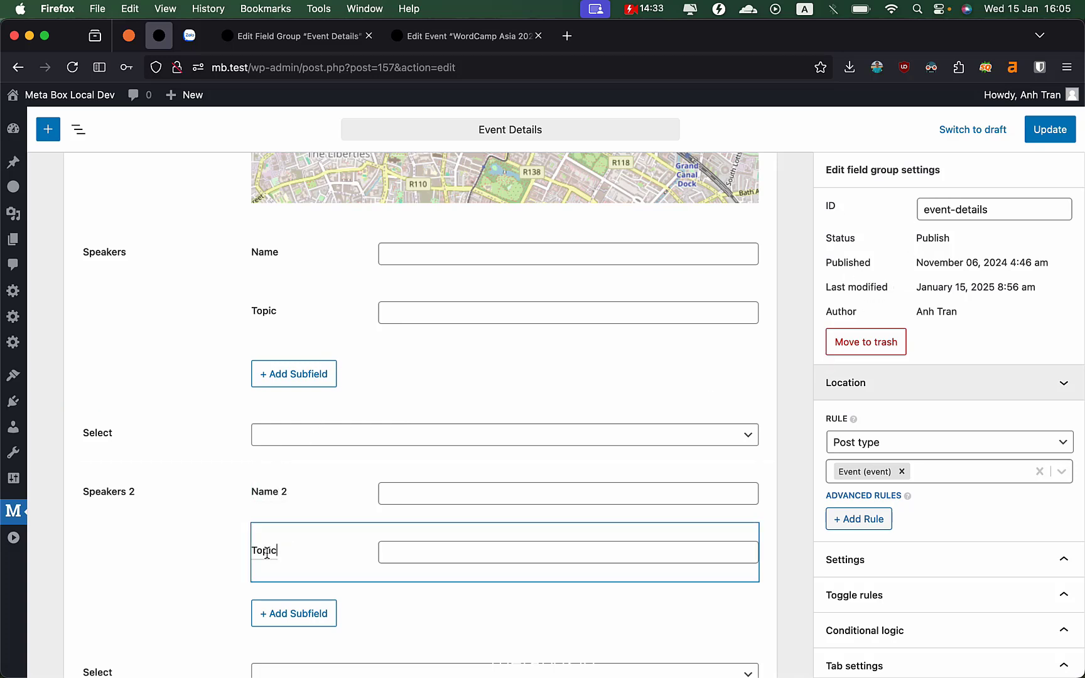
pyautogui.write('2')
pyautogui.scroll(10, 215, 402)
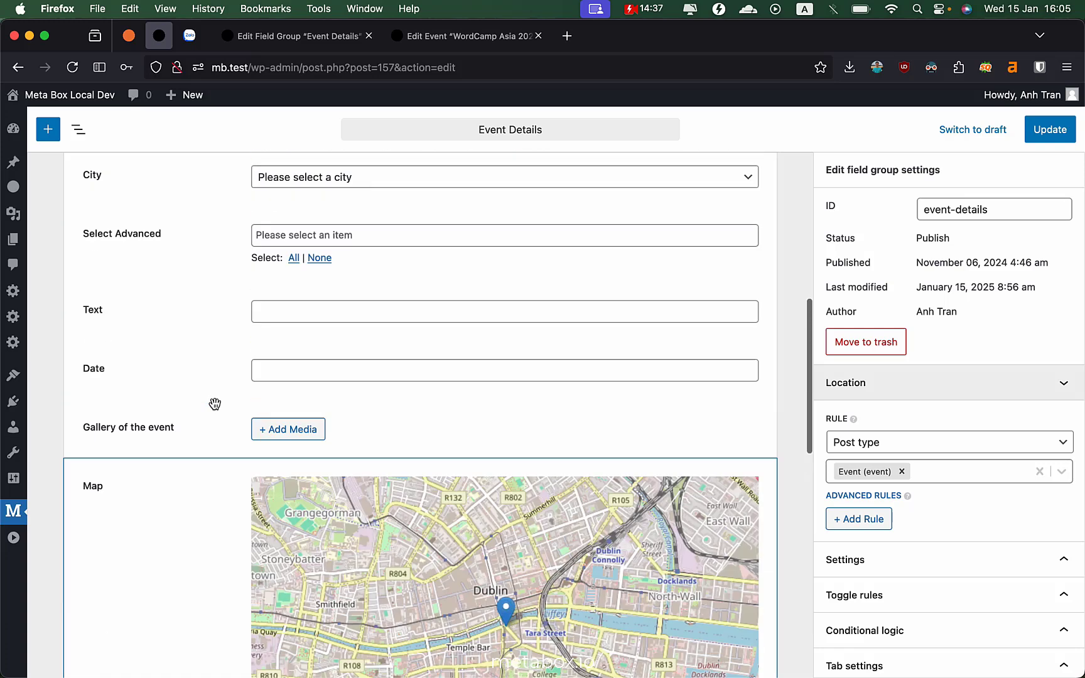
pyautogui.scroll(8, 215, 403)
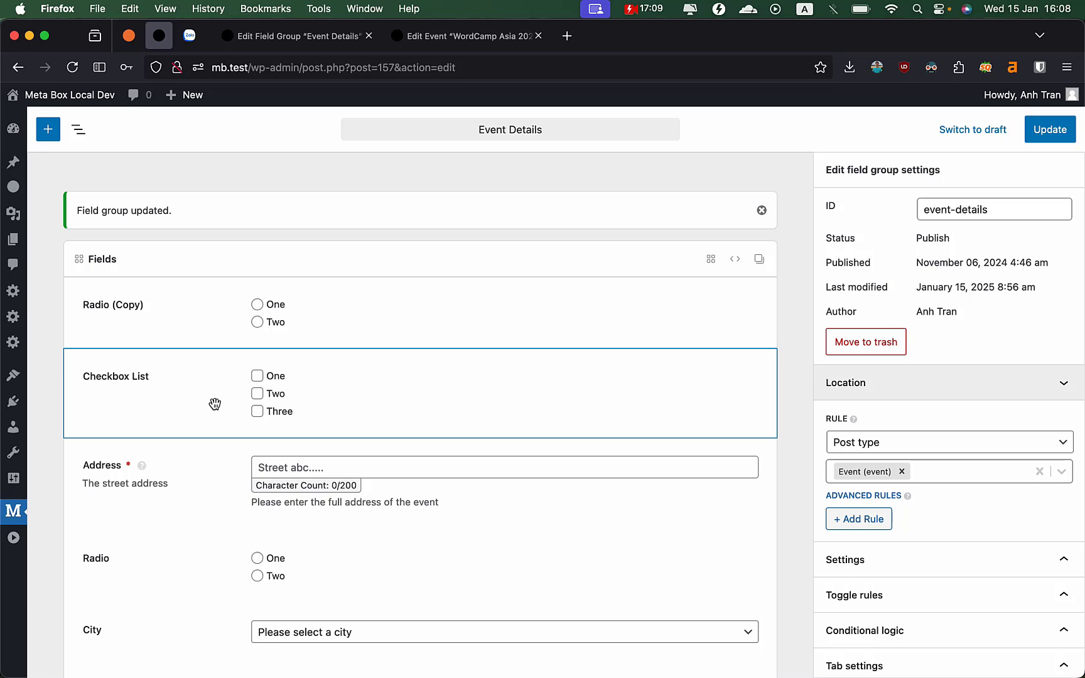
# Load github.com/wpmetabox/meta-box-builder in a new Firefox tab using address autofill.
pyautogui.click(567, 36)
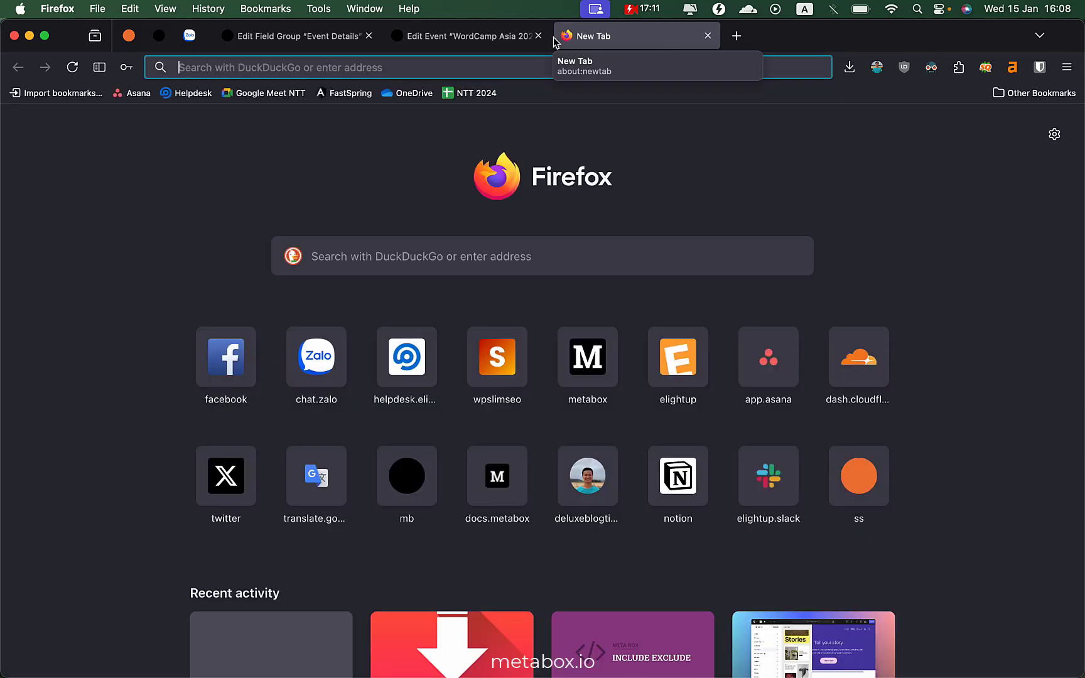
pyautogui.write('github.com/')
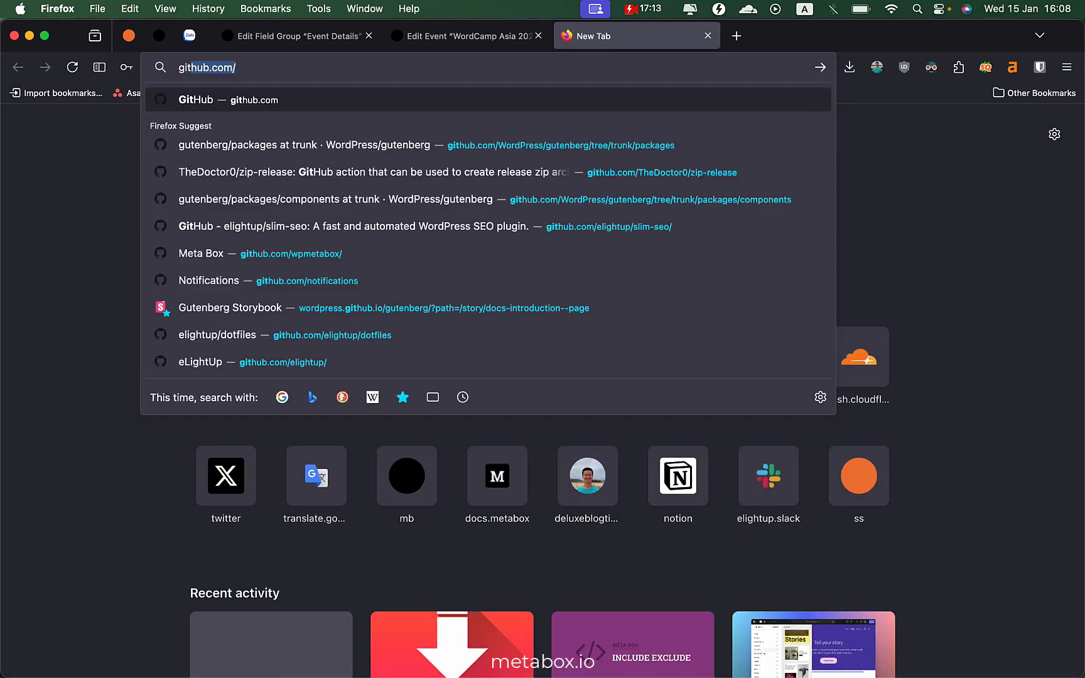
pyautogui.press('Right')
pyautogui.write('wp')
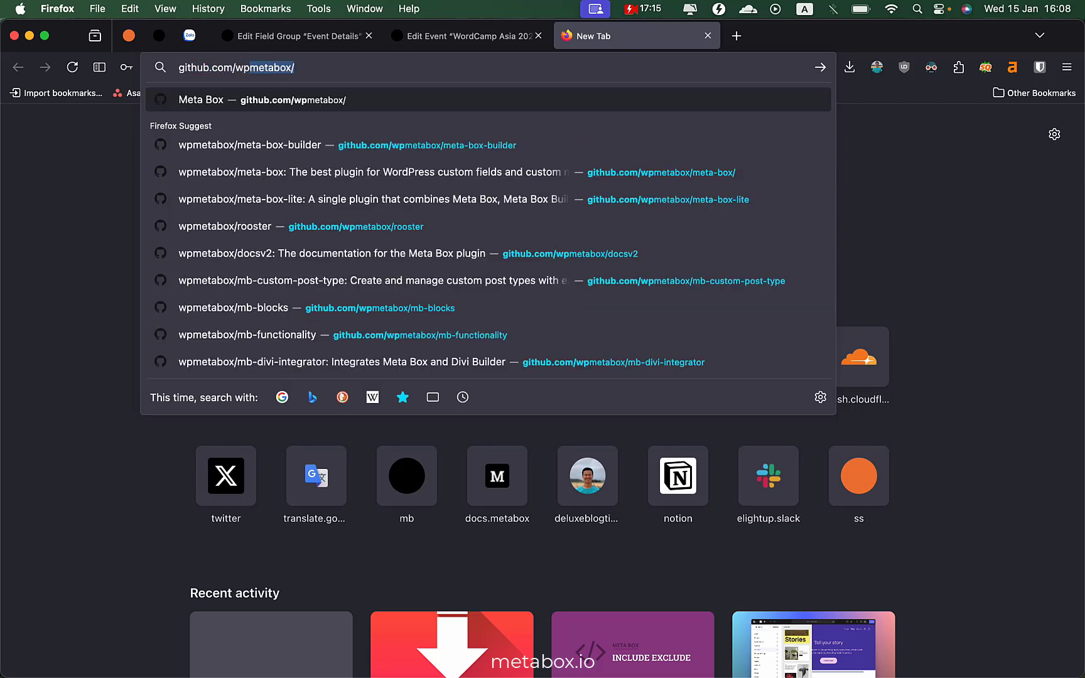
pyautogui.press('Right')
pyautogui.write('meta')
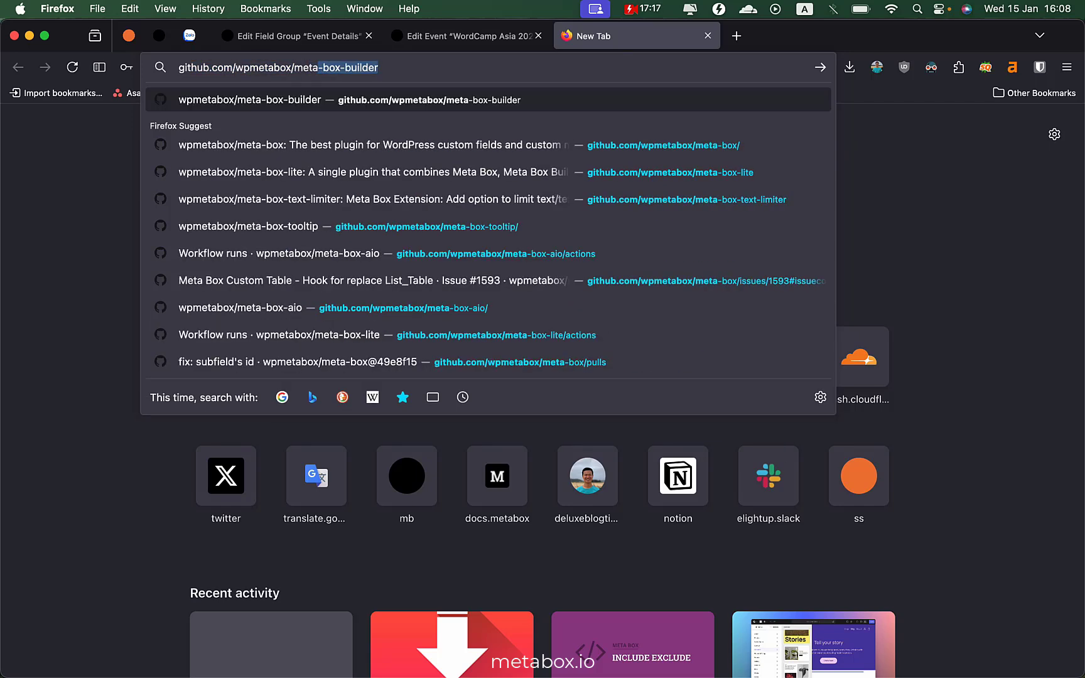
pyautogui.press('Return')
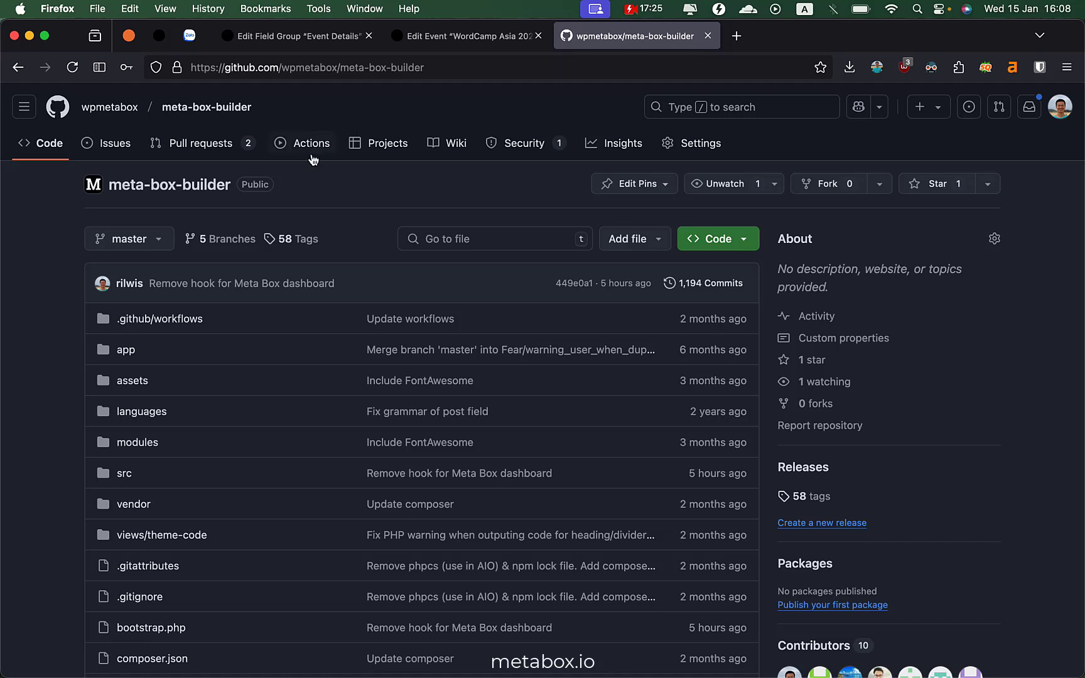
# Switch to the ui branch and download it as meta-box-builder-ui.zip via Code > Download ZIP.
pyautogui.click(236, 245)
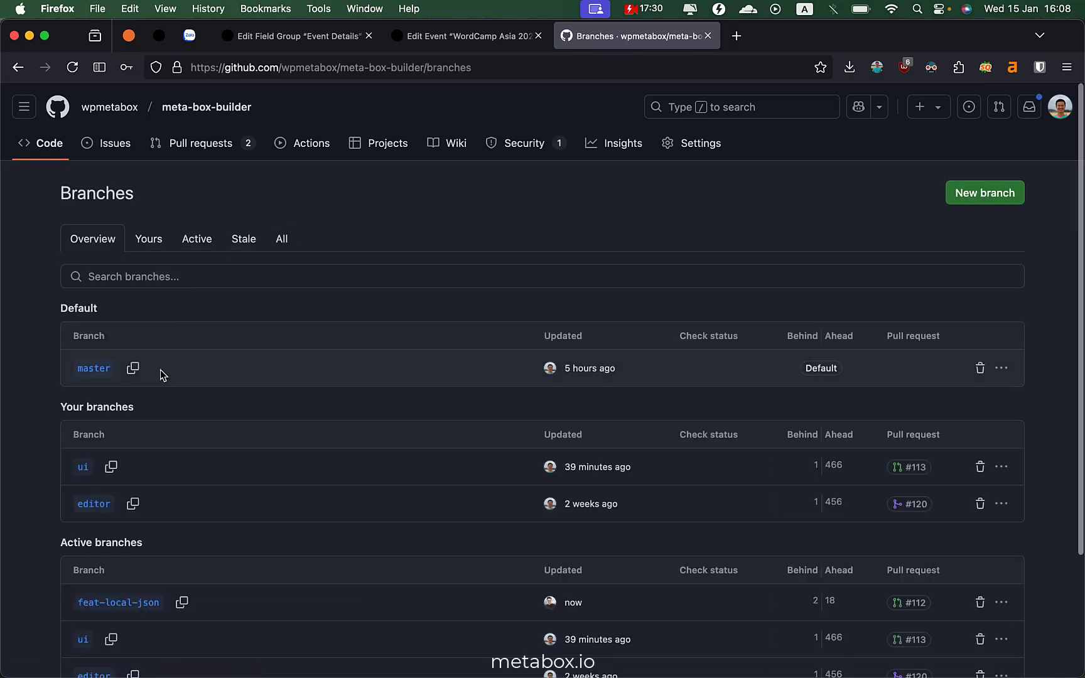
pyautogui.click(83, 472)
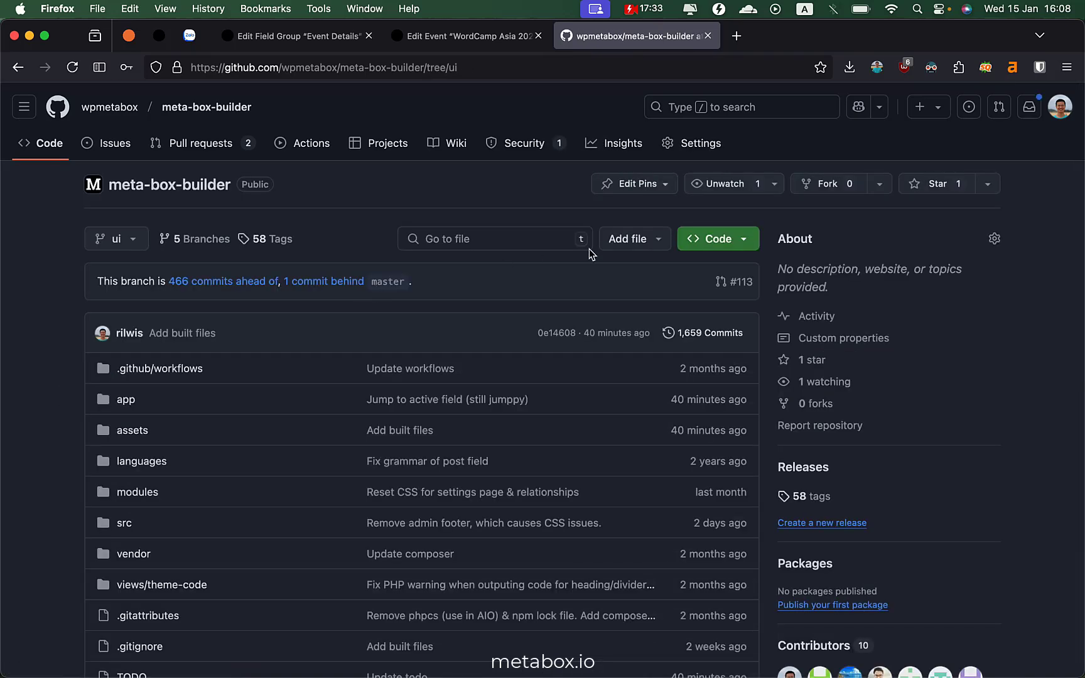
pyautogui.click(708, 247)
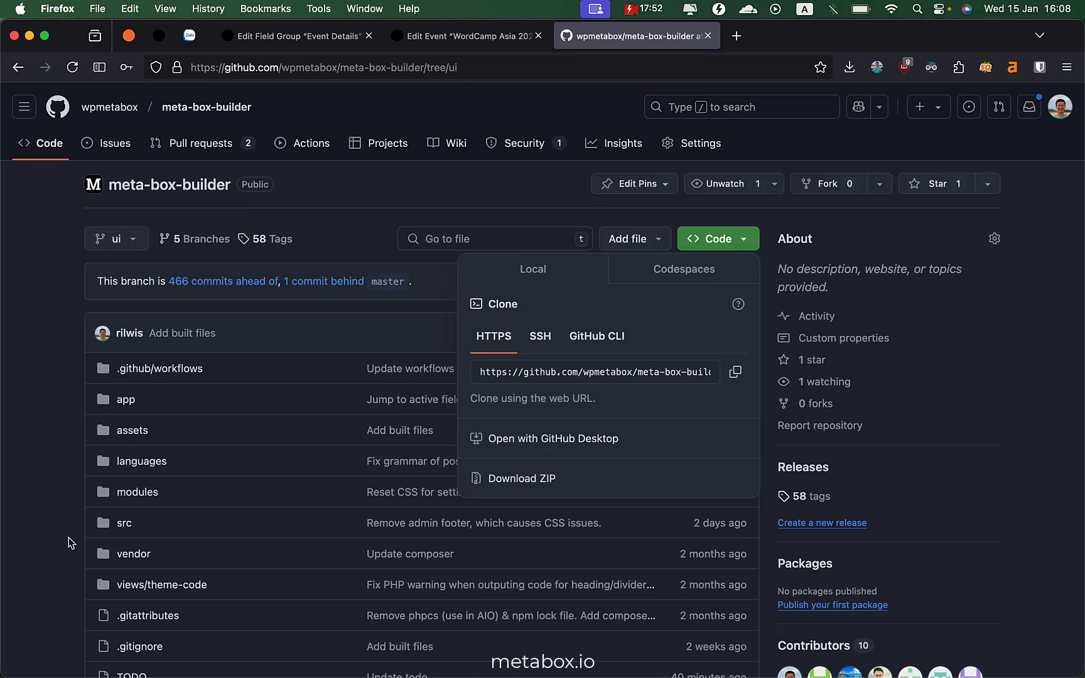
pyautogui.click(550, 489)
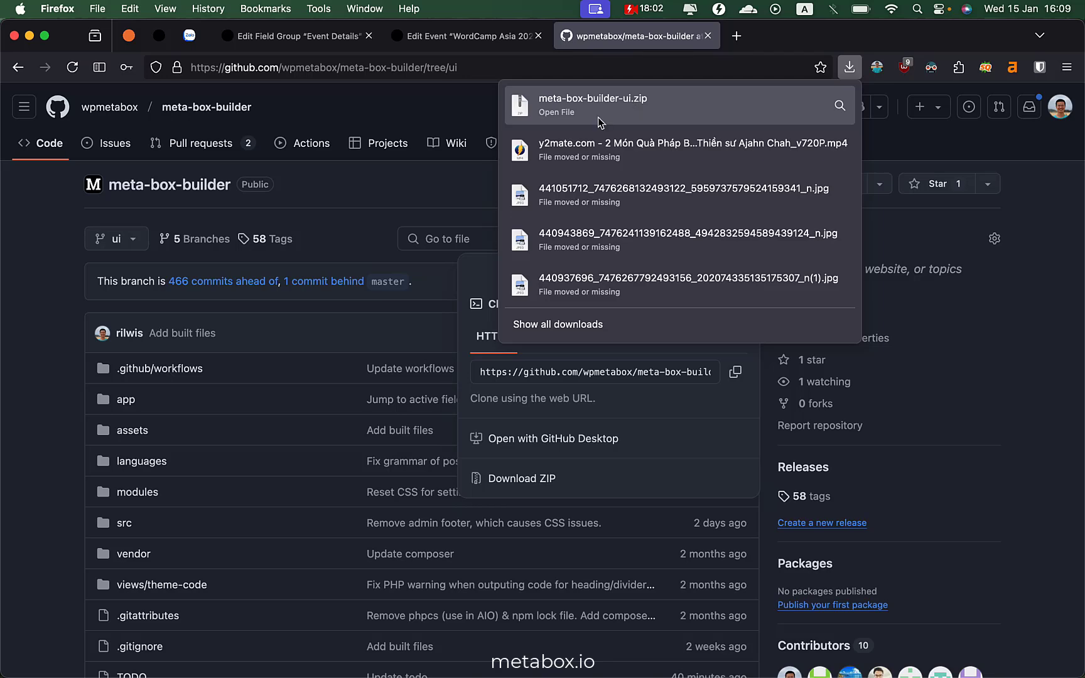
# Dismiss the Firefox downloads panel and Code dropdown to return to the ui branch page.
pyautogui.click(404, 189)
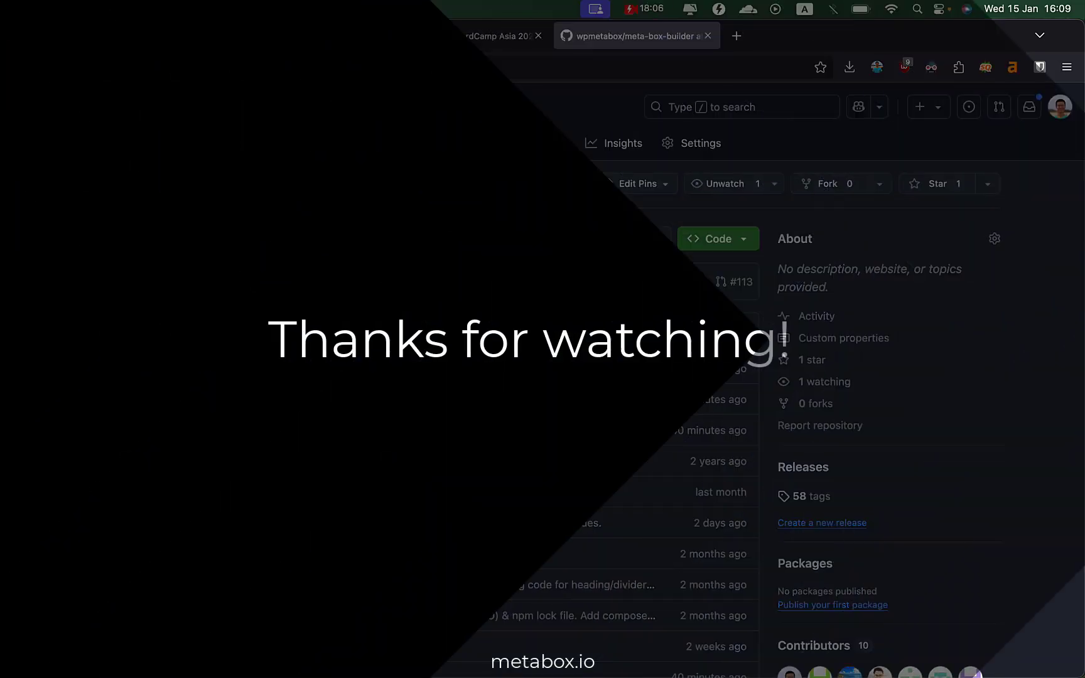